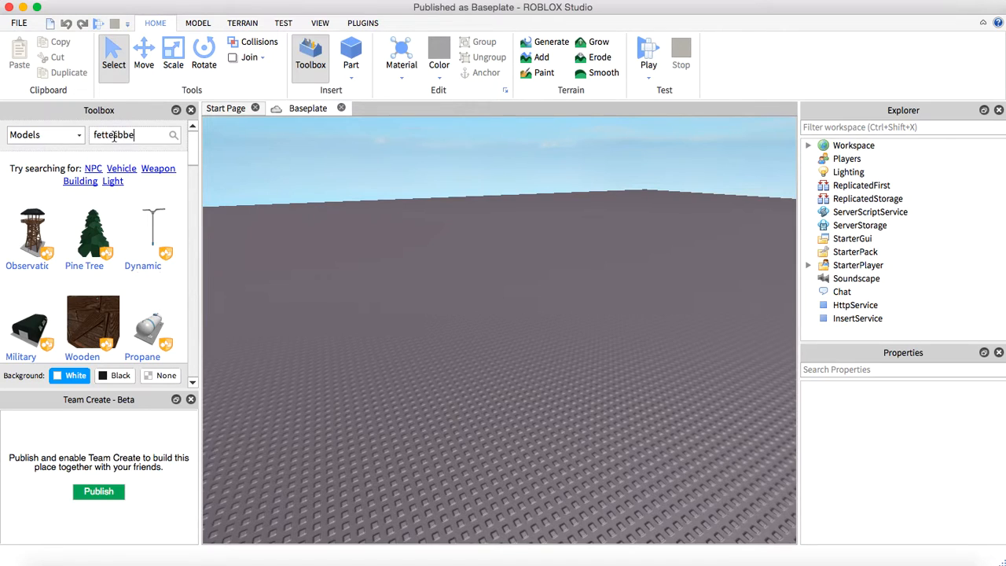
Step: Search the model library for fettesben and list all models by that creator
{"action": "key", "text": "Return"}
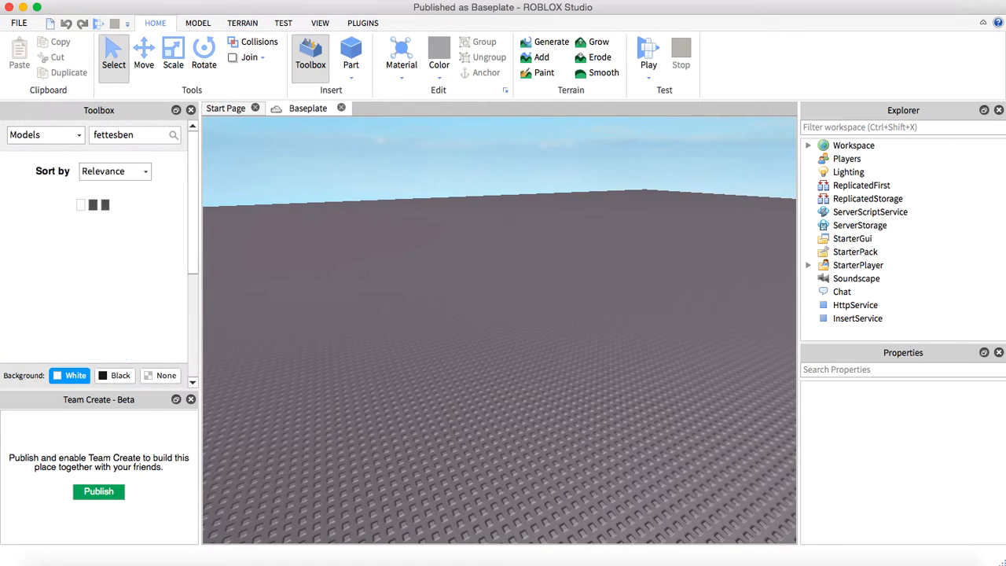
{"action": "scroll", "coordinate": [118, 260], "scroll_direction": "down", "scroll_amount": 3}
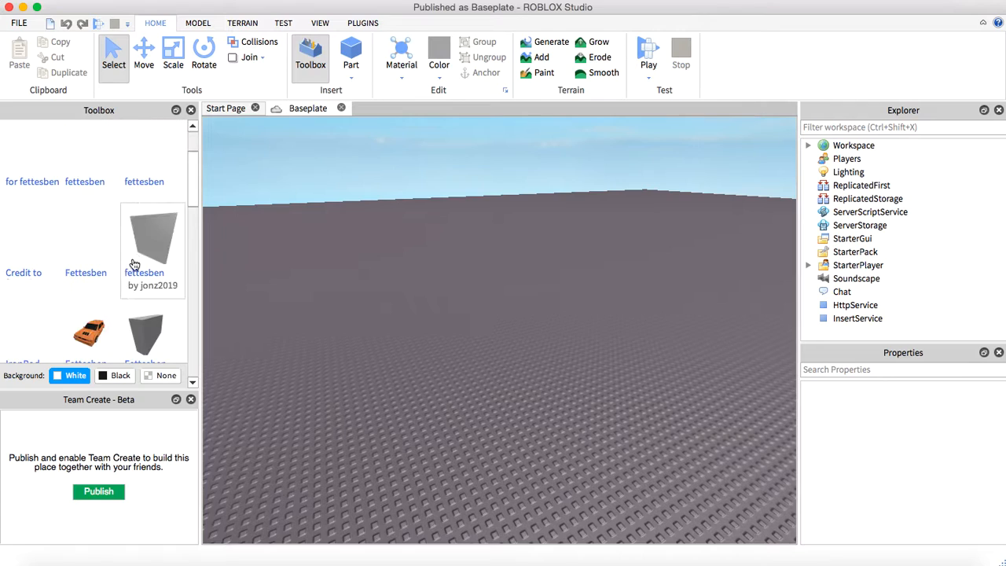
{"action": "scroll", "coordinate": [113, 307], "scroll_direction": "down", "scroll_amount": 5}
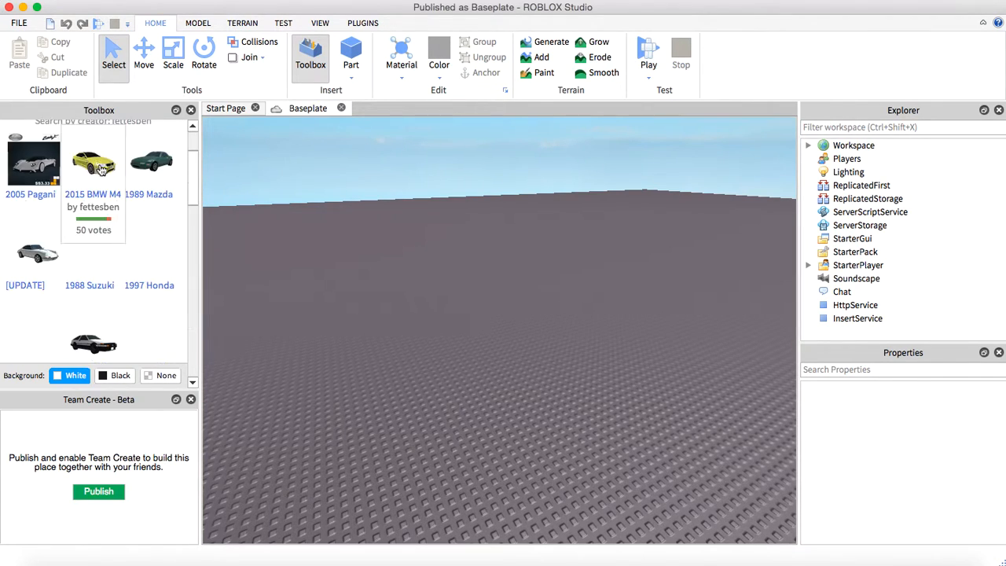
Step: Insert the blue 1999 Nissan Silvia Spec S from the creator's models onto the baseplate
{"action": "scroll", "coordinate": [118, 318], "scroll_direction": "down", "scroll_amount": 4}
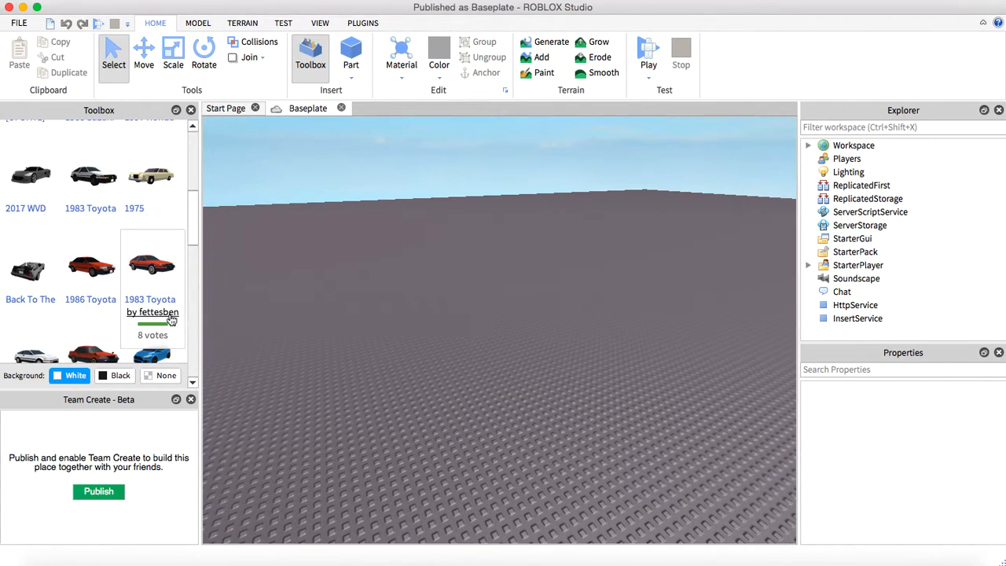
{"action": "scroll", "coordinate": [174, 322], "scroll_direction": "down", "scroll_amount": 4}
{"action": "scroll", "coordinate": [87, 334], "scroll_direction": "down", "scroll_amount": 3}
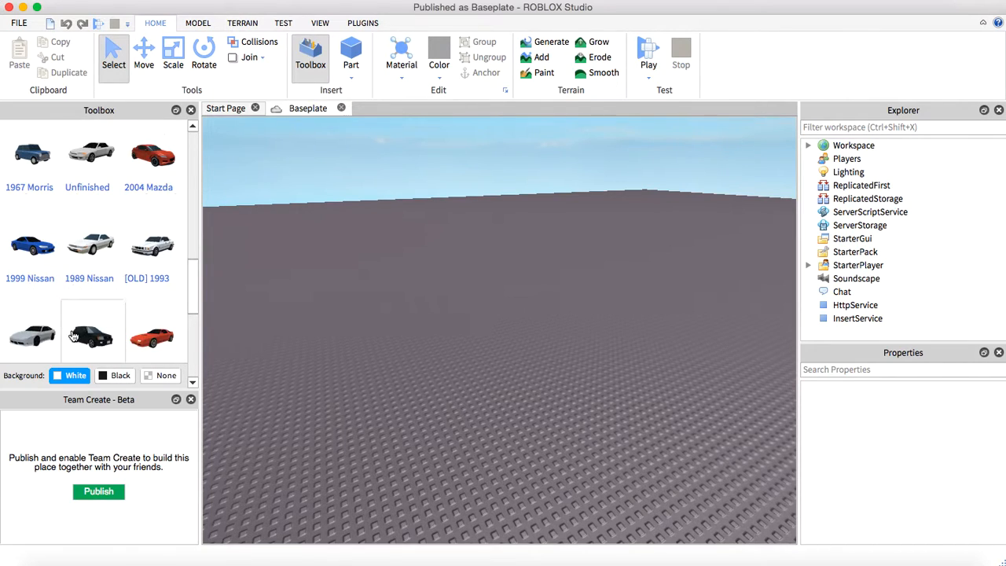
{"action": "left_click", "coordinate": [33, 260]}
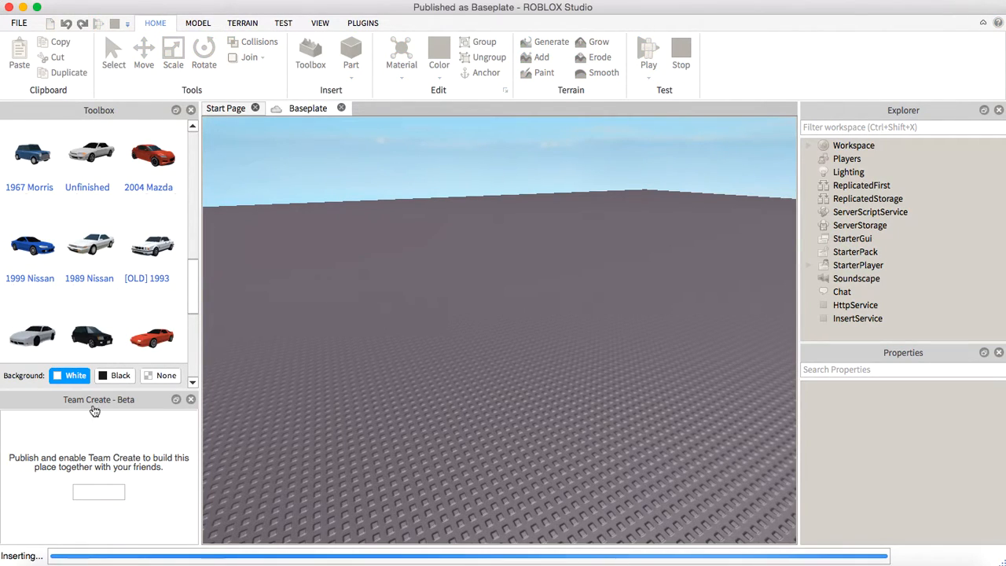
{"action": "left_click", "coordinate": [417, 390]}
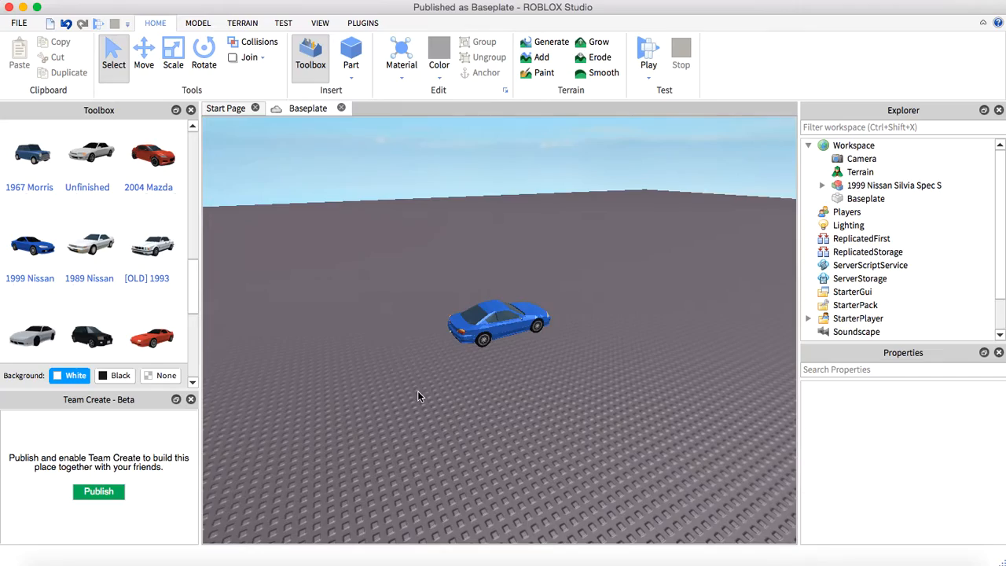
Step: Examine the inserted car up close from its front and side
{"action": "key", "text": "w"}
{"action": "right_click_drag", "start_coordinate": [418, 391], "coordinate": [420, 395]}
{"action": "key", "text": "s"}
{"action": "key", "text": "w"}
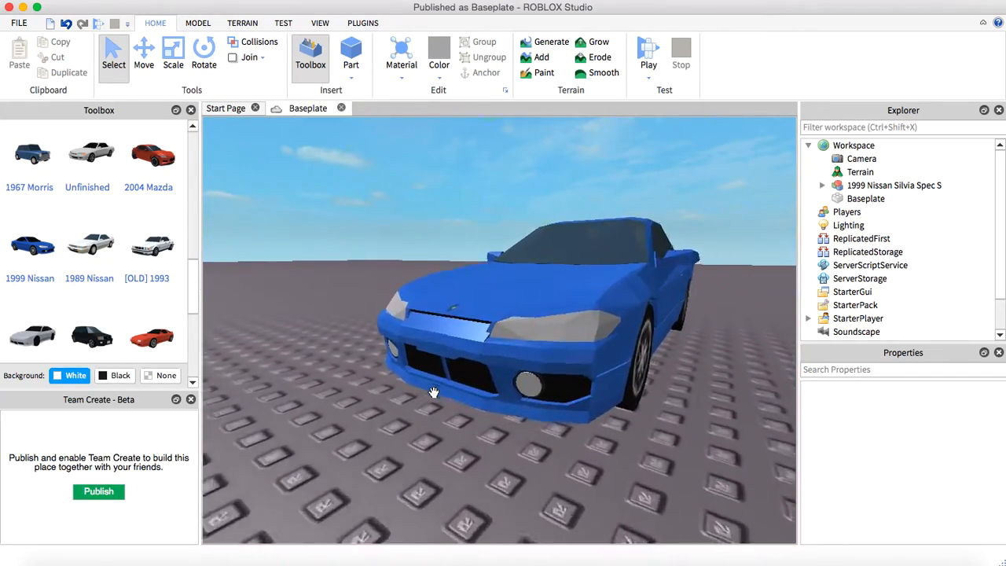
{"action": "key", "text": "s"}
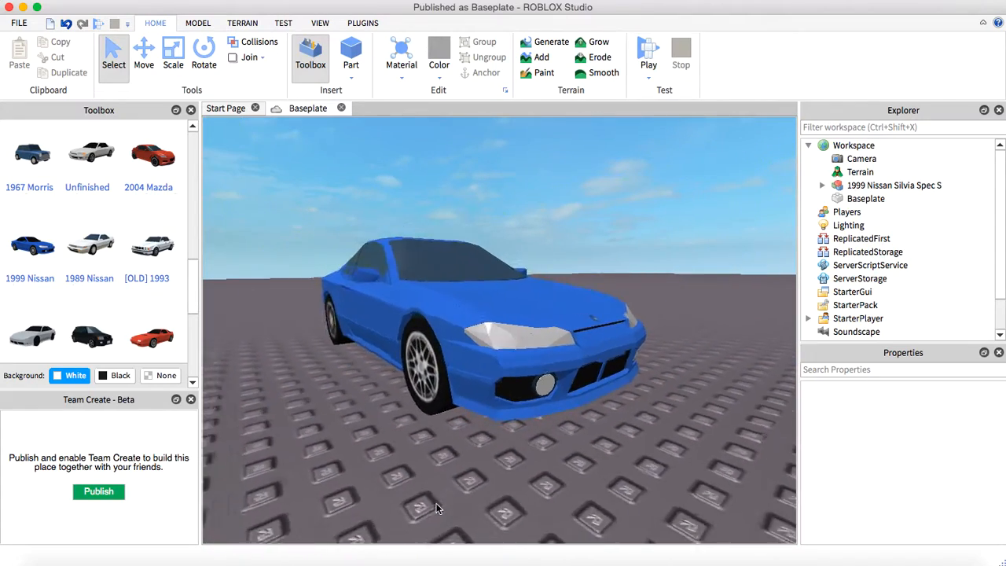
{"action": "key", "text": "w"}
{"action": "right_click_drag", "start_coordinate": [443, 472], "coordinate": [443, 471]}
{"action": "key", "text": "s"}
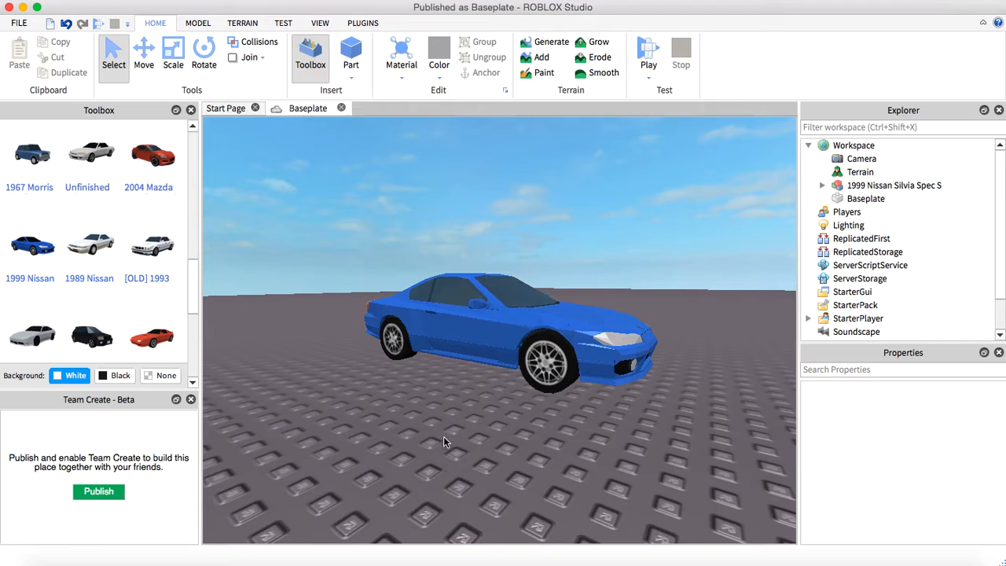
Step: Select the 1999 Nissan Silvia Spec S and expand its contents in the object hierarchy
{"action": "left_click", "coordinate": [455, 350]}
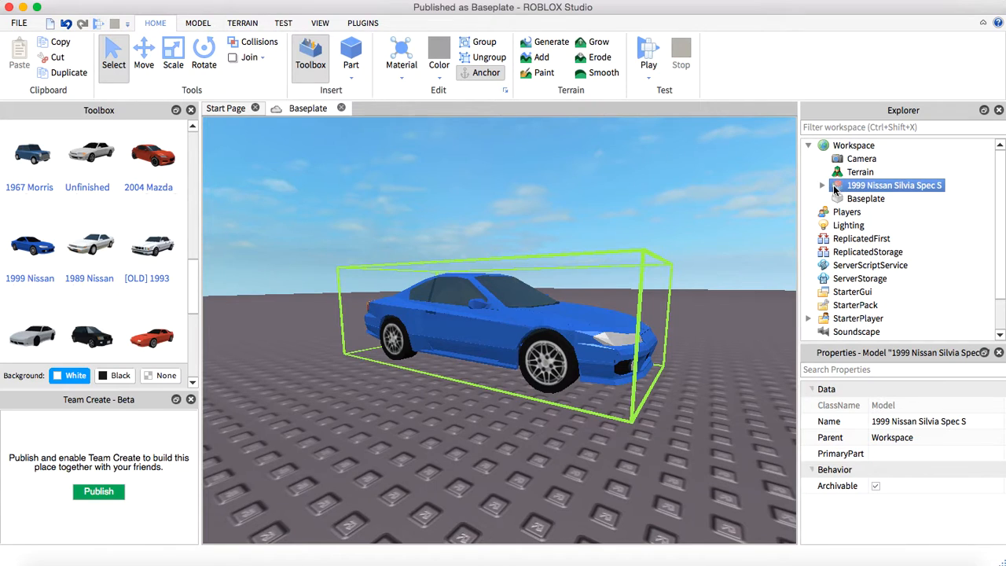
{"action": "left_click", "coordinate": [821, 185]}
{"action": "left_click", "coordinate": [522, 230]}
{"action": "scroll", "coordinate": [509, 231], "scroll_direction": "down", "scroll_amount": 5}
{"action": "right_click_drag", "start_coordinate": [519, 231], "coordinate": [213, 223]}
Step: Search the model library for ac6.33, list SecondLogic's models and insert the A-Chassis model twice
{"action": "scroll", "coordinate": [175, 191], "scroll_direction": "up", "scroll_amount": 10}
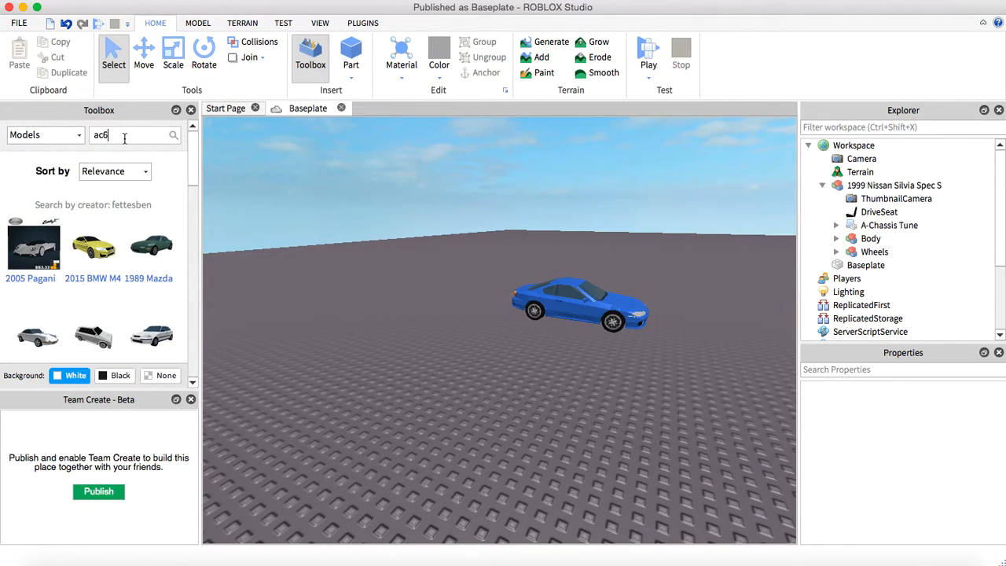
{"action": "key", "text": "Return"}
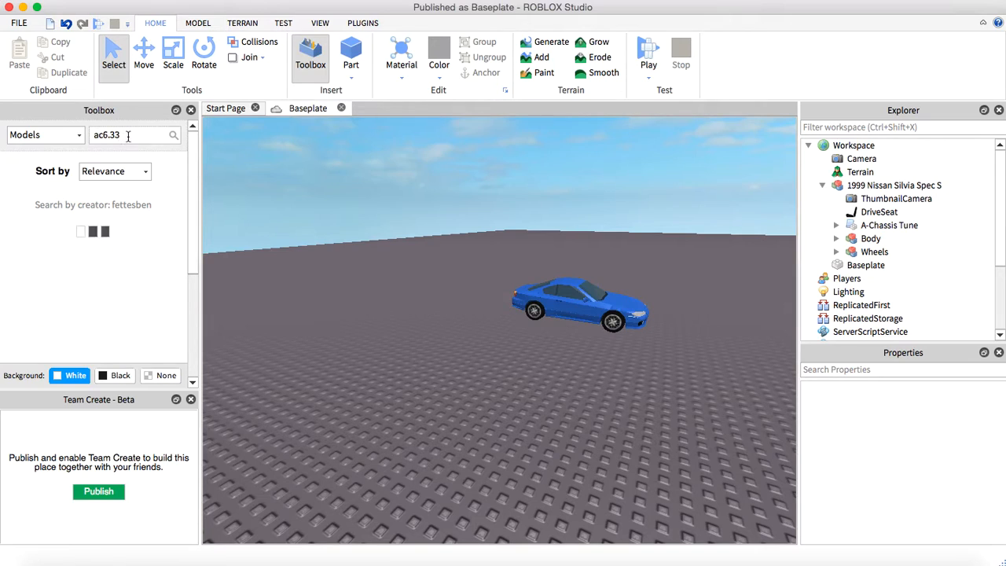
{"action": "scroll", "coordinate": [118, 259], "scroll_direction": "down", "scroll_amount": 2}
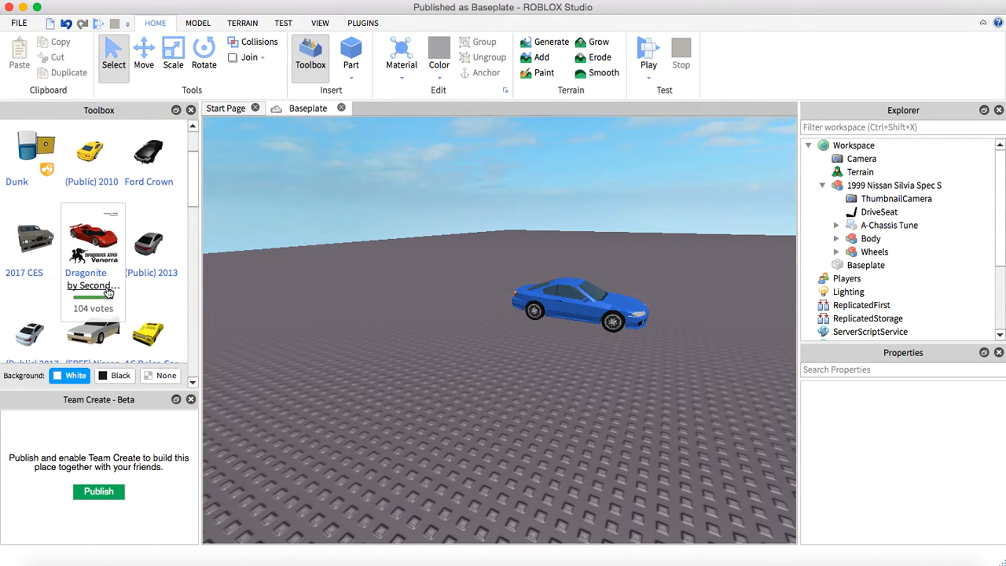
{"action": "left_click", "coordinate": [107, 287]}
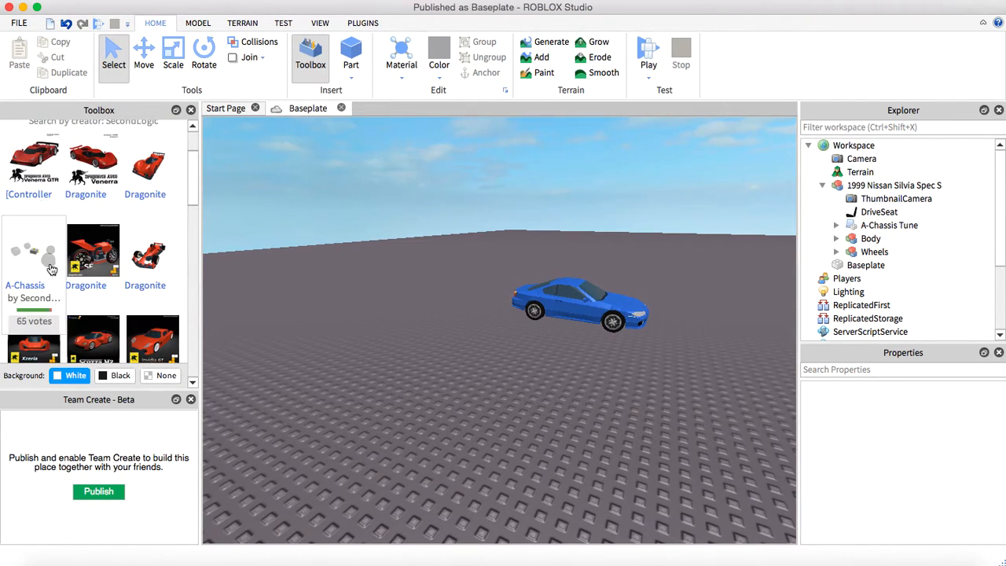
{"action": "left_click", "coordinate": [52, 270]}
{"action": "left_click", "coordinate": [51, 269]}
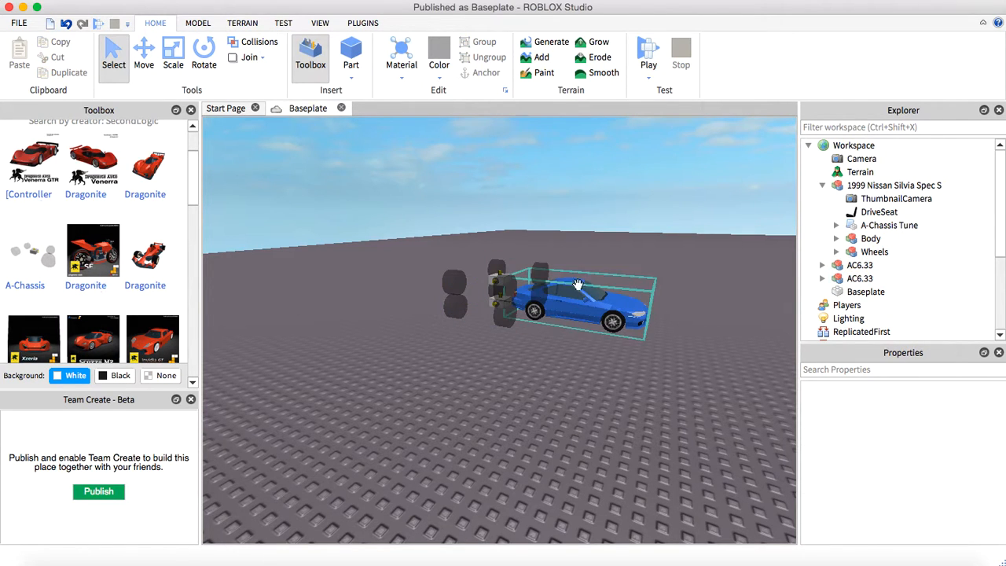
Step: Delete both inserted AC6.33 chassis models next to the car
{"action": "left_click", "coordinate": [488, 293]}
{"action": "key", "text": "Delete"}
{"action": "scroll", "coordinate": [394, 287], "scroll_direction": "up", "scroll_amount": 3}
{"action": "right_click_drag", "start_coordinate": [394, 287], "coordinate": [588, 323]}
{"action": "left_click_drag", "start_coordinate": [502, 305], "coordinate": [550, 330]}
{"action": "left_click", "coordinate": [584, 387]}
{"action": "key", "text": "w"}
{"action": "left_click", "coordinate": [548, 435]}
{"action": "right_click_drag", "start_coordinate": [548, 435], "coordinate": [511, 319]}
{"action": "left_click", "coordinate": [515, 342]}
{"action": "key", "text": "Delete"}
Step: Open the A-Chassis Tune script inside the 1999 Nissan Silvia Spec S model
{"action": "key", "text": "d"}
{"action": "key", "text": "w"}
{"action": "left_click", "coordinate": [516, 333]}
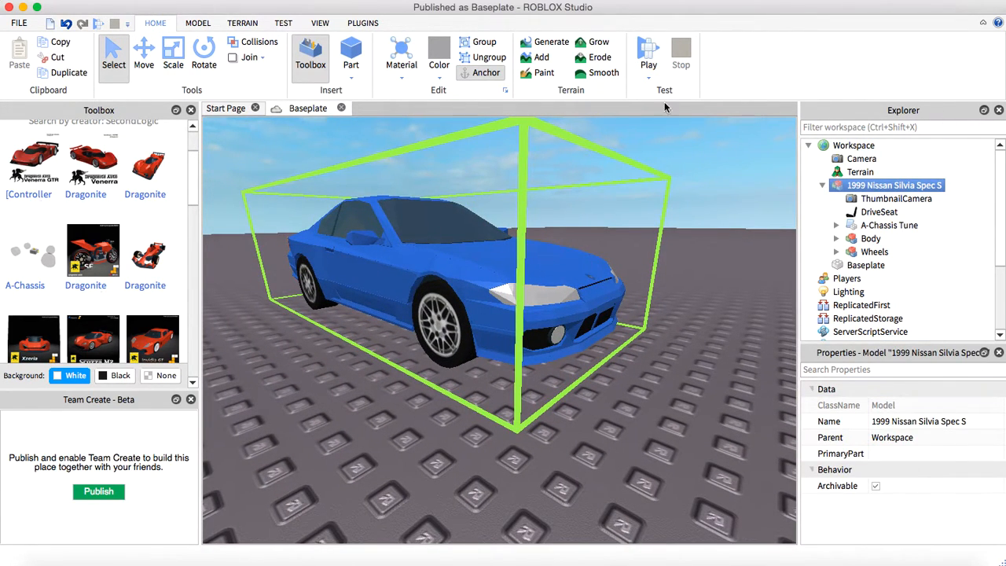
{"action": "left_click", "coordinate": [320, 23]}
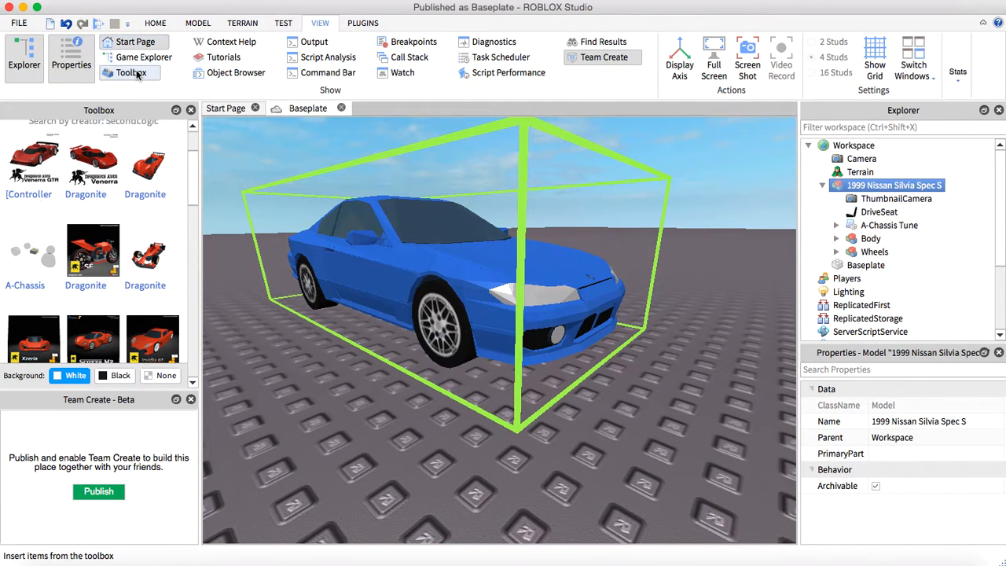
{"action": "left_click", "coordinate": [197, 23]}
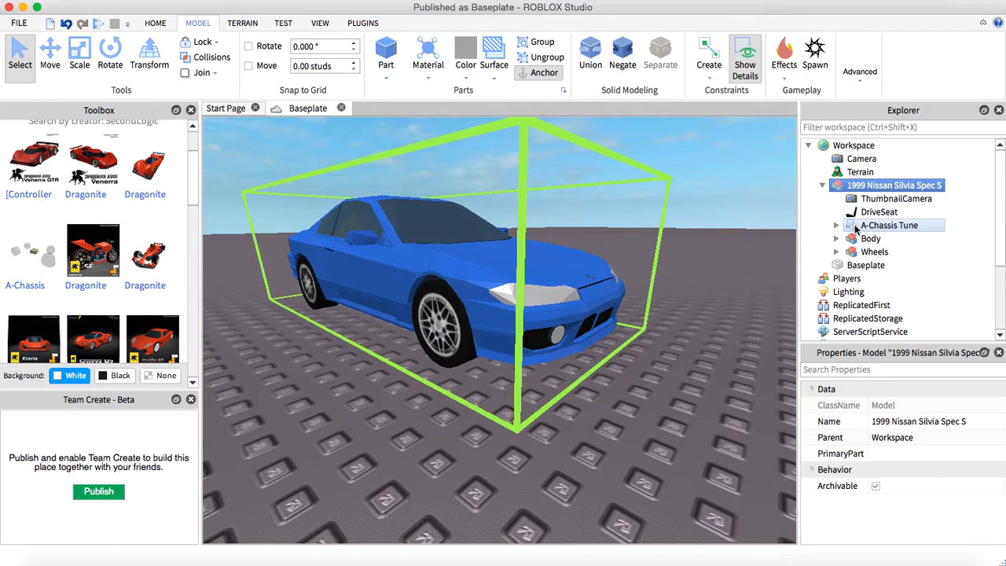
{"action": "double_click", "coordinate": [857, 227]}
{"action": "left_click", "coordinate": [853, 228]}
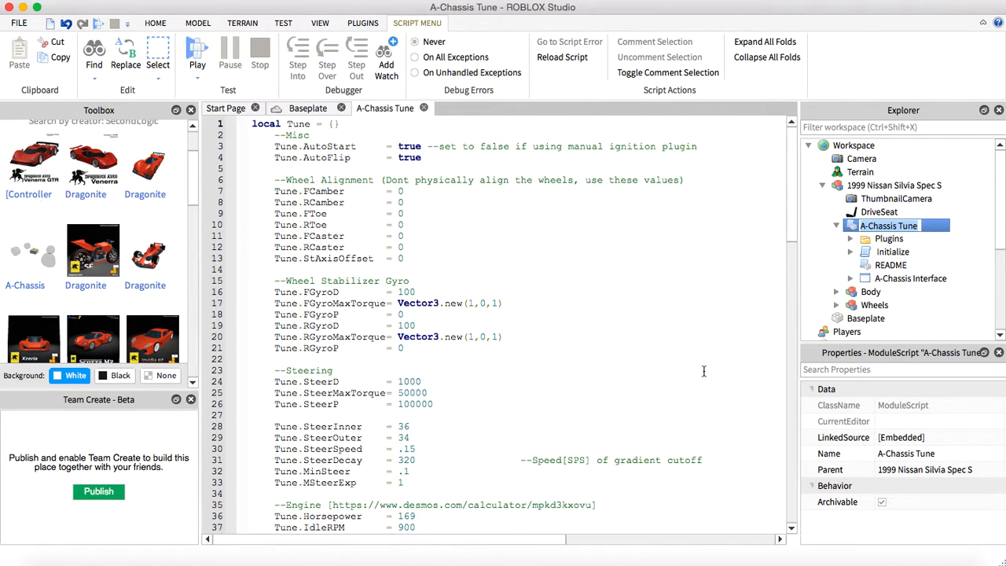
Step: Set Tune.FCamber to -5 and Tune.RCamber to -5.5 under Wheel Alignment, and close the script
{"action": "mouse_move", "coordinate": [274, 191]}
{"action": "left_mouse_down"}
{"action": "mouse_move", "coordinate": [405, 224]}
{"action": "mouse_move", "coordinate": [409, 259]}
{"action": "mouse_move", "coordinate": [429, 241]}
{"action": "mouse_move", "coordinate": [431, 256]}
{"action": "mouse_move", "coordinate": [264, 194]}
{"action": "left_mouse_up"}
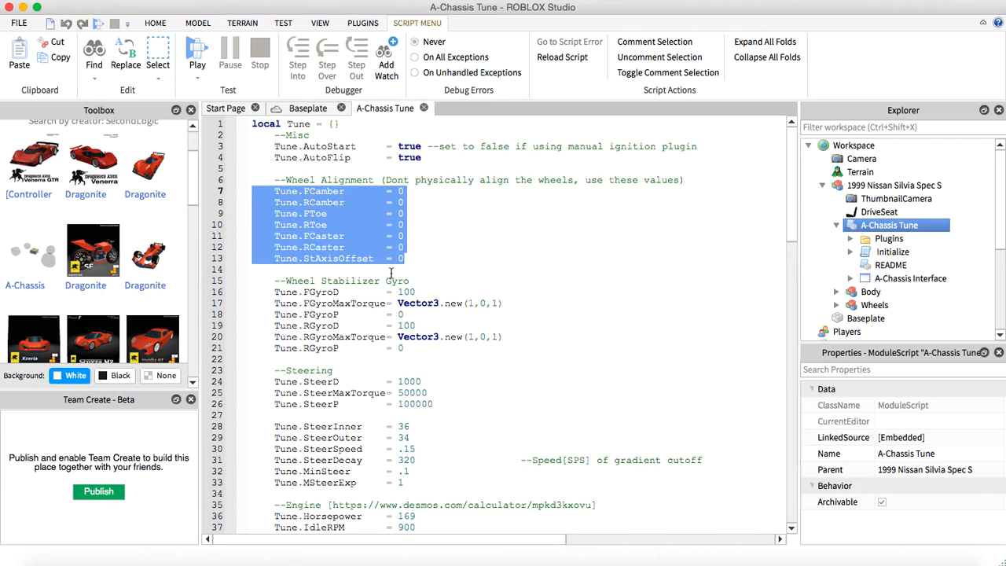
{"action": "left_click_drag", "start_coordinate": [385, 245], "coordinate": [346, 214]}
{"action": "left_click_drag", "start_coordinate": [277, 215], "coordinate": [327, 236]}
{"action": "left_click", "coordinate": [421, 266]}
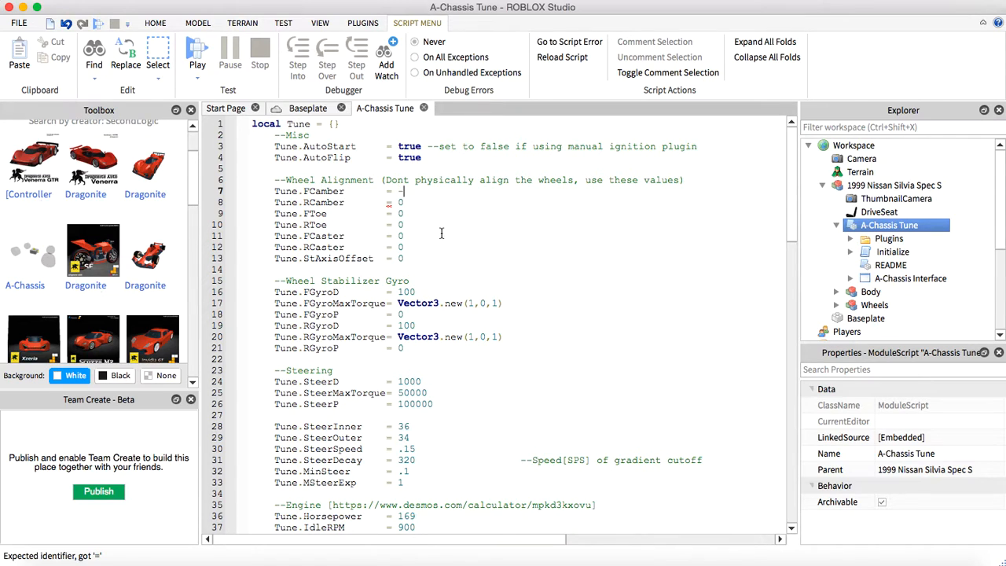
{"action": "double_click", "coordinate": [421, 202]}
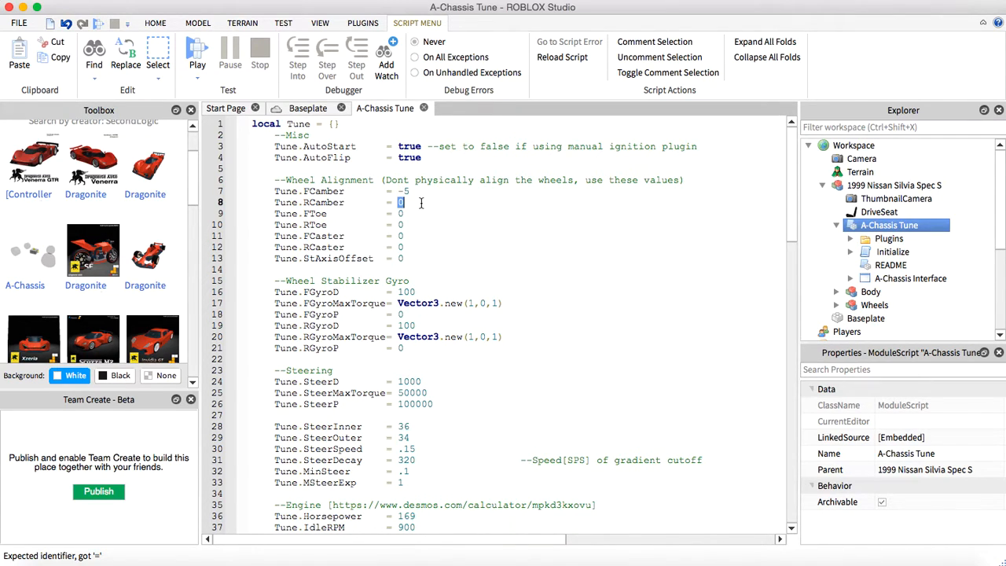
{"action": "left_click", "coordinate": [421, 205]}
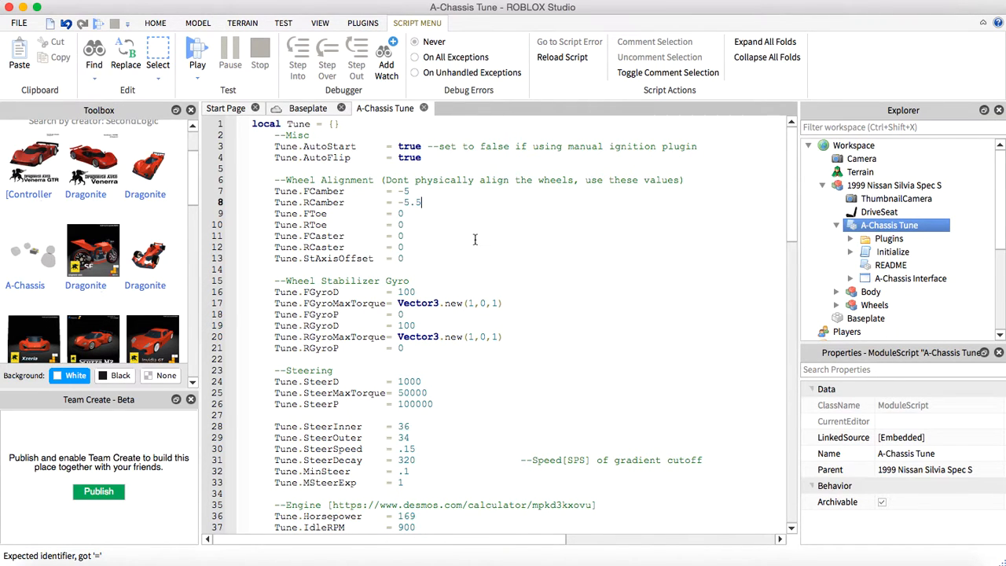
{"action": "left_click", "coordinate": [425, 108]}
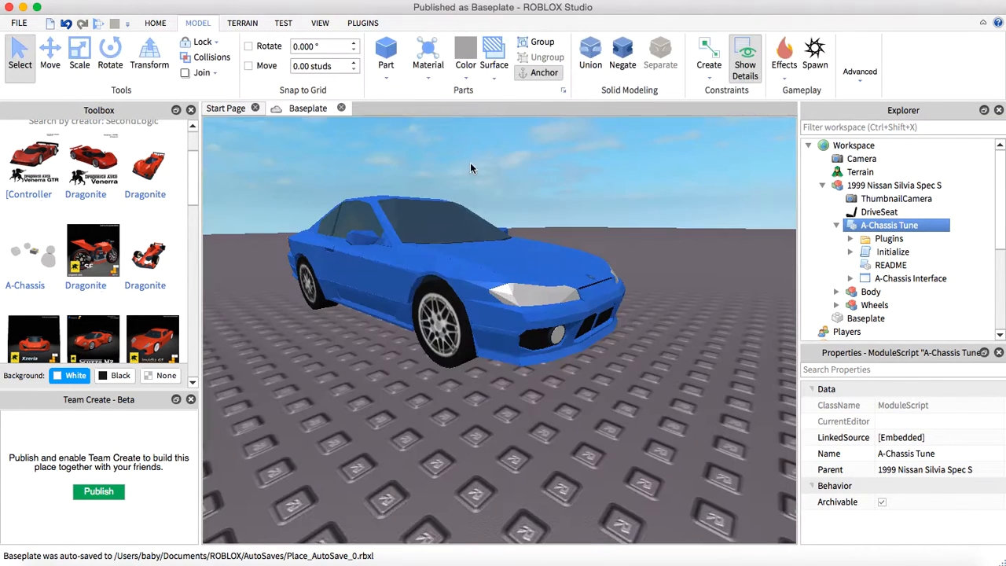
Step: Add a spawn location to the baseplate beside the car
{"action": "left_click", "coordinate": [543, 275]}
{"action": "left_click", "coordinate": [620, 390]}
{"action": "scroll", "coordinate": [620, 389], "scroll_direction": "down", "scroll_amount": 5}
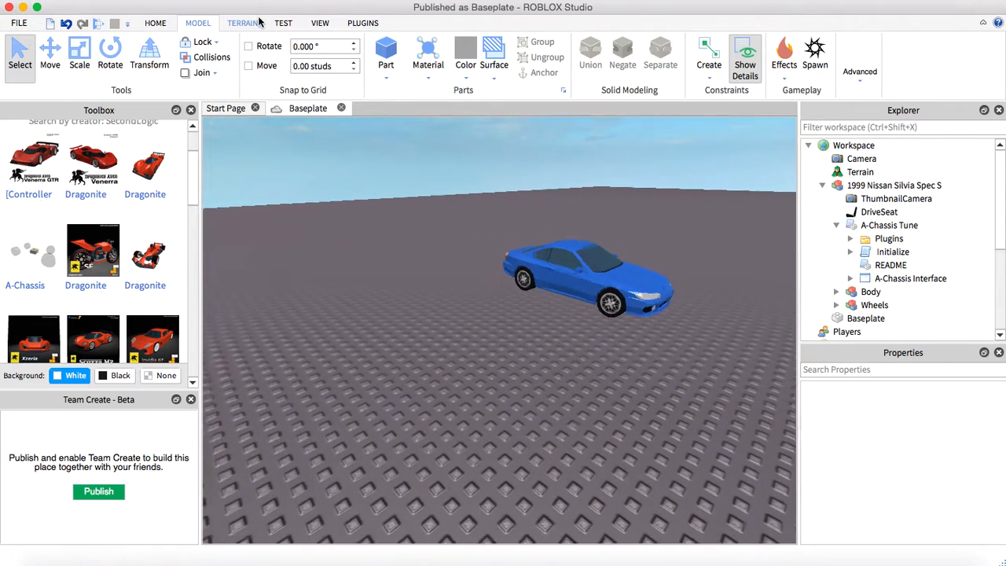
{"action": "left_click", "coordinate": [814, 55]}
{"action": "left_click", "coordinate": [714, 191]}
Step: Playtest the place, walking the character around the car to inspect its wheels, and stop the test
{"action": "key", "text": "F5"}
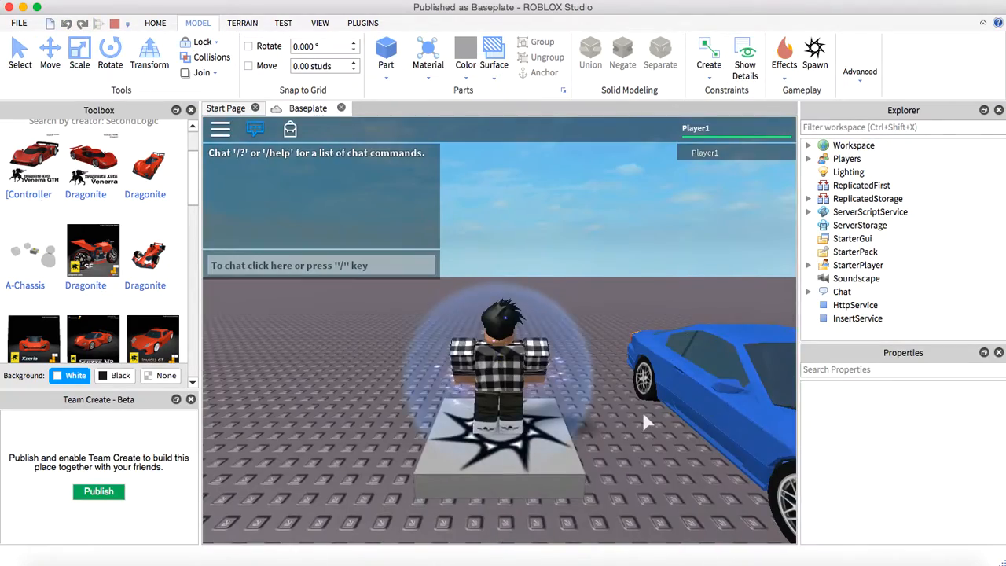
{"action": "key", "text": "w"}
{"action": "right_click_drag", "start_coordinate": [633, 410], "coordinate": [633, 412]}
{"action": "key", "text": "s"}
{"action": "key", "text": "s"}
{"action": "key", "text": "d"}
{"action": "key", "text": "a"}
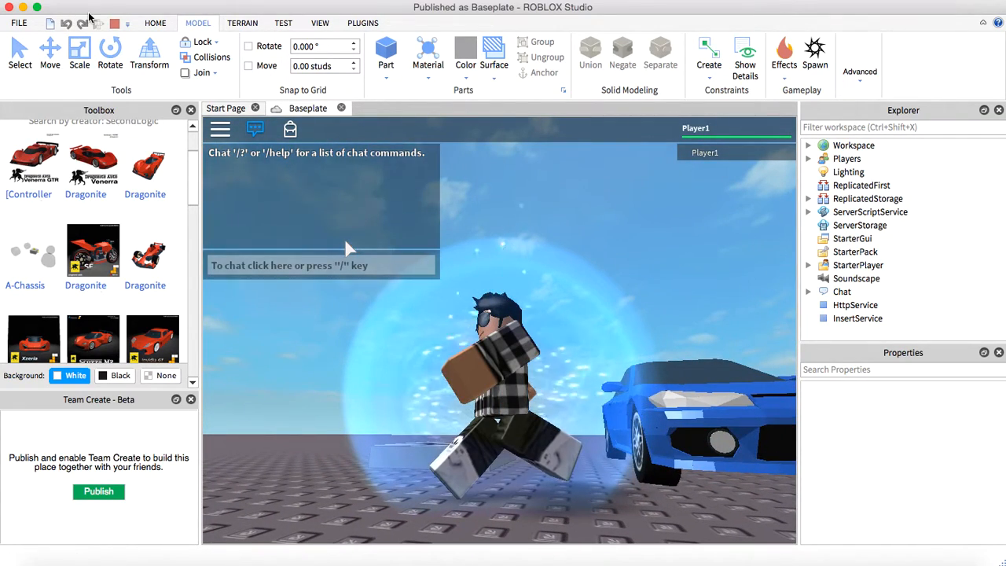
{"action": "left_click", "coordinate": [114, 23]}
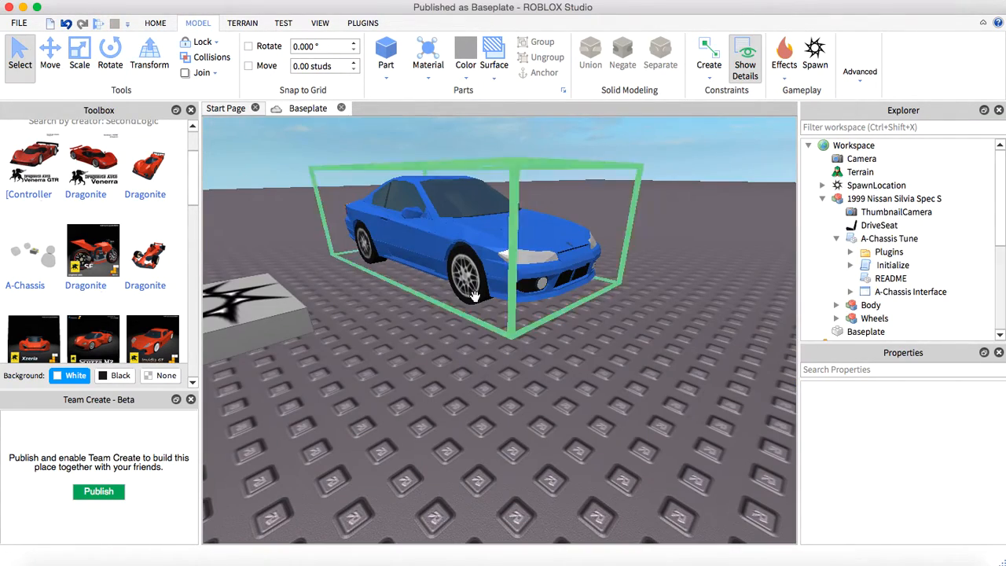
Step: Select the car's FR wheel part and examine its alignment up close from the front
{"action": "left_click", "coordinate": [474, 301]}
{"action": "left_click", "coordinate": [510, 357]}
{"action": "scroll", "coordinate": [510, 357], "scroll_direction": "up", "scroll_amount": 5}
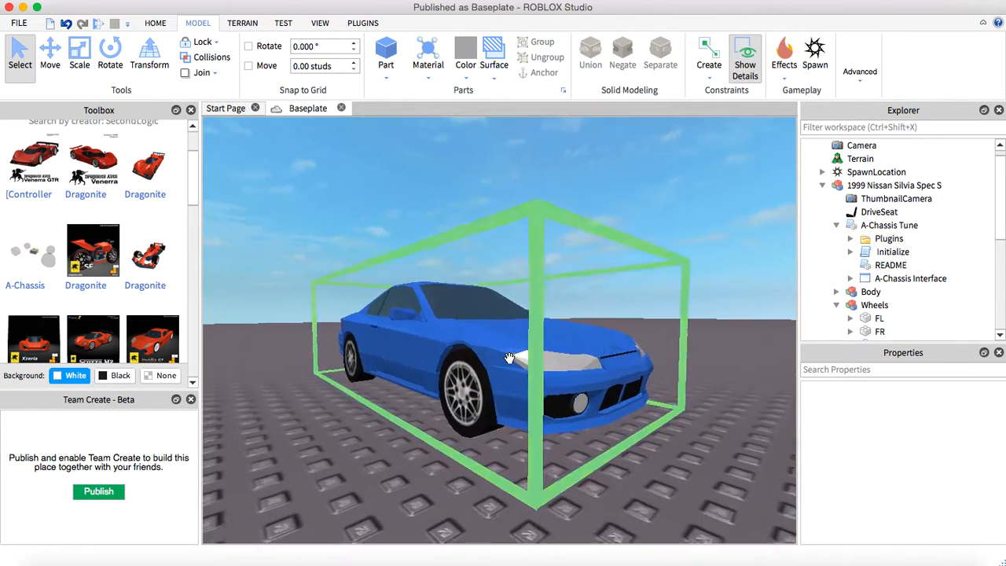
{"action": "scroll", "coordinate": [509, 358], "scroll_direction": "up", "scroll_amount": 5}
{"action": "left_click", "coordinate": [510, 356]}
{"action": "scroll", "coordinate": [557, 357], "scroll_direction": "up", "scroll_amount": 2}
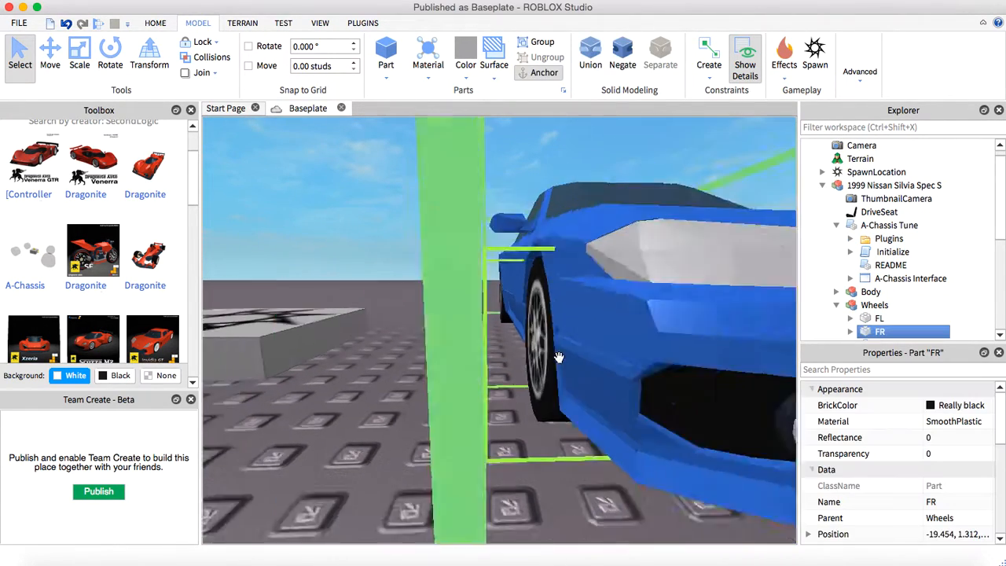
{"action": "scroll", "coordinate": [558, 357], "scroll_direction": "down", "scroll_amount": 3}
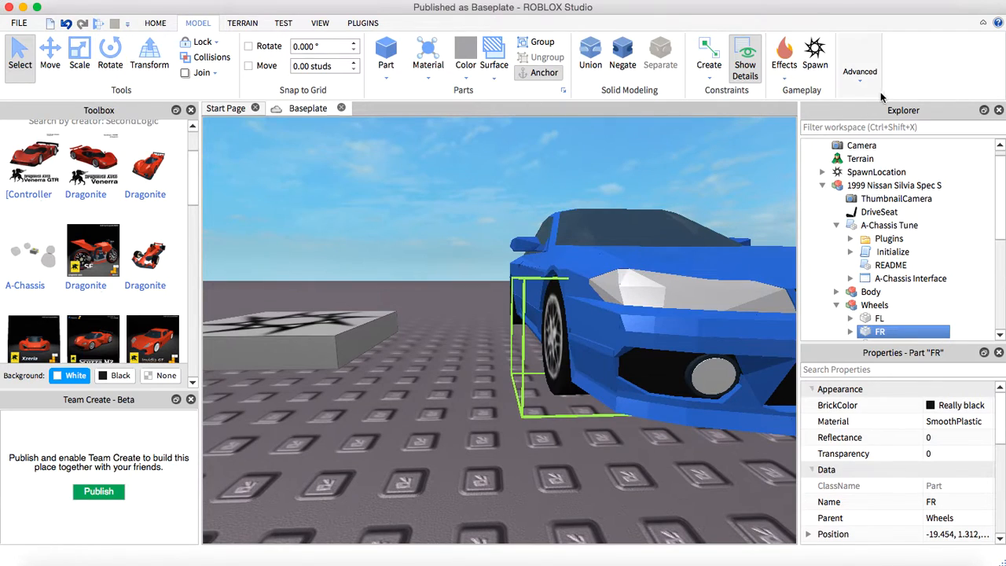
Step: Reopen the car's A-Chassis Tune script and set Tune.FCamber to -3 and Tune.RCamber to -3.5
{"action": "double_click", "coordinate": [889, 225]}
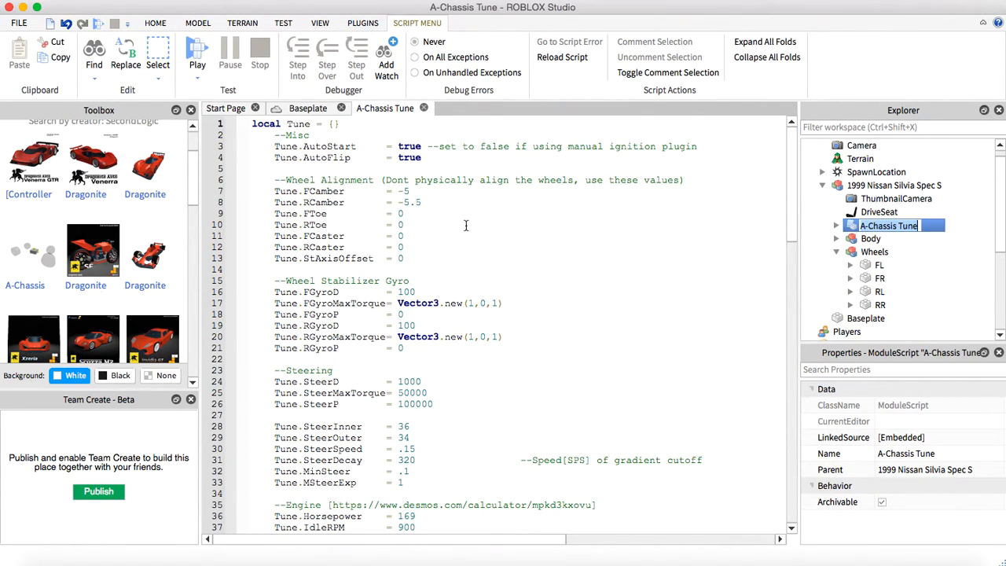
{"action": "left_click", "coordinate": [406, 203]}
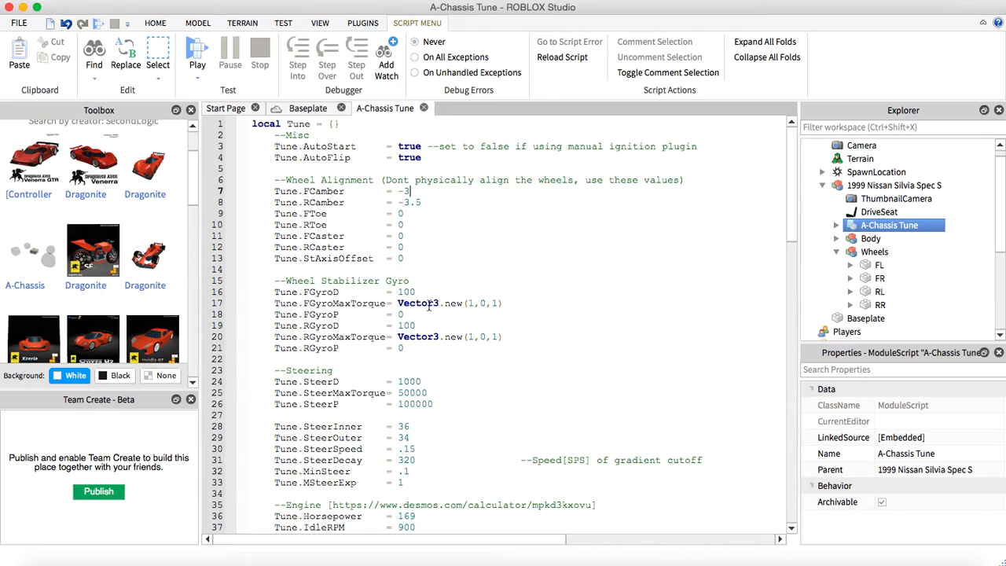
{"action": "scroll", "coordinate": [428, 315], "scroll_direction": "down", "scroll_amount": 1}
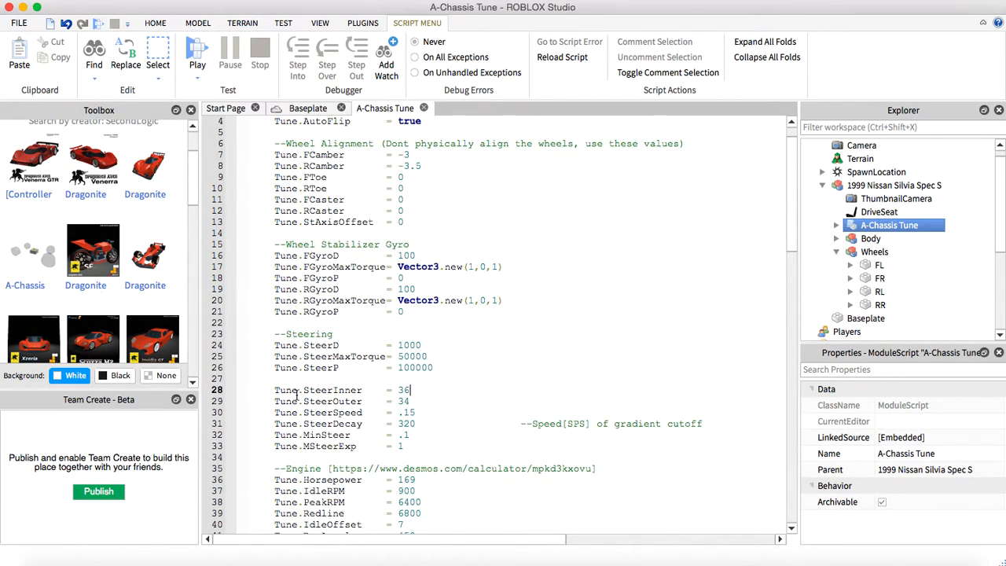
Step: Set Tune.SteerInner and Tune.SteerOuter to 900 in the Steering section and close the A-Chassis Tune script
{"action": "mouse_move", "coordinate": [289, 390]}
{"action": "left_mouse_down"}
{"action": "mouse_move", "coordinate": [450, 376]}
{"action": "mouse_move", "coordinate": [445, 403]}
{"action": "mouse_move", "coordinate": [296, 389]}
{"action": "left_mouse_up"}
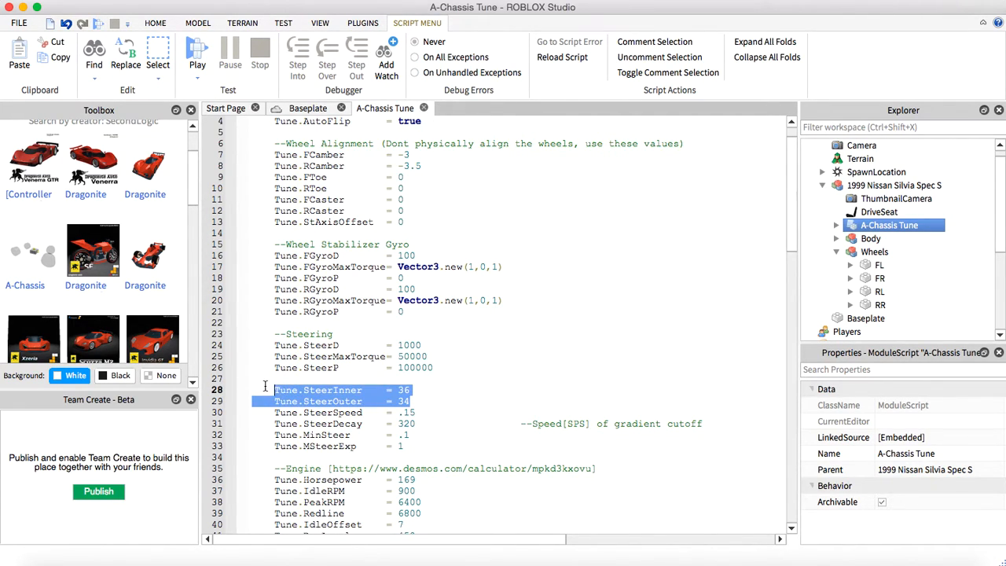
{"action": "left_click", "coordinate": [436, 384]}
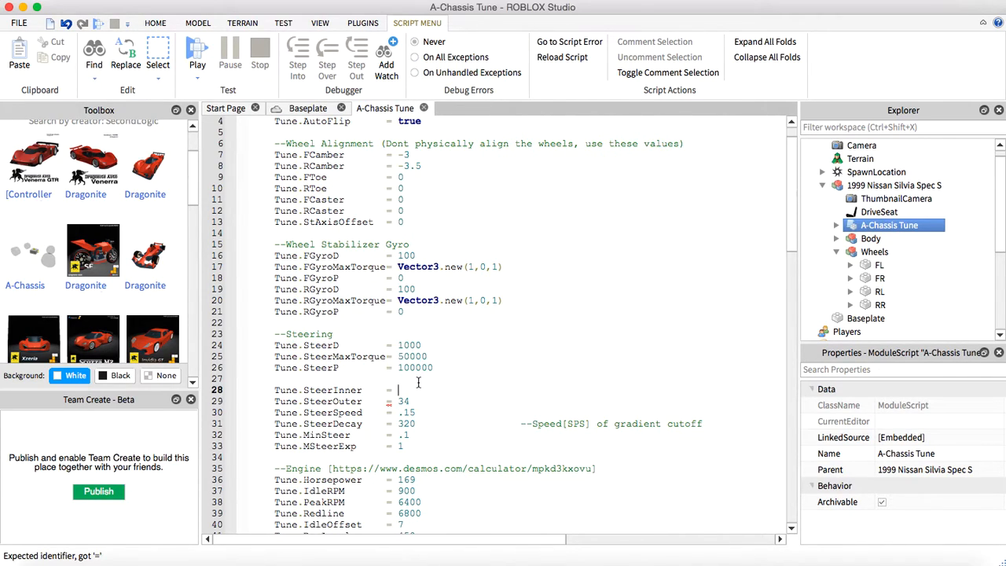
{"action": "scroll", "coordinate": [409, 389], "scroll_direction": "down", "scroll_amount": 1}
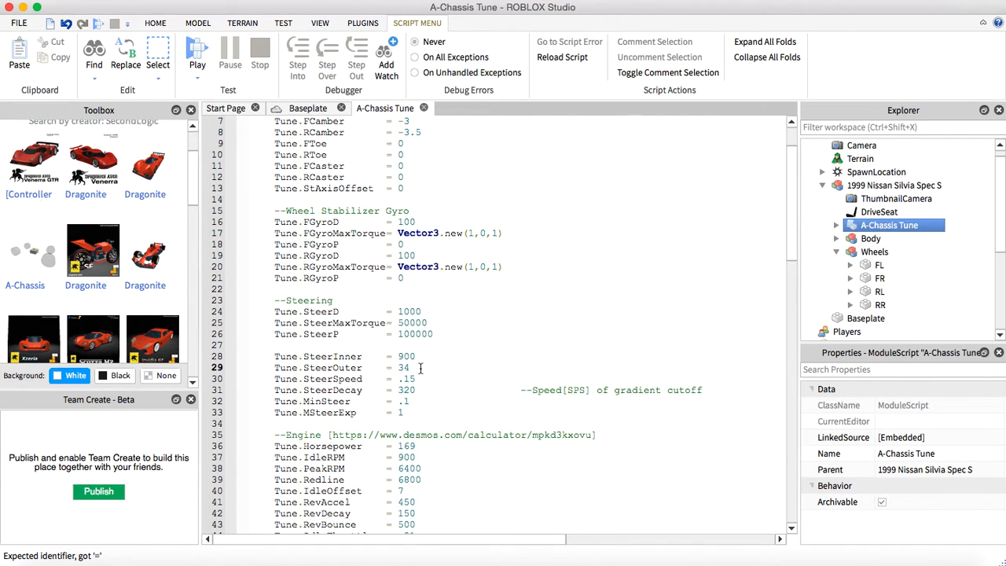
{"action": "left_click", "coordinate": [424, 107]}
Step: Playtest the place, get into the car, switch it to manual transmission and watch the front wheels steer, and end the test
{"action": "key", "text": "F5"}
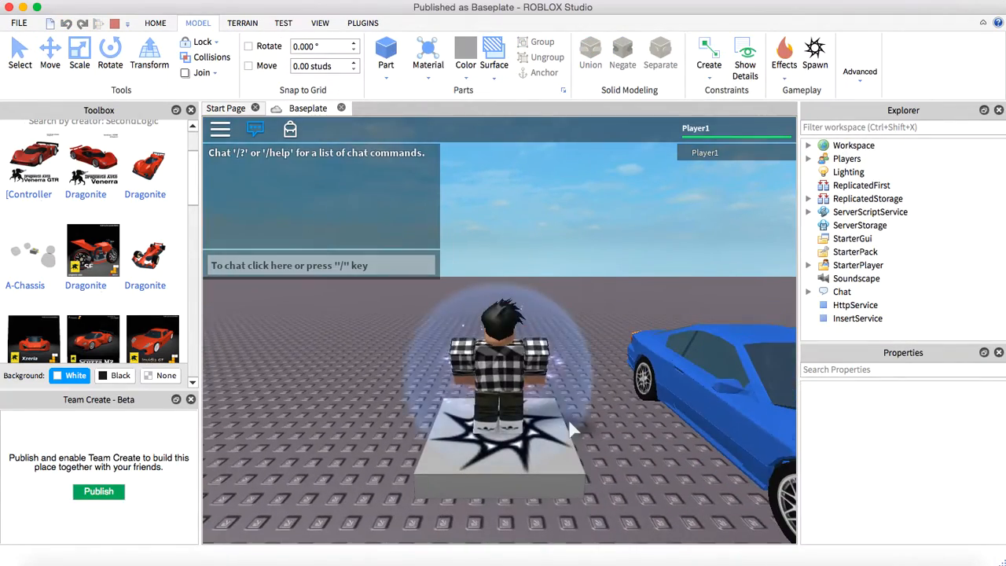
{"action": "key", "text": "w"}
{"action": "key", "text": "space"}
{"action": "right_click_drag", "start_coordinate": [569, 422], "coordinate": [571, 427]}
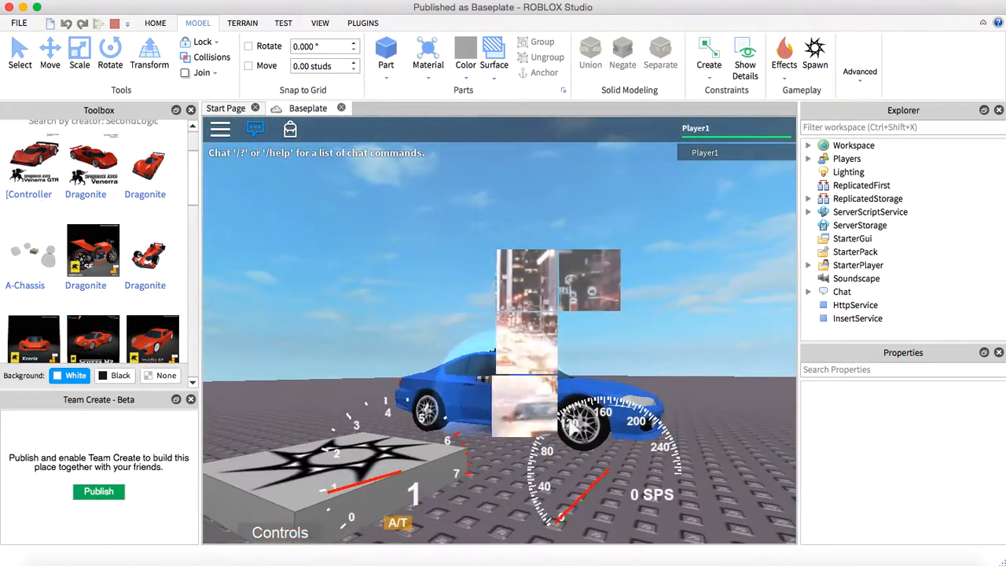
{"action": "key", "text": "m"}
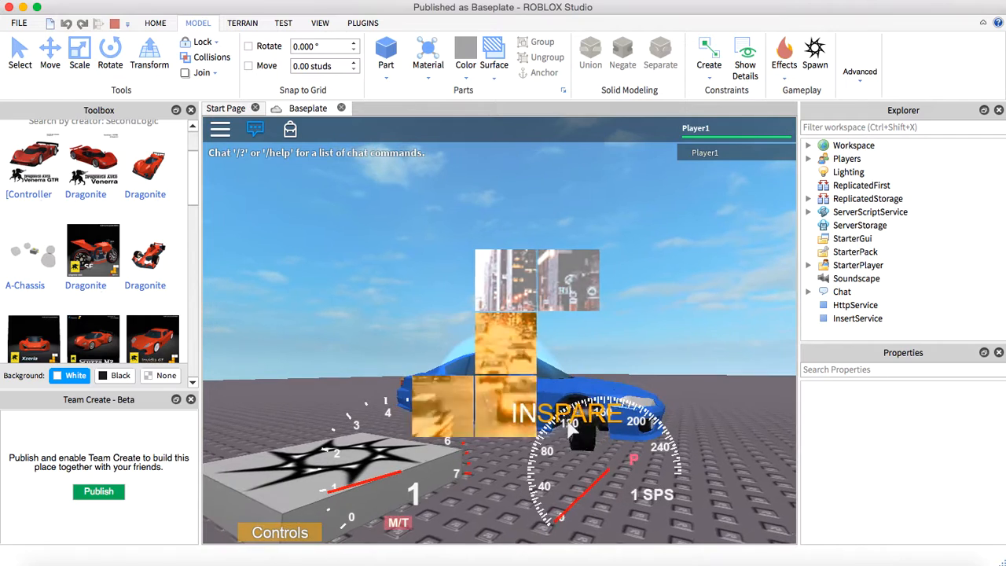
{"action": "right_click_drag", "start_coordinate": [572, 427], "coordinate": [571, 427]}
{"action": "mouse_move", "coordinate": [262, 235]}
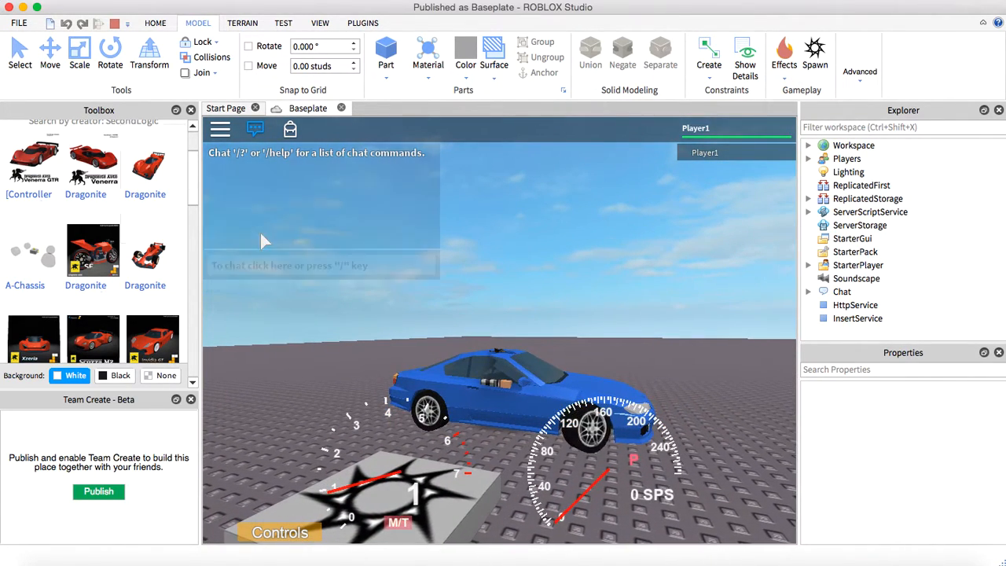
{"action": "key", "text": "shift+F5"}
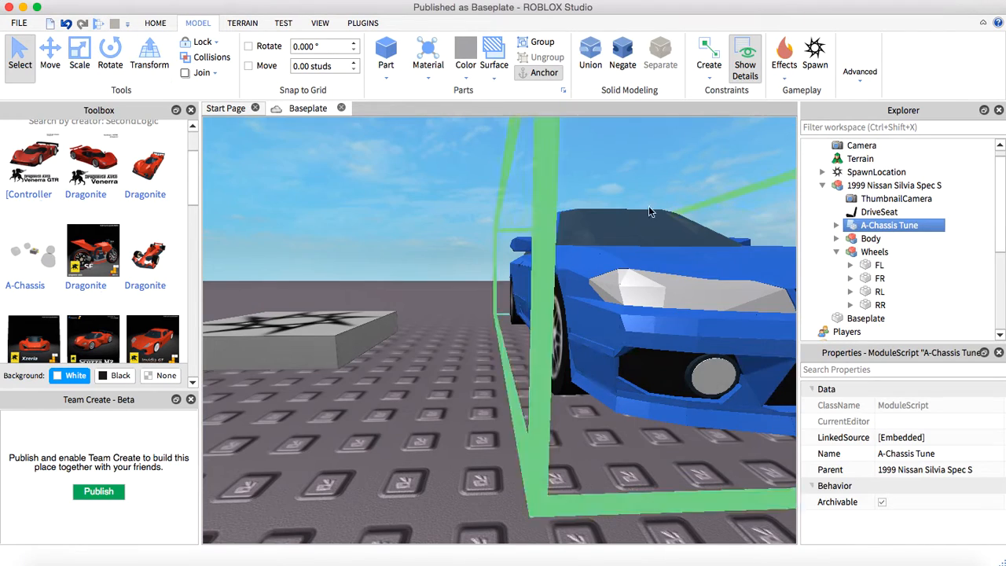
Step: Reopen the car's A-Chassis Tune script and set Tune.SteerInner and Tune.SteerOuter to 60
{"action": "left_click", "coordinate": [870, 237]}
{"action": "double_click", "coordinate": [888, 225]}
{"action": "scroll", "coordinate": [544, 351], "scroll_direction": "down", "scroll_amount": 5}
{"action": "scroll", "coordinate": [545, 351], "scroll_direction": "down", "scroll_amount": 4}
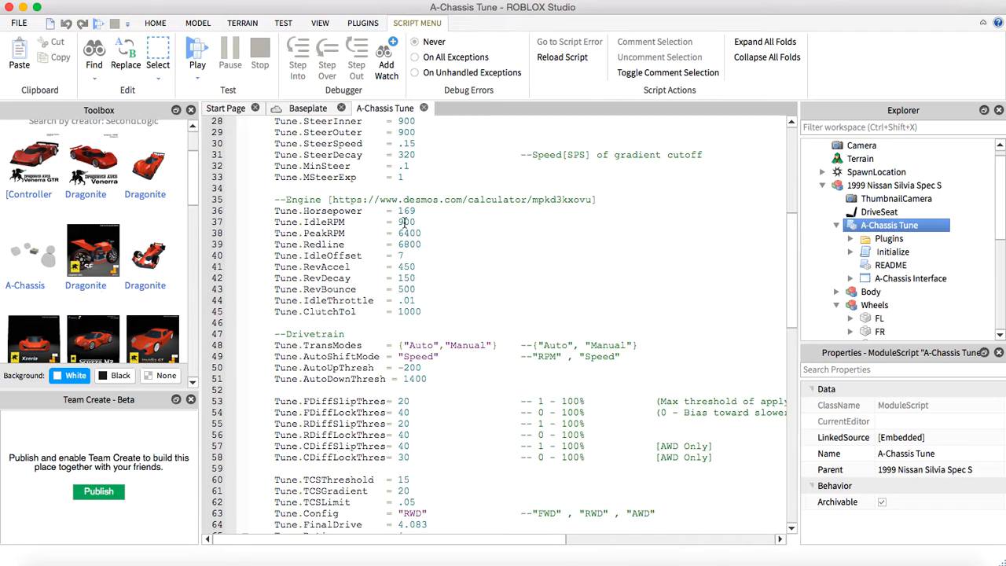
{"action": "scroll", "coordinate": [521, 339], "scroll_direction": "down", "scroll_amount": 6}
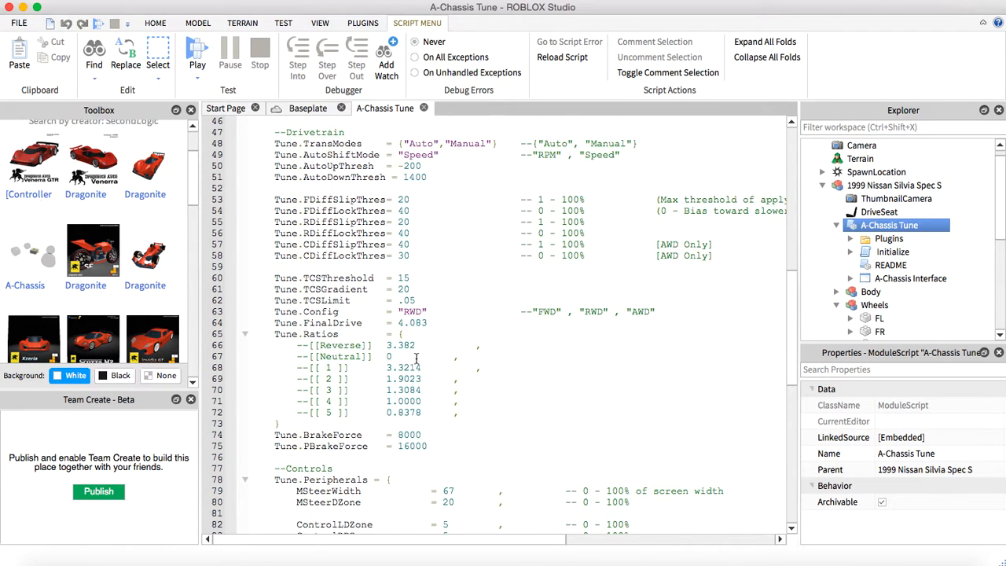
{"action": "scroll", "coordinate": [423, 351], "scroll_direction": "up", "scroll_amount": 10}
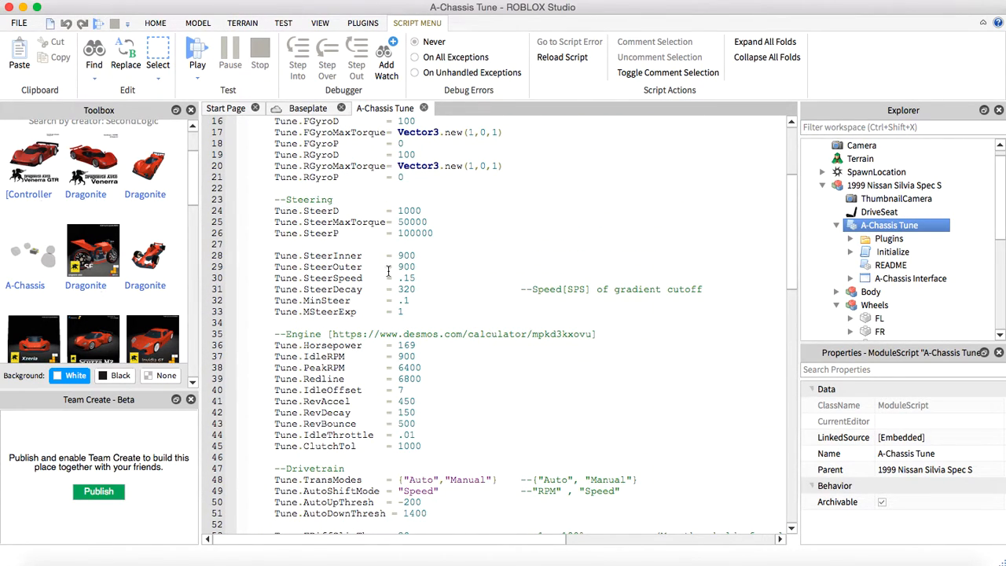
{"action": "scroll", "coordinate": [388, 271], "scroll_direction": "up", "scroll_amount": 4}
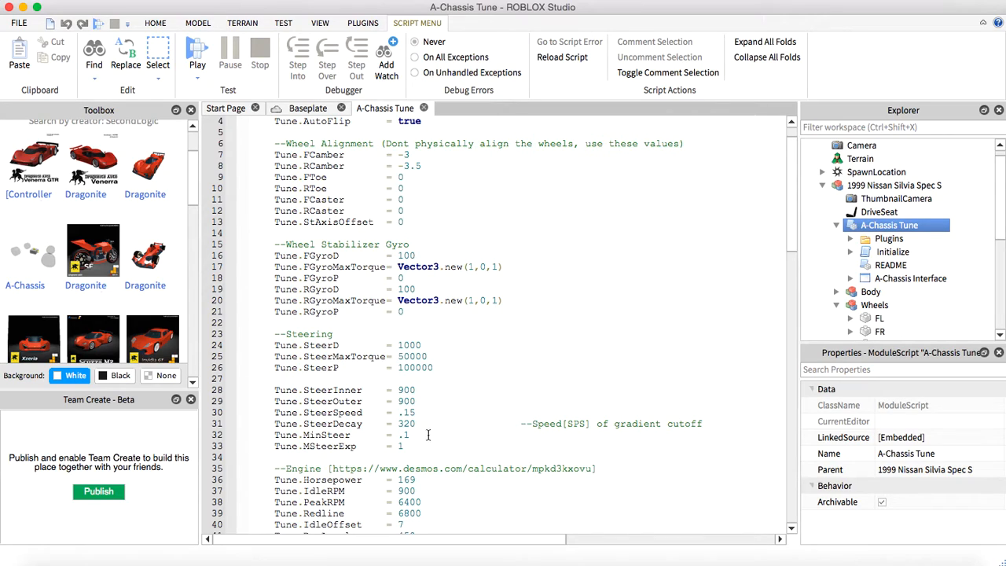
{"action": "mouse_move", "coordinate": [409, 400]}
{"action": "left_mouse_down"}
{"action": "mouse_move", "coordinate": [399, 390]}
{"action": "mouse_move", "coordinate": [398, 400]}
{"action": "left_mouse_up"}
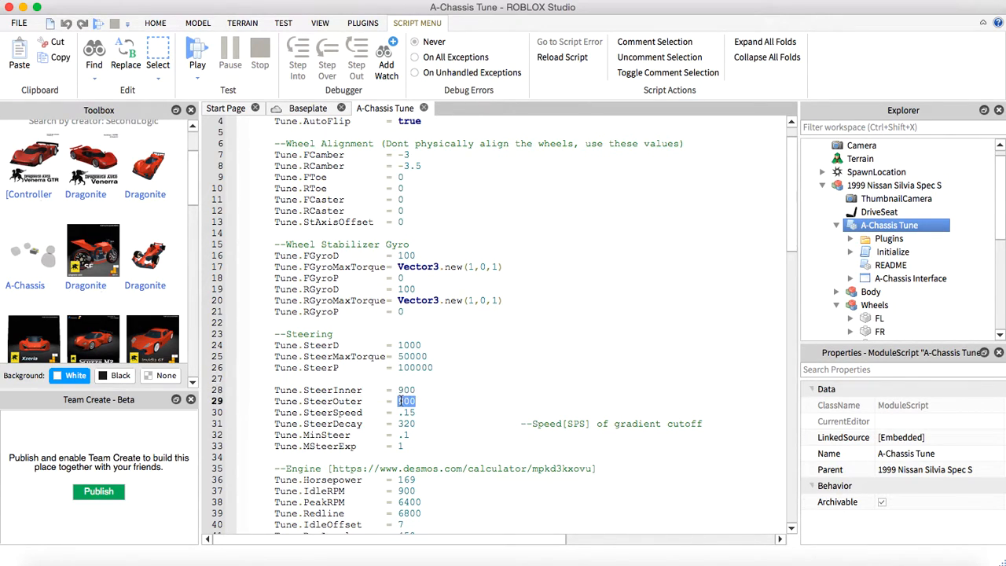
{"action": "type", "text": "10"}
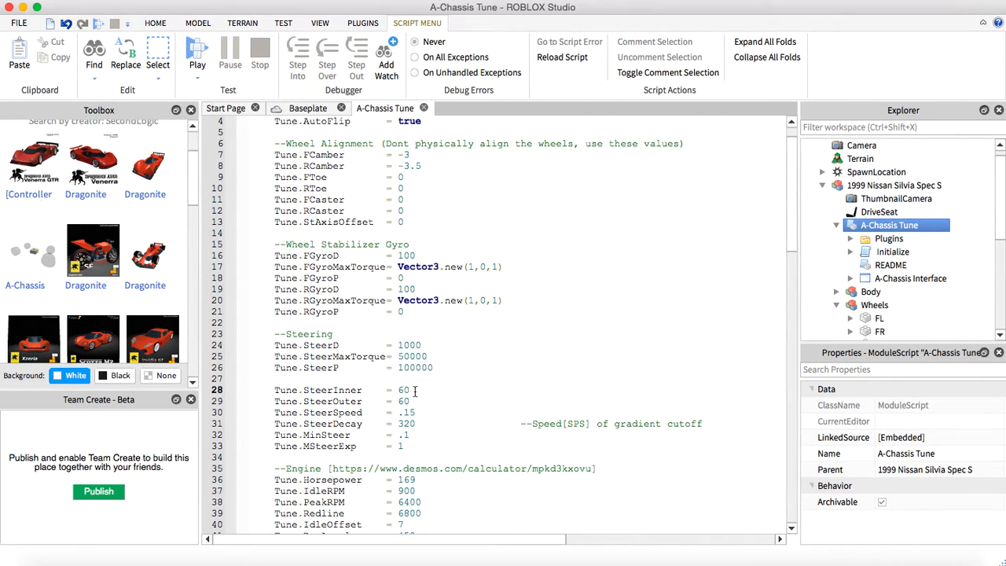
Step: Review the Wheel Stabilizer Gyro block and the Steering values, including SteerDecay and SteerSpeed
{"action": "left_click_drag", "start_coordinate": [304, 256], "coordinate": [444, 267]}
{"action": "left_click_drag", "start_coordinate": [525, 322], "coordinate": [260, 237]}
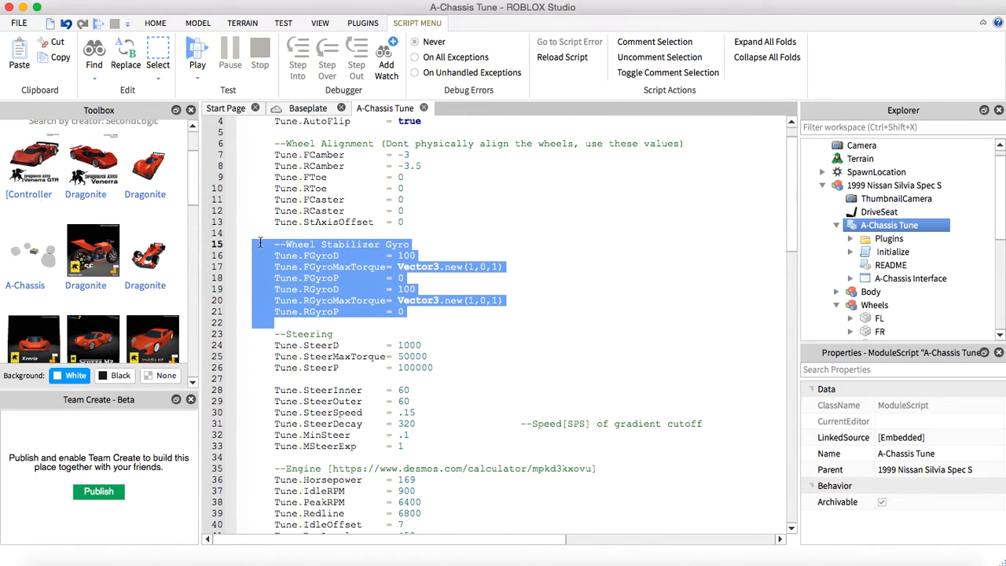
{"action": "left_click", "coordinate": [259, 227]}
{"action": "left_click_drag", "start_coordinate": [253, 245], "coordinate": [406, 312]}
{"action": "scroll", "coordinate": [302, 186], "scroll_direction": "down", "scroll_amount": 4}
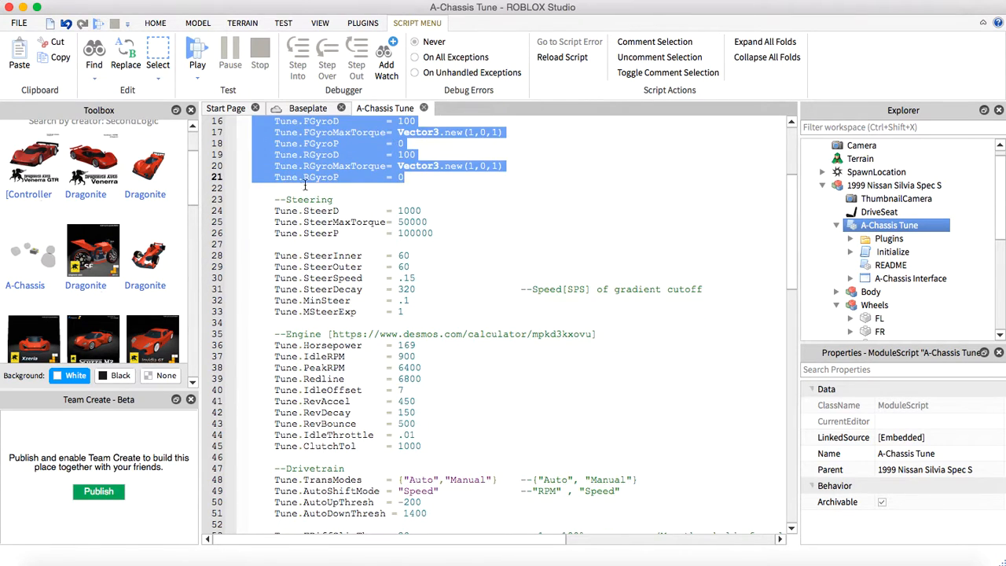
{"action": "left_click_drag", "start_coordinate": [267, 221], "coordinate": [412, 267]}
{"action": "left_click", "coordinate": [429, 255]}
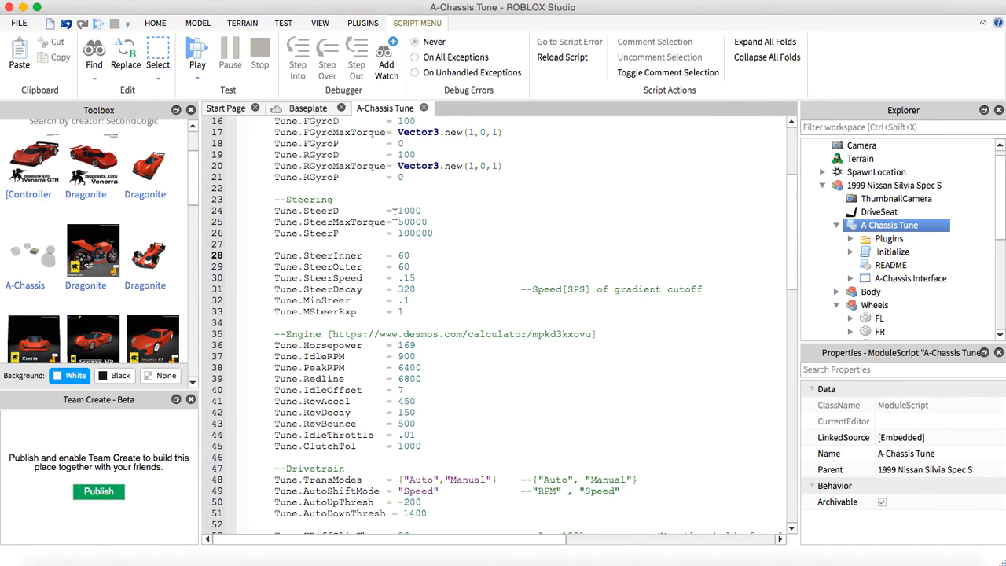
{"action": "double_click", "coordinate": [407, 289]}
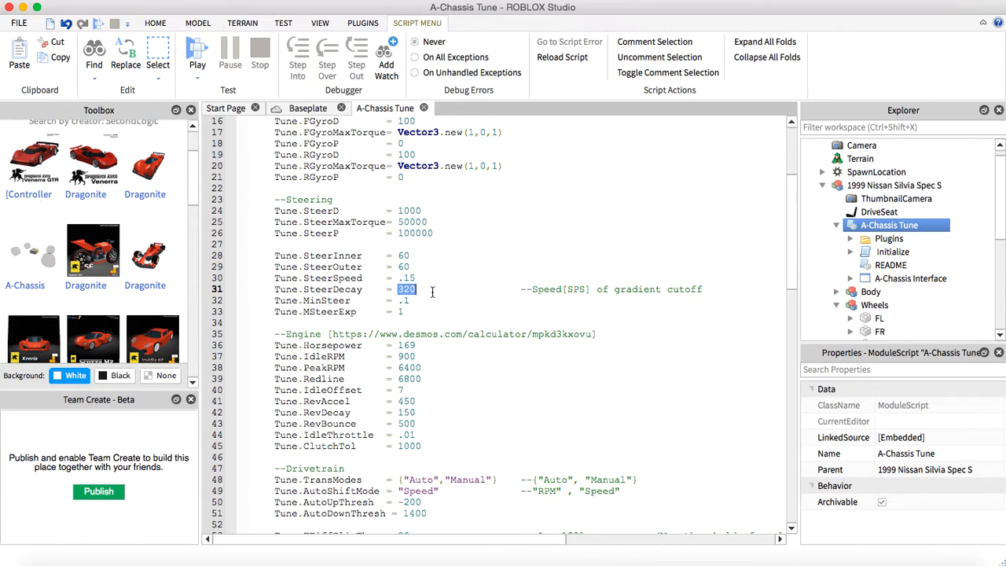
{"action": "left_click", "coordinate": [271, 288]}
{"action": "left_click_drag", "start_coordinate": [271, 288], "coordinate": [431, 288]}
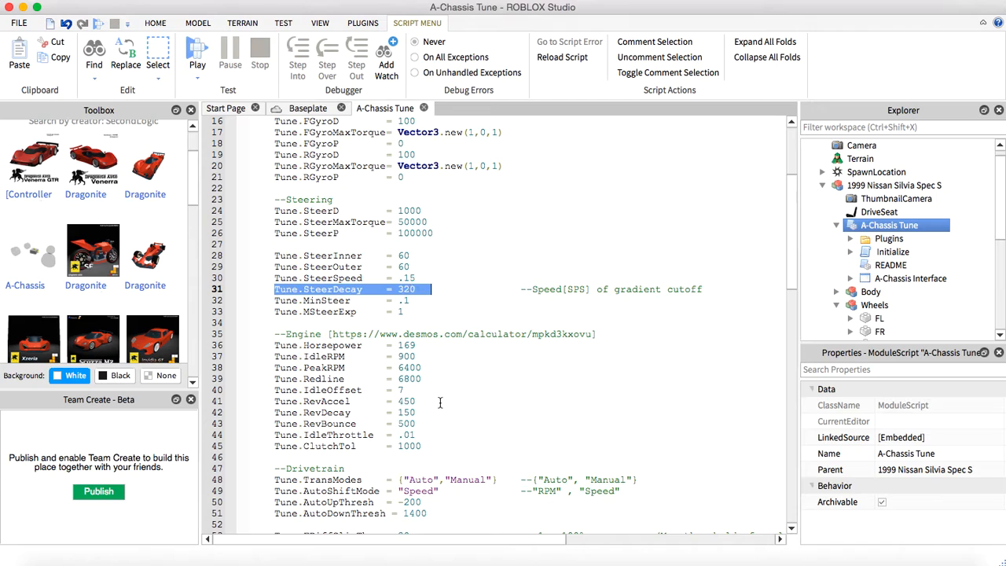
{"action": "left_click_drag", "start_coordinate": [276, 278], "coordinate": [431, 278]}
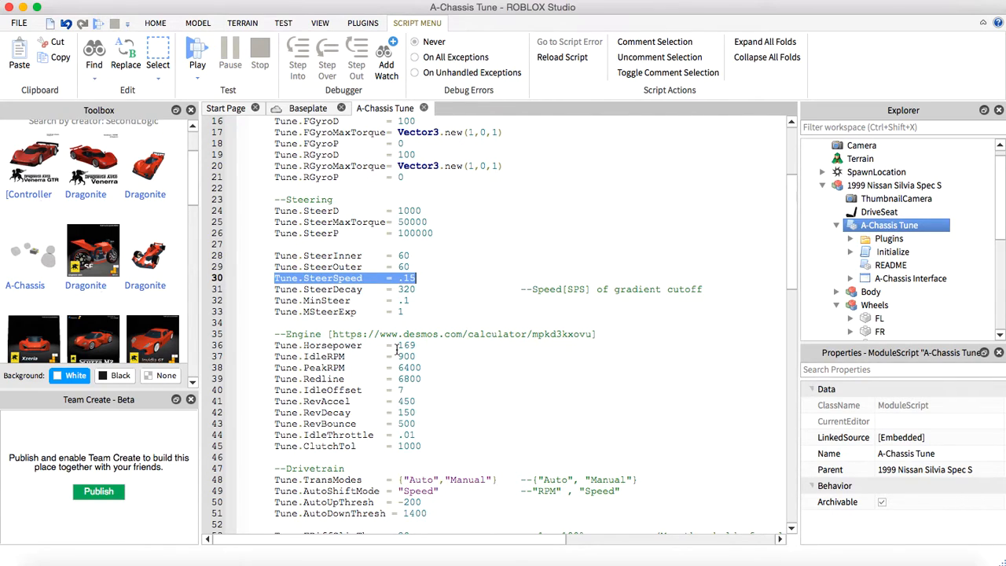
Step: Examine the Engine section's Horsepower, IdleRPM and Redline lines
{"action": "scroll", "coordinate": [344, 338], "scroll_direction": "down", "scroll_amount": 2}
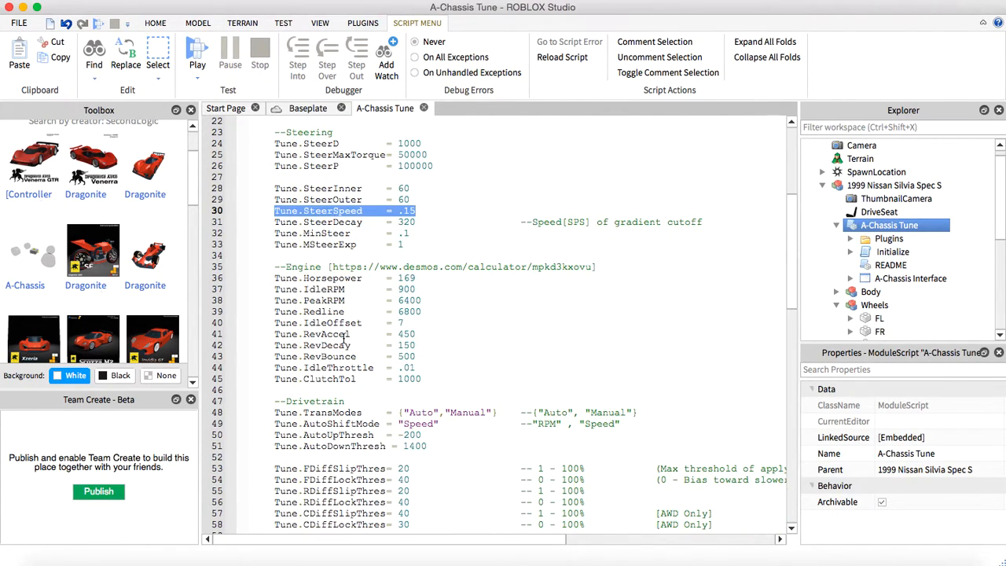
{"action": "triple_click", "coordinate": [307, 280]}
{"action": "left_click", "coordinate": [270, 277]}
{"action": "left_click_drag", "start_coordinate": [271, 276], "coordinate": [486, 288]}
{"action": "left_click", "coordinate": [485, 290]}
{"action": "left_click_drag", "start_coordinate": [277, 289], "coordinate": [423, 288]}
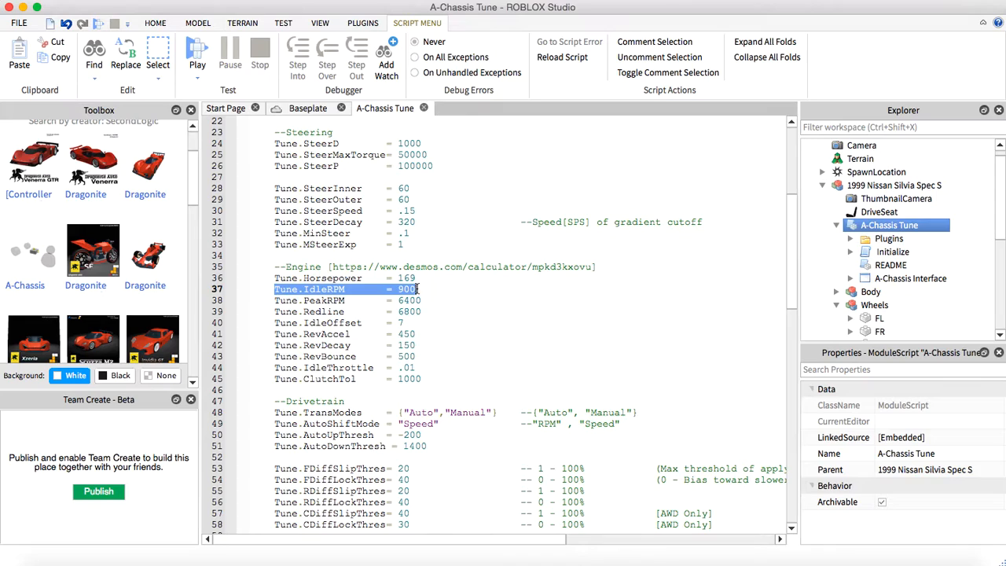
{"action": "left_click", "coordinate": [432, 314]}
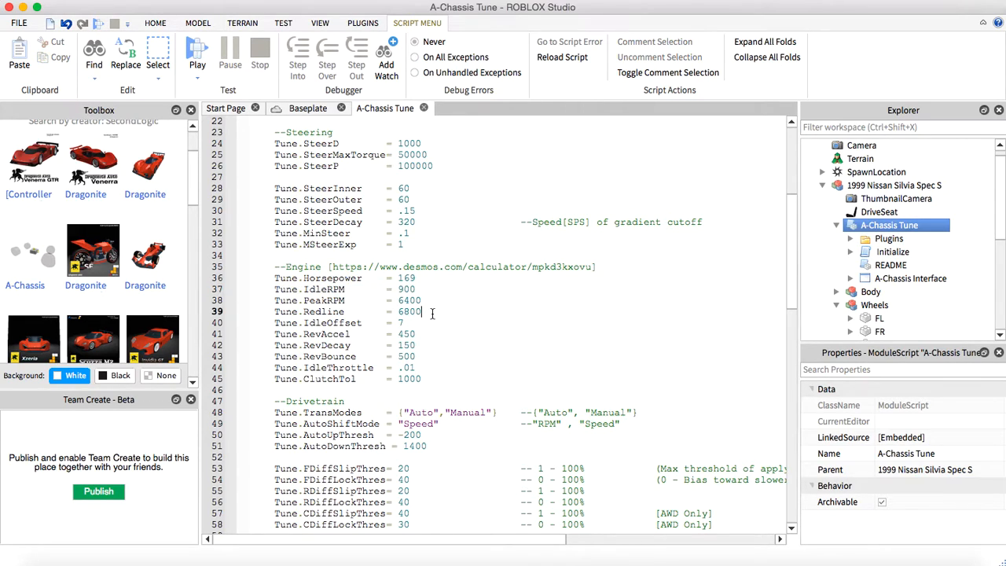
Step: Set Tune.IdleOffset to 12 in the Engine section and close the A-Chassis Tune script
{"action": "left_click", "coordinate": [302, 321]}
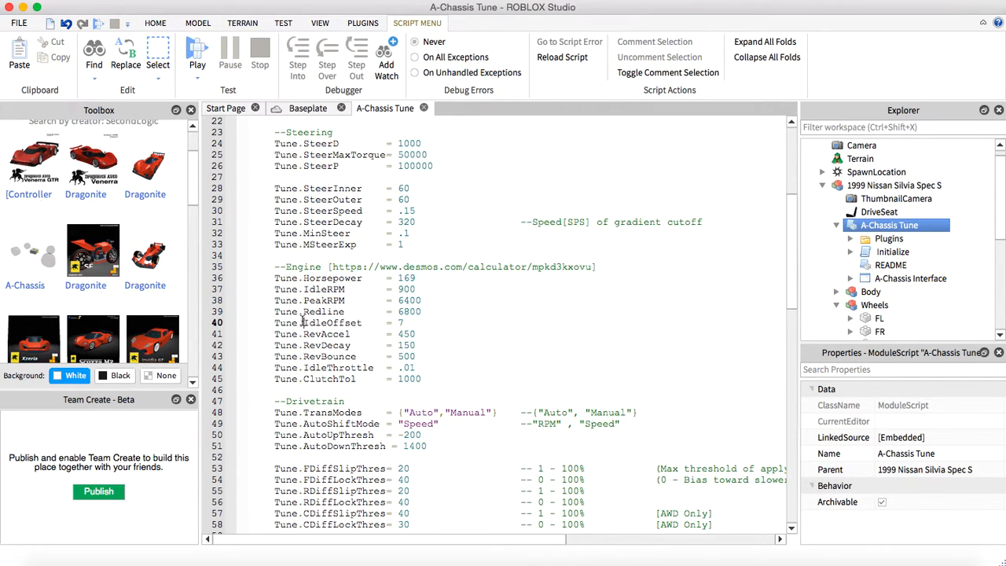
{"action": "left_click_drag", "start_coordinate": [448, 332], "coordinate": [400, 313]}
{"action": "left_click", "coordinate": [415, 323]}
{"action": "left_click", "coordinate": [420, 328]}
{"action": "type", "text": "12"}
{"action": "left_click_drag", "start_coordinate": [422, 311], "coordinate": [399, 310]}
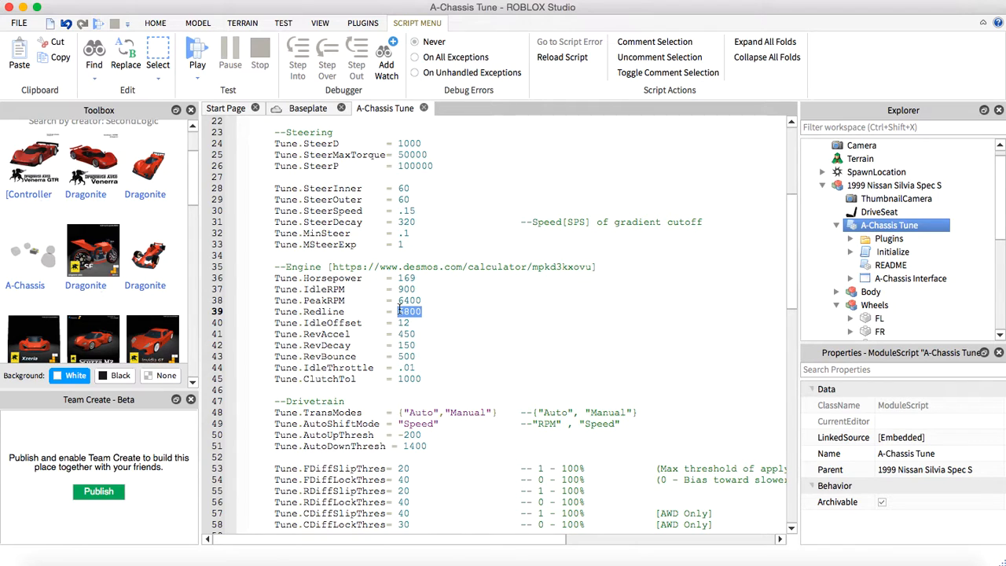
{"action": "left_click", "coordinate": [423, 108]}
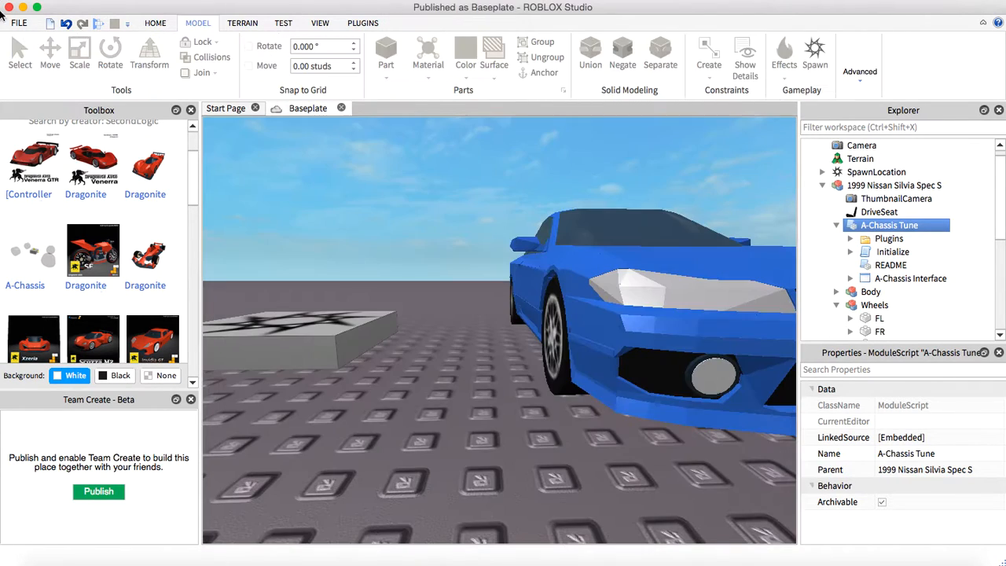
Step: Playtest the place, walking the character into the car, driving and steering it both ways, and stop the test
{"action": "left_click", "coordinate": [96, 23]}
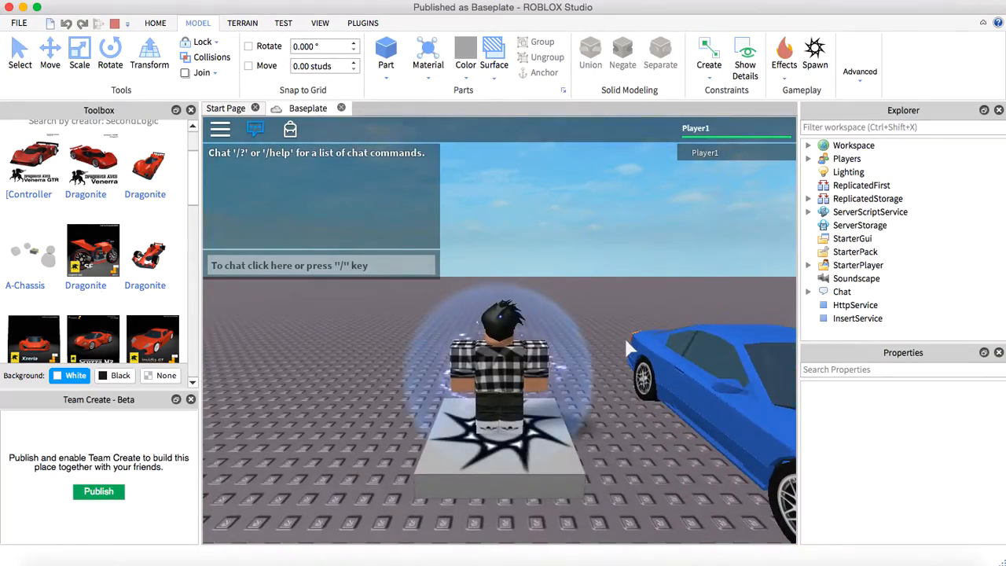
{"action": "key", "text": "w"}
{"action": "mouse_move", "coordinate": [628, 347]}
{"action": "right_mouse_down"}
{"action": "mouse_move", "coordinate": [625, 339]}
{"action": "mouse_move", "coordinate": [604, 363]}
{"action": "mouse_move", "coordinate": [620, 330]}
{"action": "right_mouse_up"}
{"action": "key", "text": "space"}
{"action": "key", "text": "w"}
{"action": "key", "text": "d"}
{"action": "key", "text": "a"}
{"action": "right_click_drag", "start_coordinate": [450, 461], "coordinate": [451, 463]}
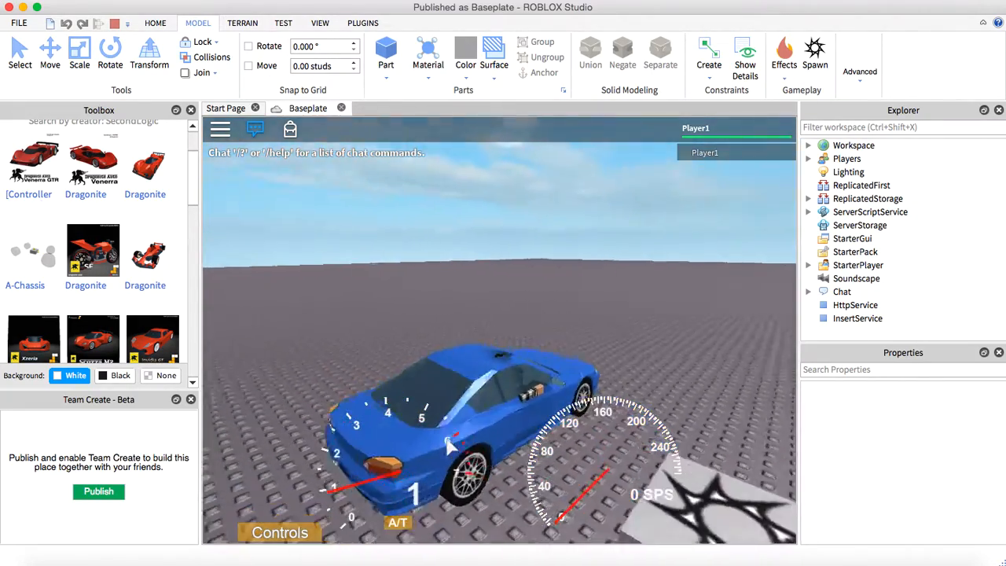
{"action": "left_click", "coordinate": [114, 23]}
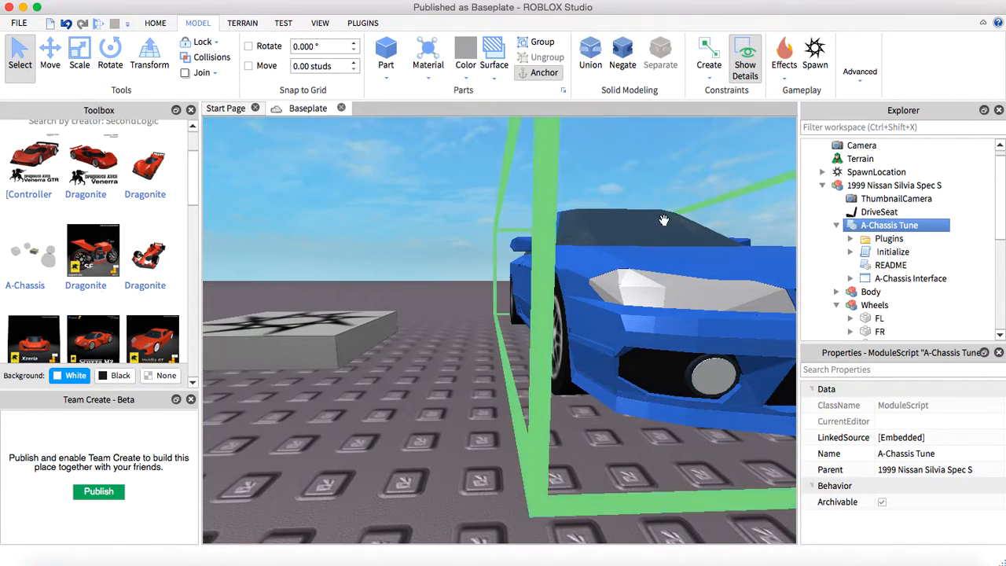
Step: Reopen the car's A-Chassis Tune script and set Tune.Redline to 12000 in the Engine section
{"action": "left_click", "coordinate": [893, 251]}
{"action": "double_click", "coordinate": [889, 225]}
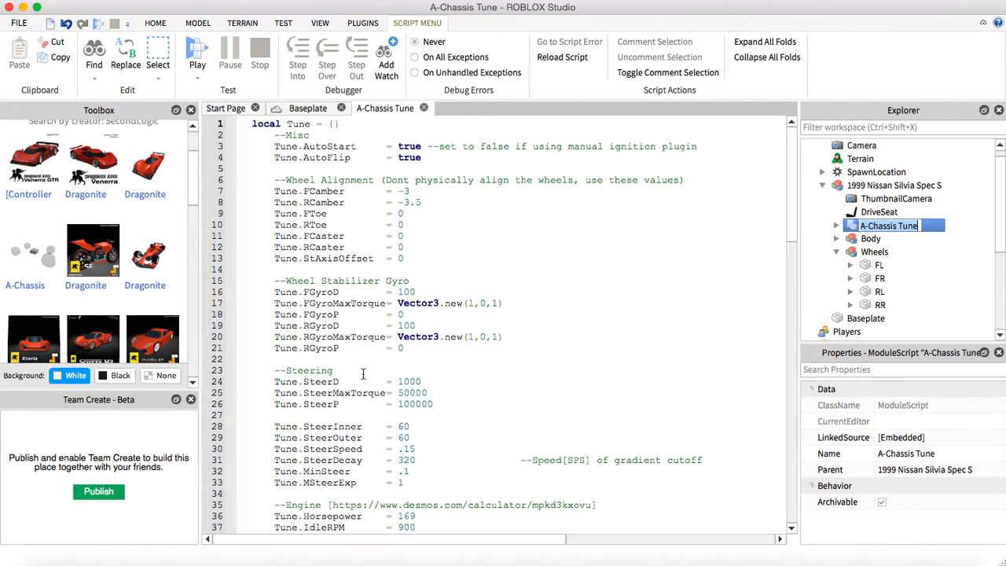
{"action": "scroll", "coordinate": [362, 374], "scroll_direction": "down", "scroll_amount": 3}
{"action": "scroll", "coordinate": [363, 374], "scroll_direction": "down", "scroll_amount": 4}
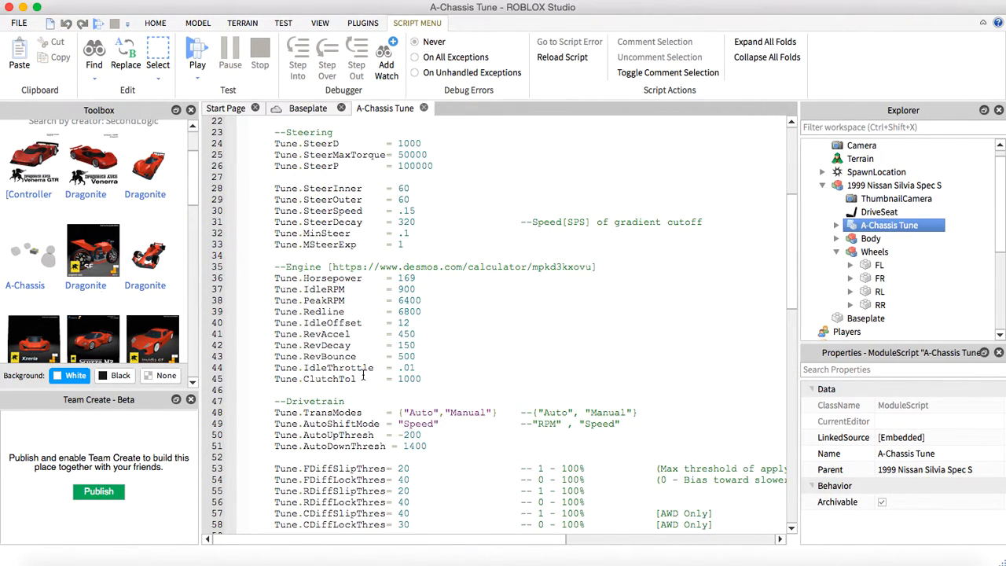
{"action": "double_click", "coordinate": [423, 311]}
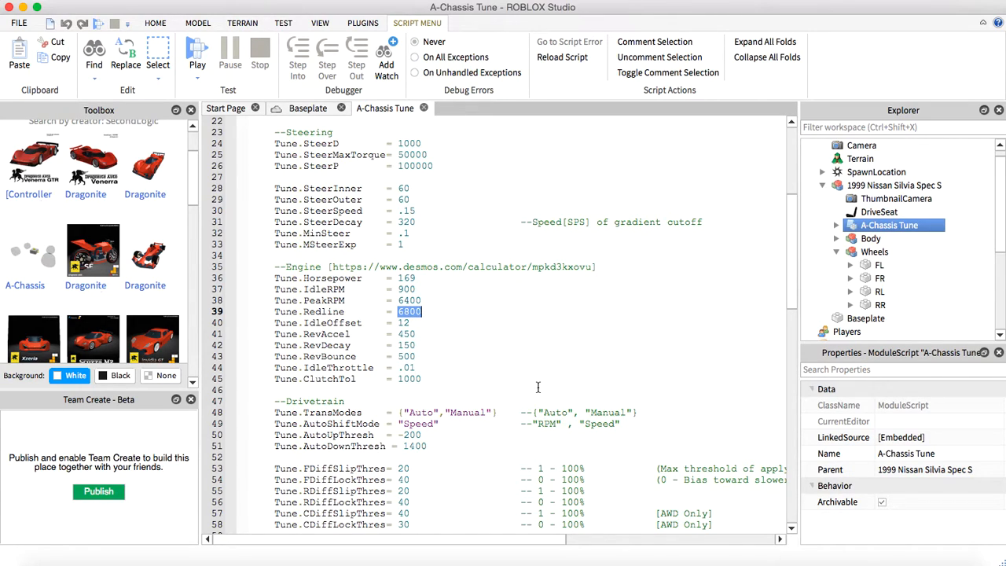
{"action": "type", "text": "12000"}
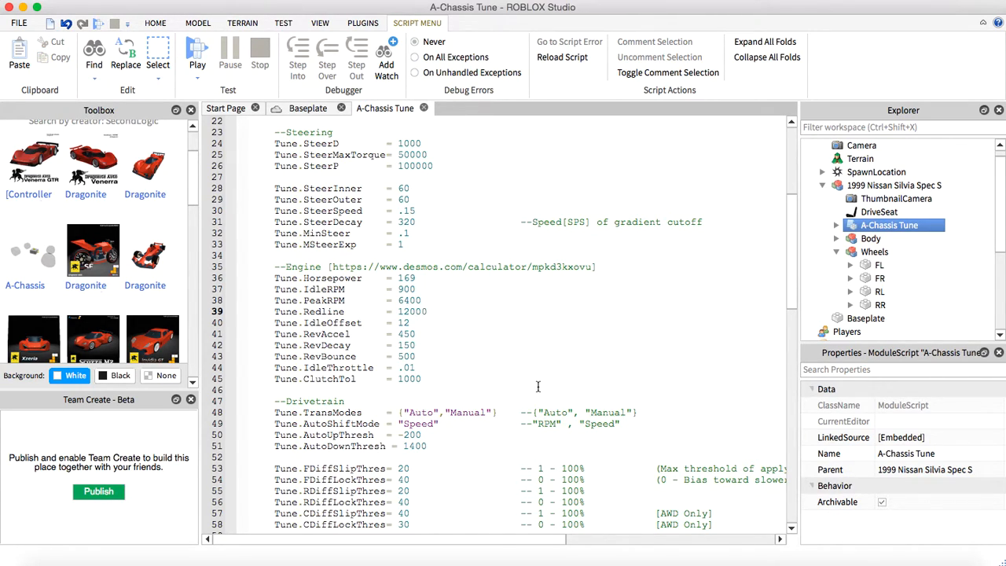
Step: Set Tune.PeakRPM to 11500 in the Engine section of the A-Chassis Tune script
{"action": "double_click", "coordinate": [407, 300]}
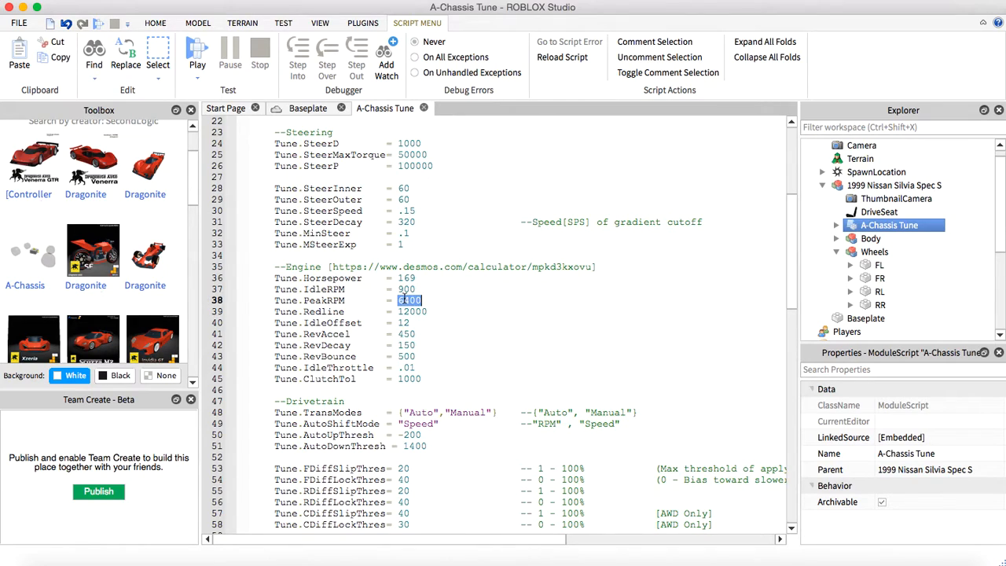
{"action": "type", "text": "1"}
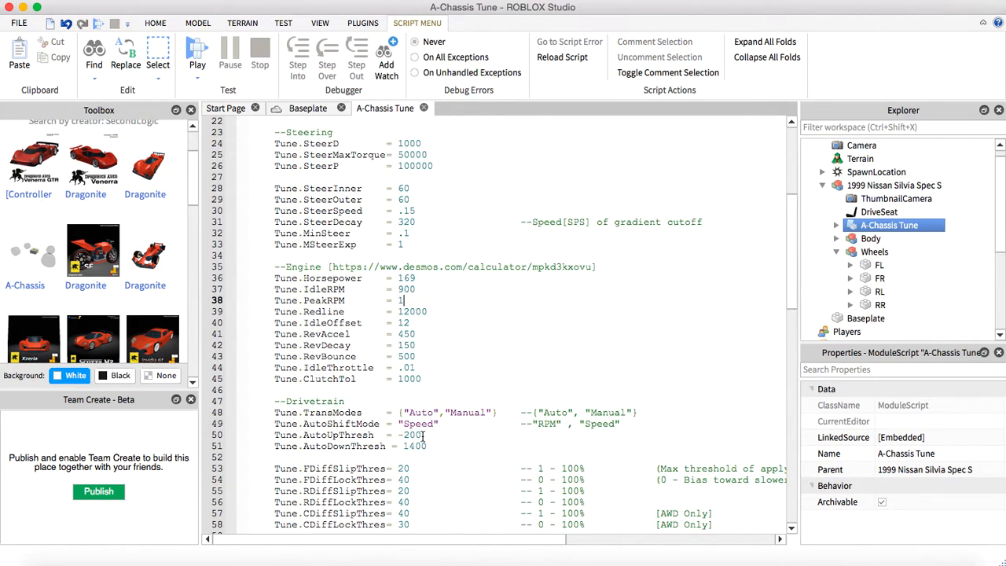
{"action": "type", "text": "1500"}
Step: Set Tune.Horsepower to 450 in the Engine section
{"action": "left_click", "coordinate": [417, 281]}
{"action": "key", "text": "BackSpace"}
{"action": "key", "text": "BackSpace"}
{"action": "key", "text": "BackSpace"}
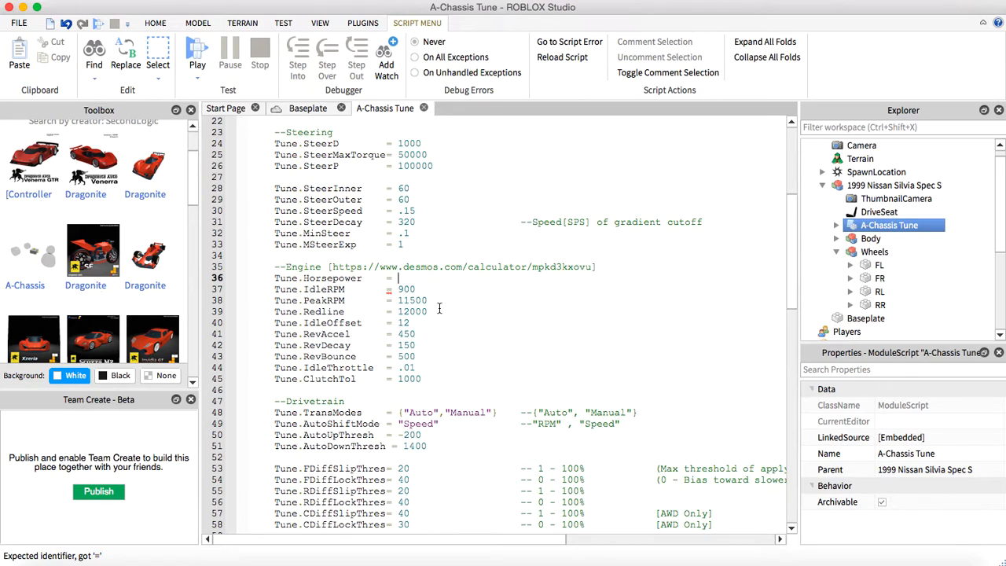
{"action": "type", "text": "450"}
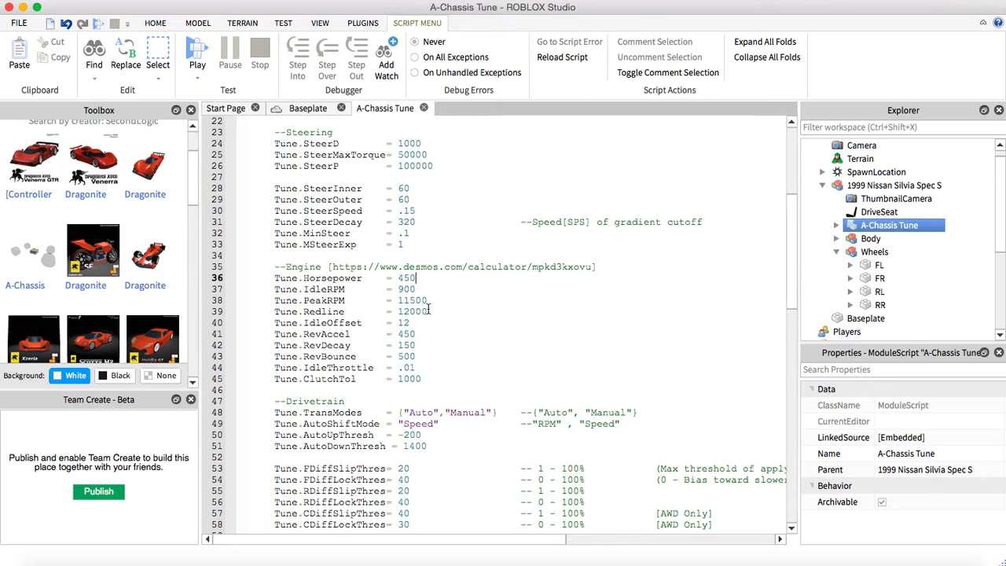
Step: Try removing "Auto" from Tune.TransModes in the Drivetrain section, and undo the removal
{"action": "scroll", "coordinate": [424, 315], "scroll_direction": "down", "scroll_amount": 1}
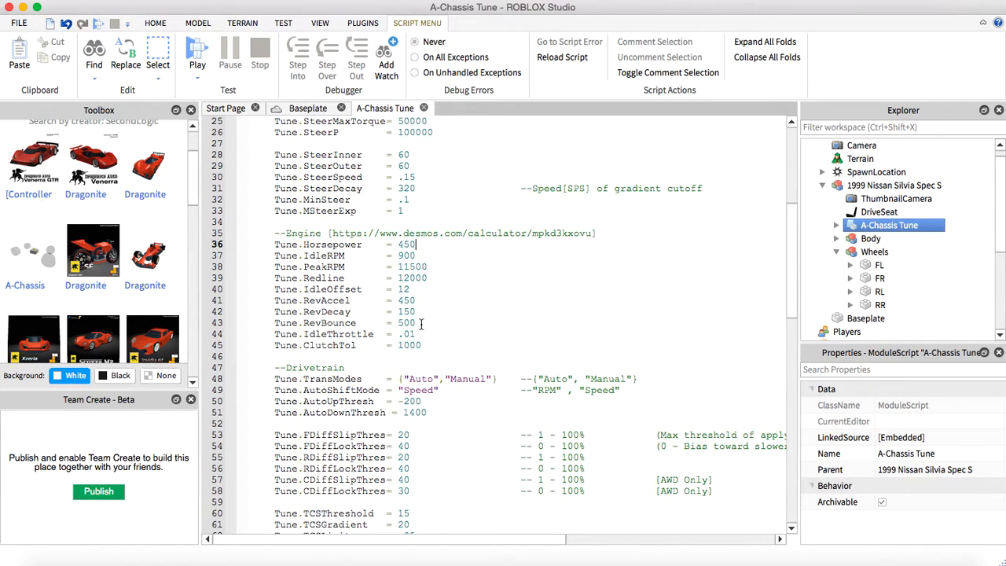
{"action": "scroll", "coordinate": [422, 323], "scroll_direction": "down", "scroll_amount": 1}
{"action": "scroll", "coordinate": [444, 332], "scroll_direction": "down", "scroll_amount": 1}
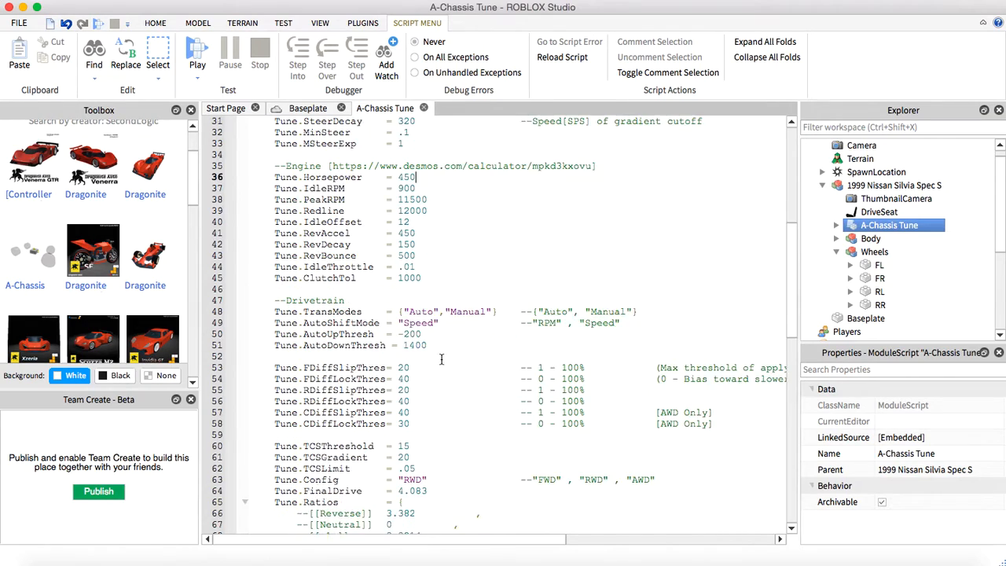
{"action": "scroll", "coordinate": [428, 369], "scroll_direction": "down", "scroll_amount": 1}
{"action": "scroll", "coordinate": [306, 320], "scroll_direction": "down", "scroll_amount": 1}
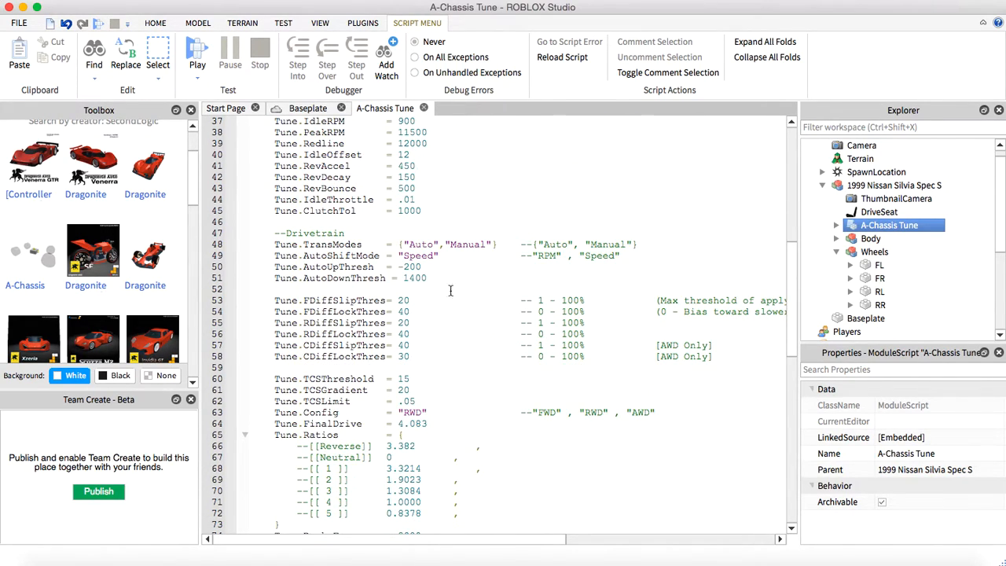
{"action": "left_click", "coordinate": [403, 243]}
{"action": "left_click_drag", "start_coordinate": [444, 244], "coordinate": [405, 239]}
{"action": "key", "text": "BackSpace"}
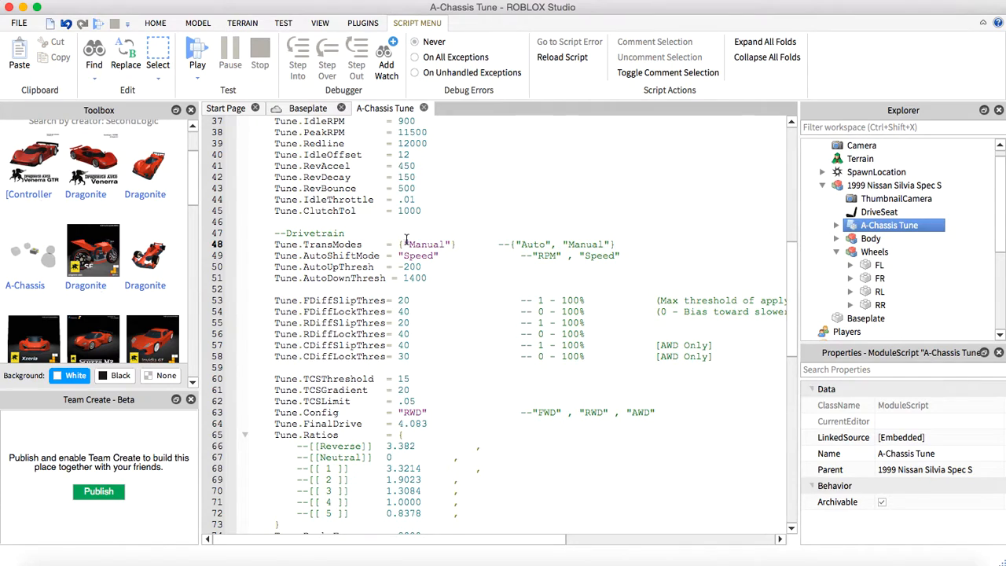
{"action": "left_click", "coordinate": [66, 23]}
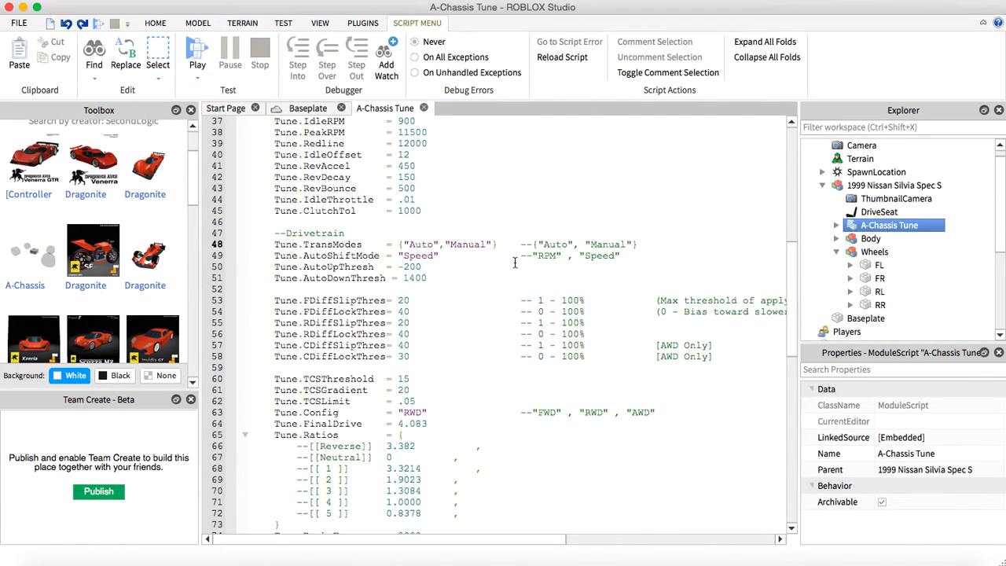
Step: Examine the Drivetrain section's AutoShiftMode options and the differential slip and lock threshold lines
{"action": "left_click", "coordinate": [409, 256]}
{"action": "left_click_drag", "start_coordinate": [557, 256], "coordinate": [532, 250]}
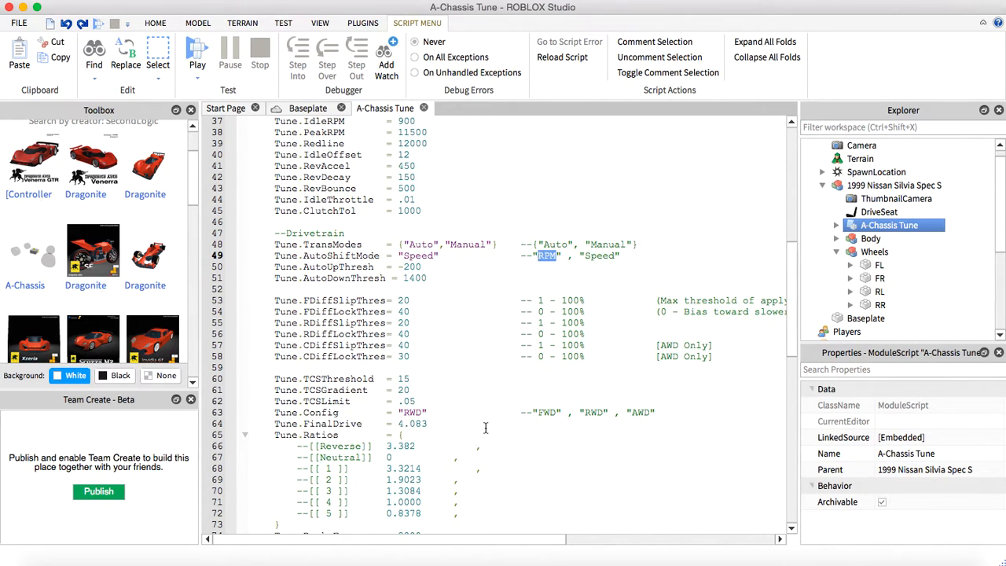
{"action": "scroll", "coordinate": [486, 428], "scroll_direction": "down", "scroll_amount": 2}
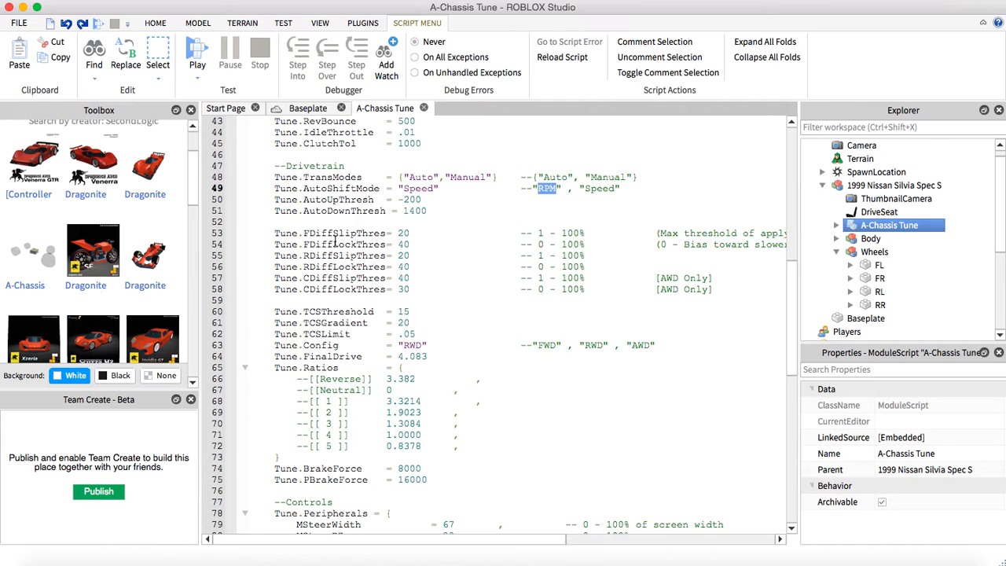
{"action": "left_click", "coordinate": [409, 238]}
{"action": "left_click_drag", "start_coordinate": [387, 244], "coordinate": [411, 312]}
{"action": "left_click", "coordinate": [411, 312]}
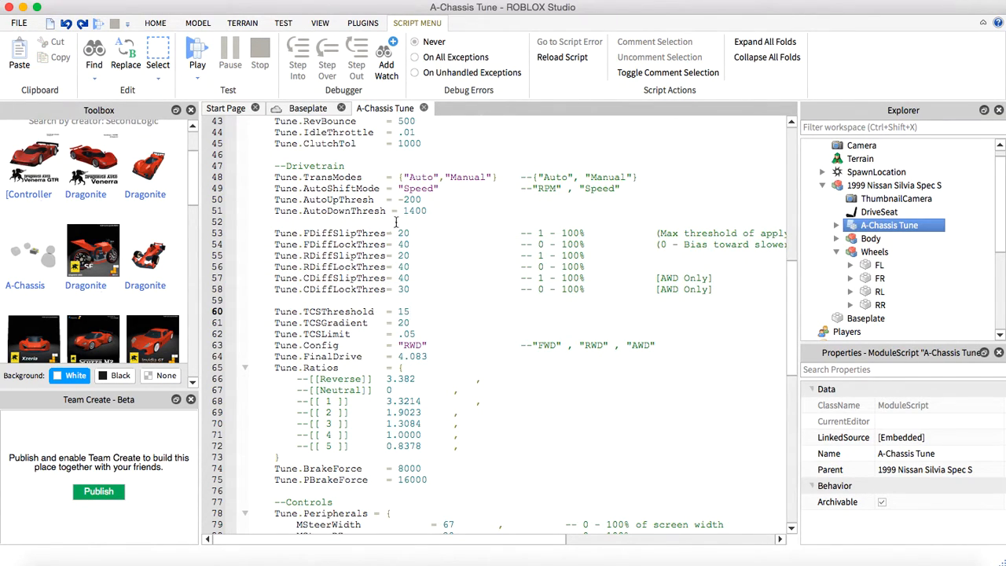
{"action": "left_click_drag", "start_coordinate": [263, 234], "coordinate": [726, 293]}
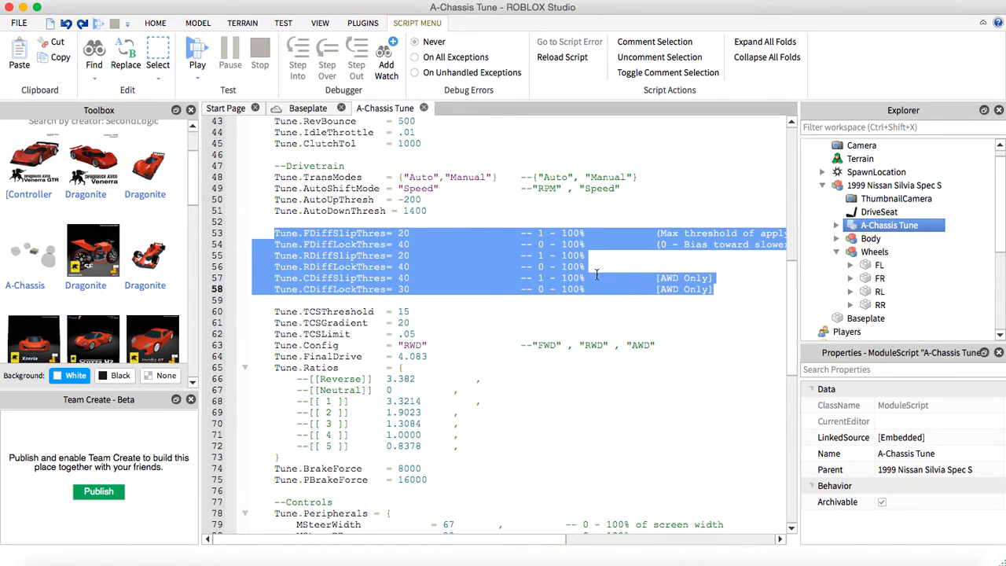
{"action": "left_click", "coordinate": [413, 235]}
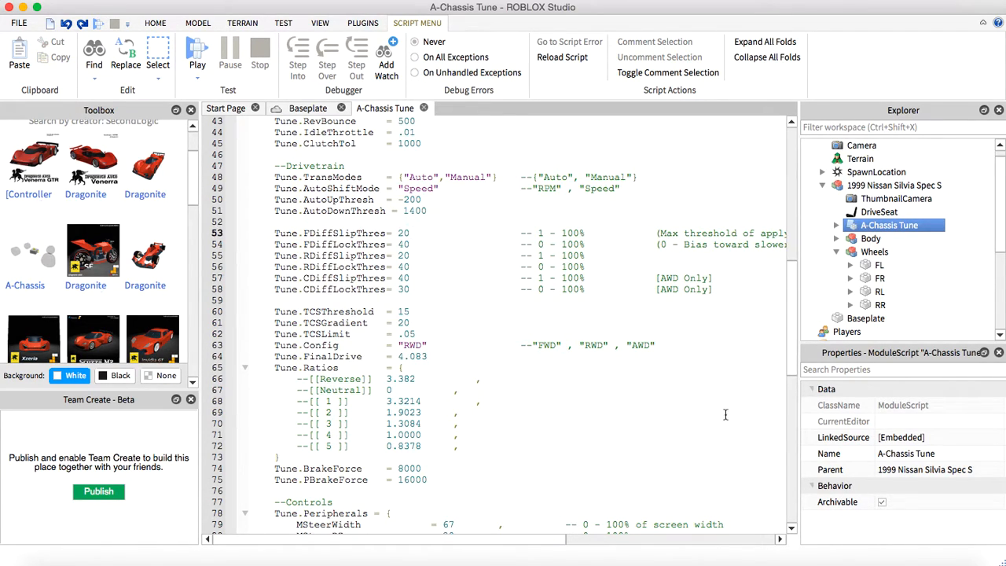
Step: Try "FWD" as the Tune.Config drive layout and return the value to "RWD"
{"action": "scroll", "coordinate": [402, 379], "scroll_direction": "down", "scroll_amount": 2}
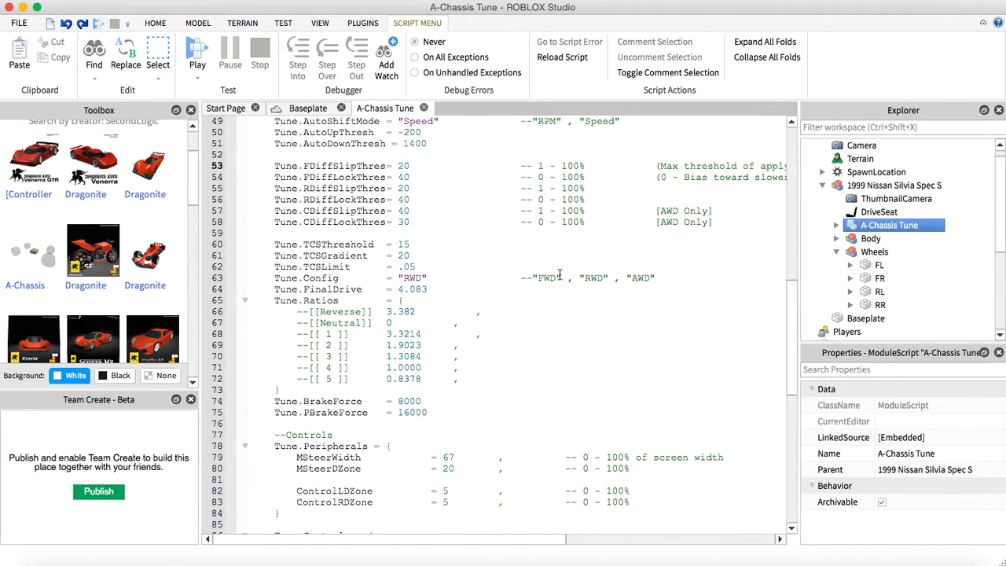
{"action": "left_click", "coordinate": [407, 277]}
{"action": "key", "text": "BackSpace"}
{"action": "key", "text": "BackSpace"}
{"action": "key", "text": "BackSpace"}
{"action": "key", "text": "BackSpace"}
{"action": "key", "text": "BackSpace"}
{"action": "type", "text": "FWD\" , \"RWD"}
Step: Highlight and review the reverse, neutral and five forward gear lines inside Tune.Ratios
{"action": "scroll", "coordinate": [385, 322], "scroll_direction": "down", "scroll_amount": 2}
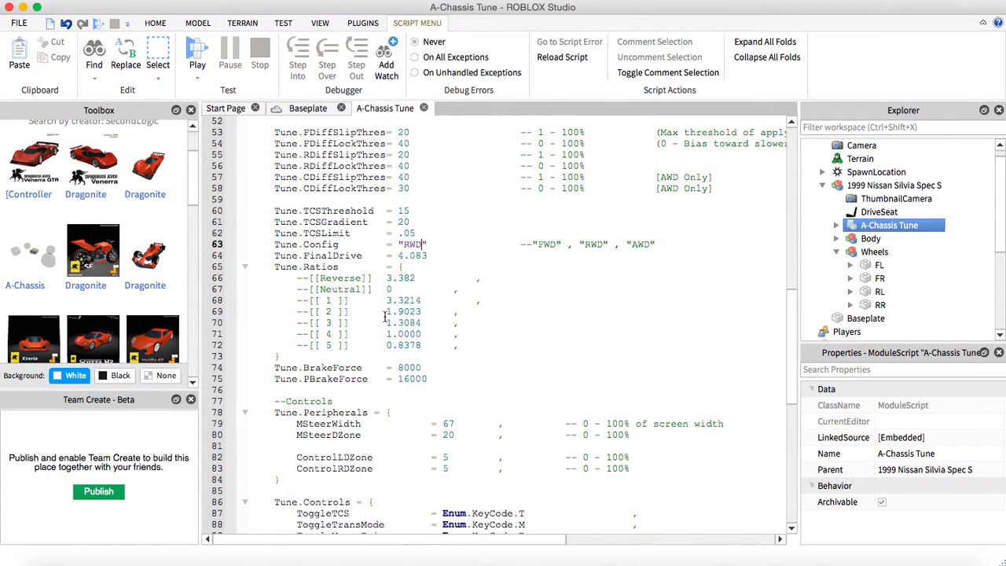
{"action": "left_click_drag", "start_coordinate": [275, 245], "coordinate": [460, 312]}
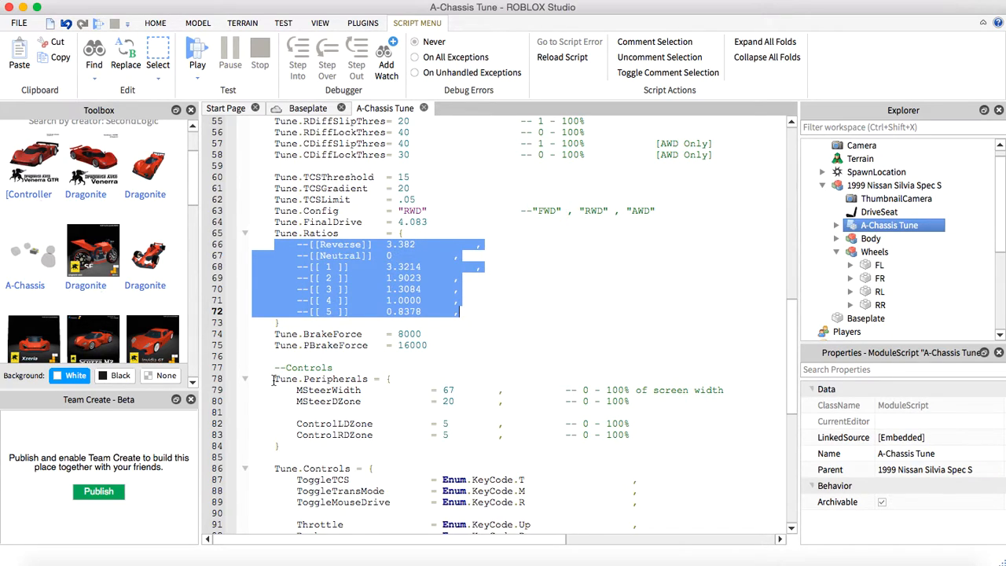
{"action": "left_click", "coordinate": [463, 304]}
{"action": "left_click_drag", "start_coordinate": [470, 323], "coordinate": [260, 243]}
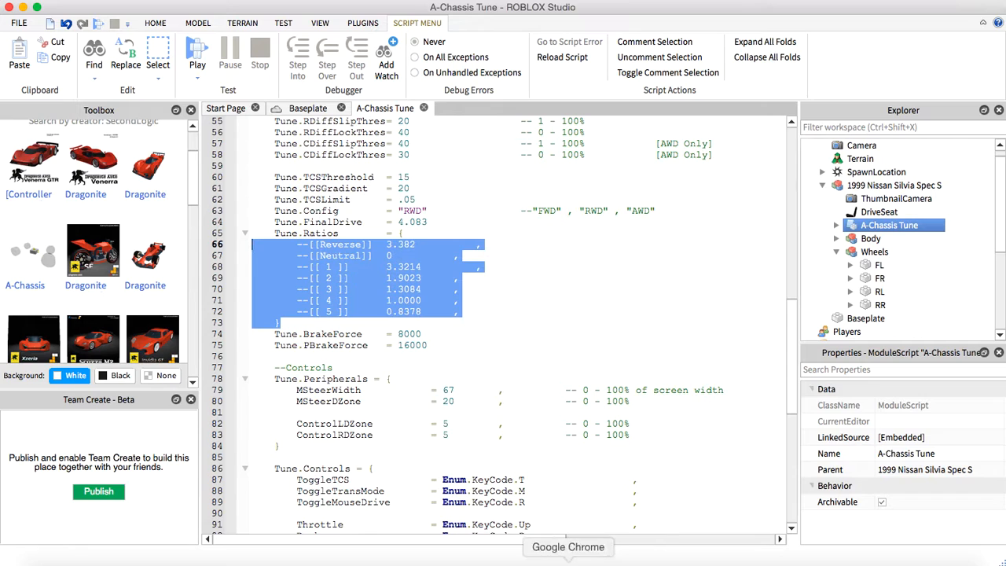
Step: Switch to Google Chrome and search Google Images for "gear ratios for s15"
{"action": "left_click", "coordinate": [568, 562]}
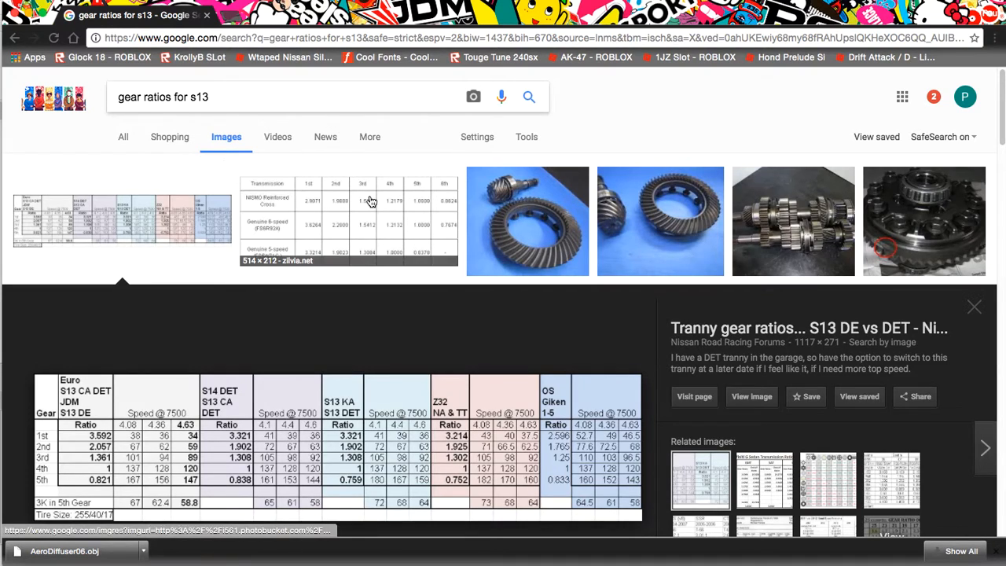
{"action": "key", "text": "BackSpace"}
{"action": "type", "text": "5"}
{"action": "key", "text": "Return"}
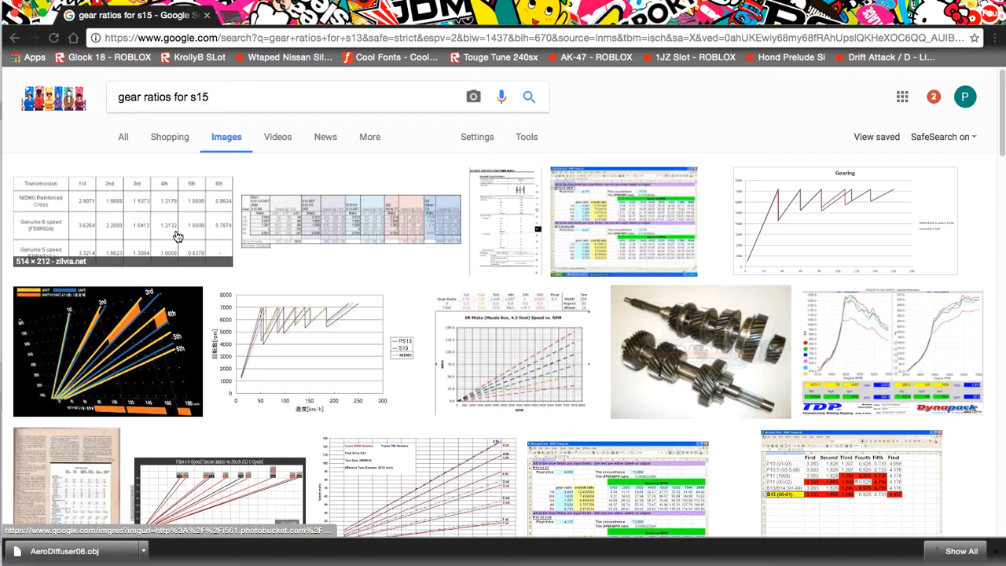
Step: Compare the gear ratio charts in the image results and bring up the Zilvia.net S15 6-speed transmission table
{"action": "left_click", "coordinate": [176, 233]}
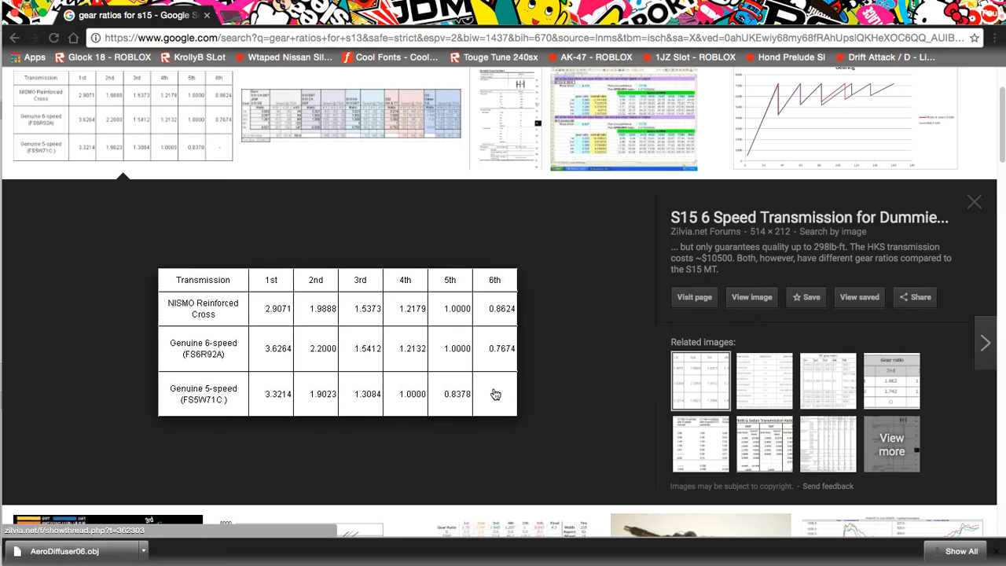
{"action": "scroll", "coordinate": [284, 229], "scroll_direction": "up", "scroll_amount": 2}
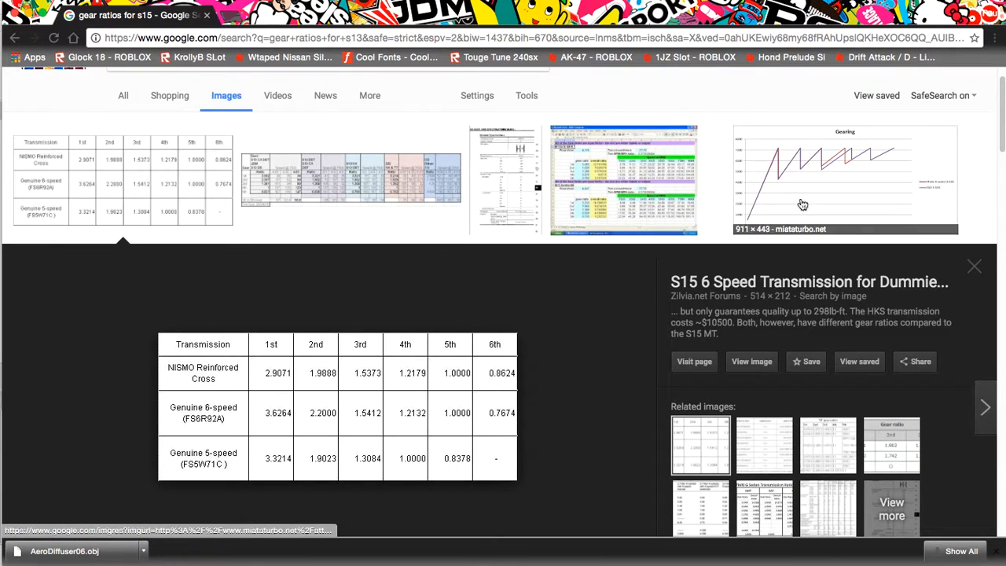
{"action": "left_click", "coordinate": [643, 175]}
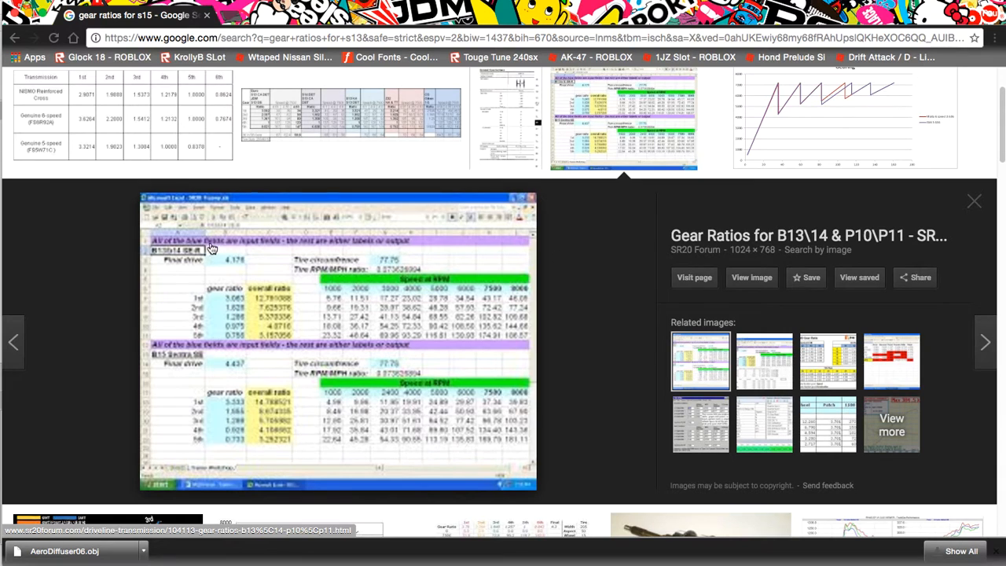
{"action": "left_click", "coordinate": [218, 139]}
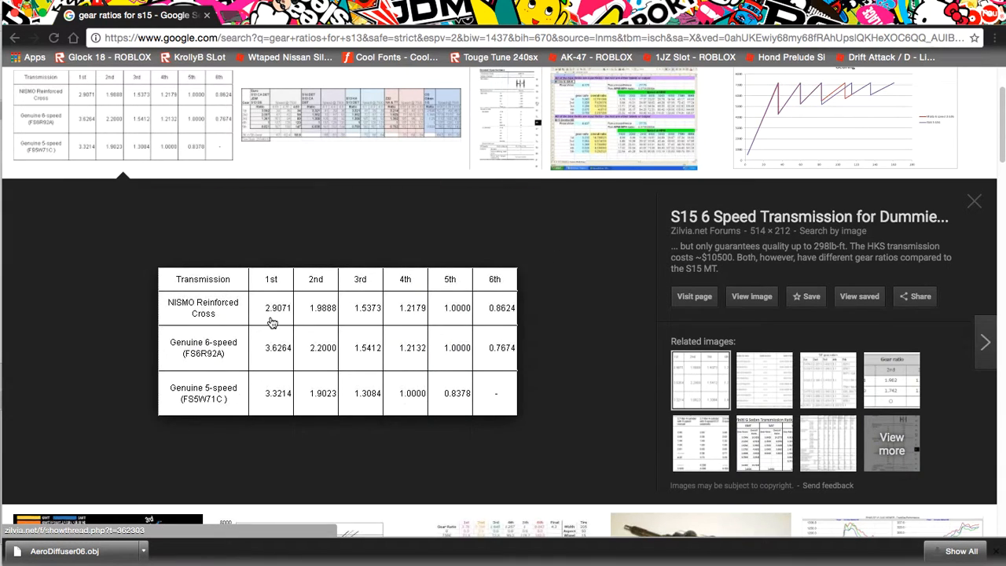
Step: Return to Roblox Studio and set the first gear ratio in Tune.Ratios to 2.9071
{"action": "left_click", "coordinate": [235, 560]}
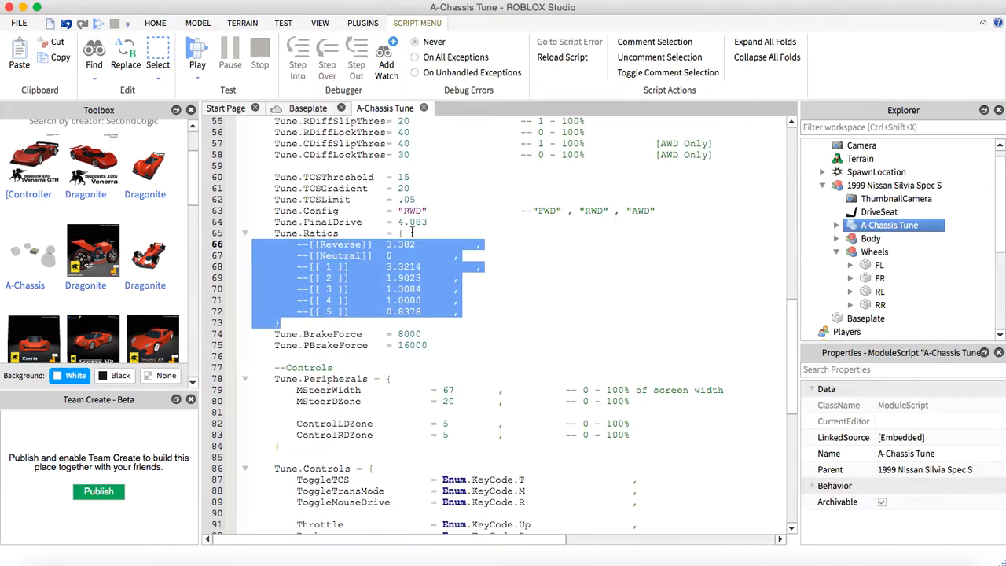
{"action": "left_click", "coordinate": [431, 264]}
{"action": "left_click_drag", "start_coordinate": [430, 264], "coordinate": [385, 257]}
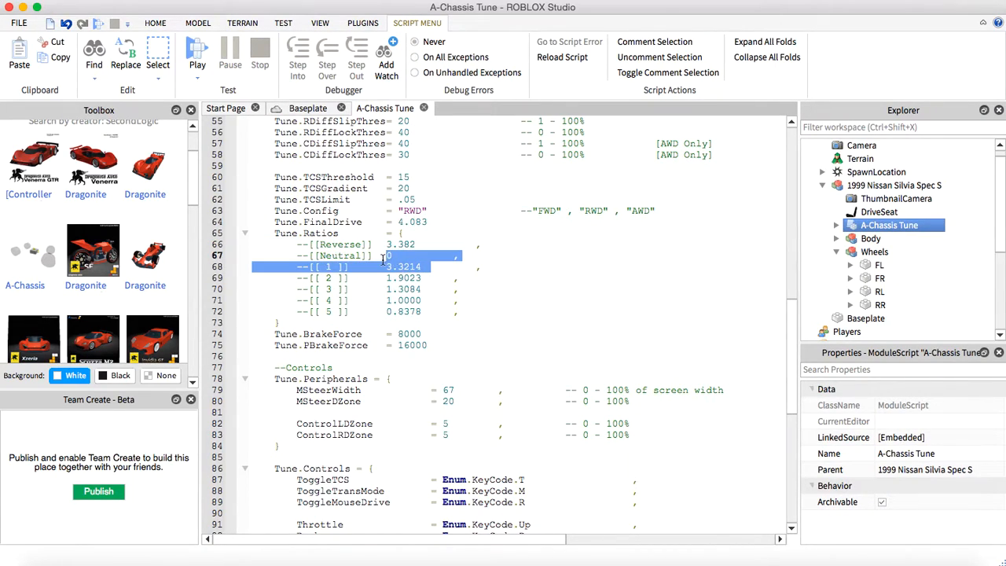
{"action": "left_click", "coordinate": [385, 258]}
{"action": "key", "text": "Down"}
{"action": "key", "text": "Delete"}
{"action": "type", "text": "2"}
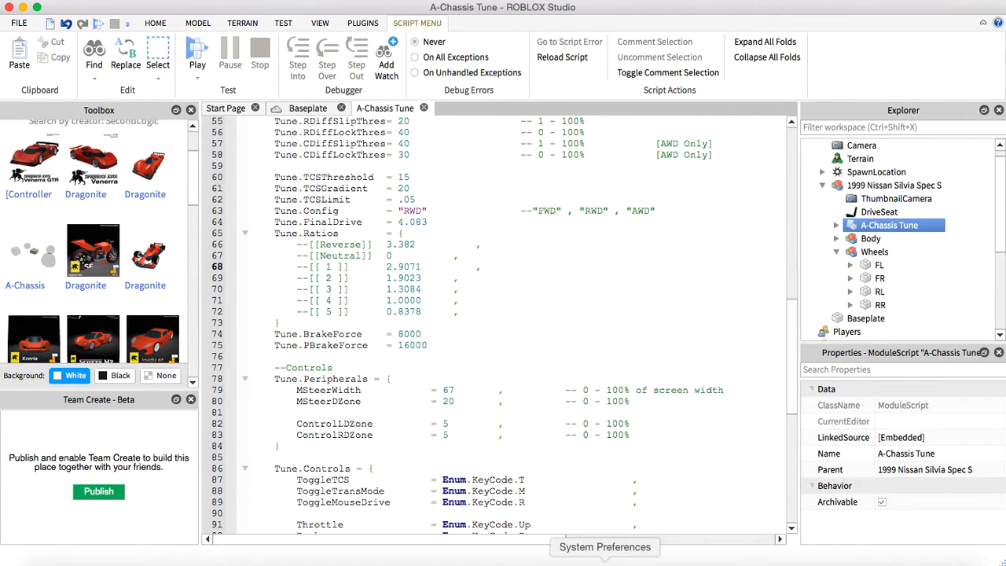
Step: Check the NISMO Reinforced Cross row in Chrome's ratio table and set the second gear ratio in Tune.Ratios to 1.9888
{"action": "left_click", "coordinate": [568, 561]}
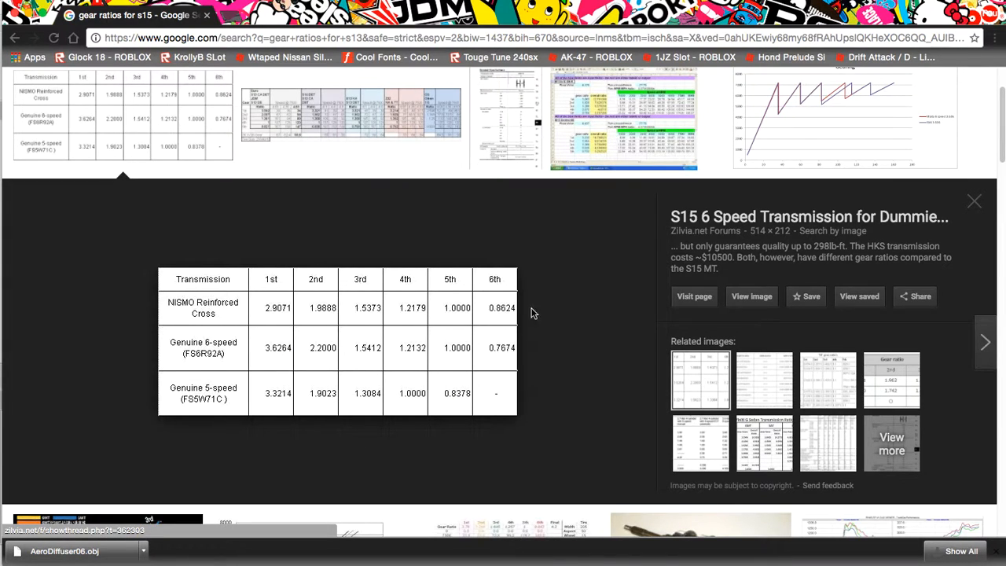
{"action": "left_click", "coordinate": [281, 559]}
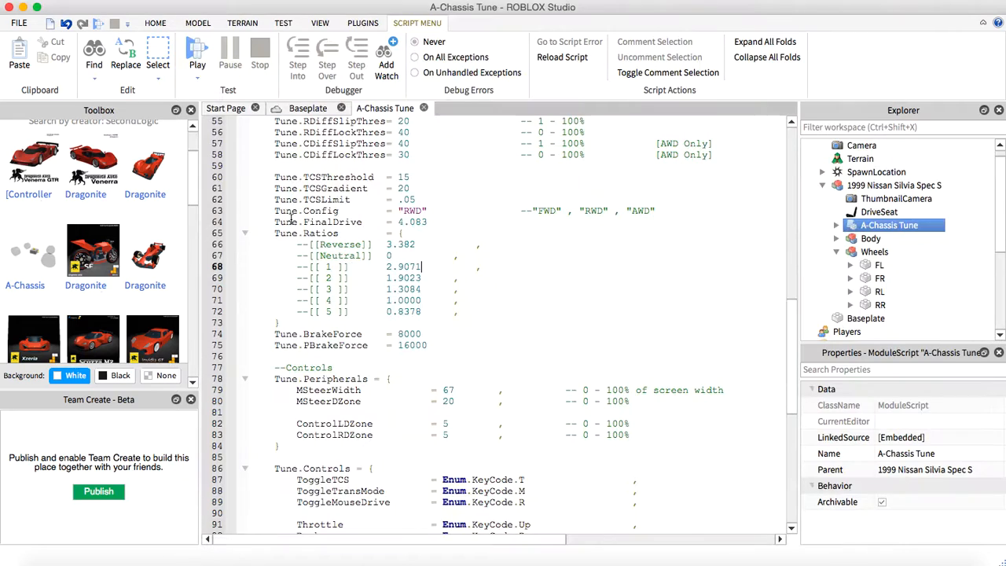
{"action": "left_click", "coordinate": [425, 278]}
{"action": "left_click", "coordinate": [568, 560]}
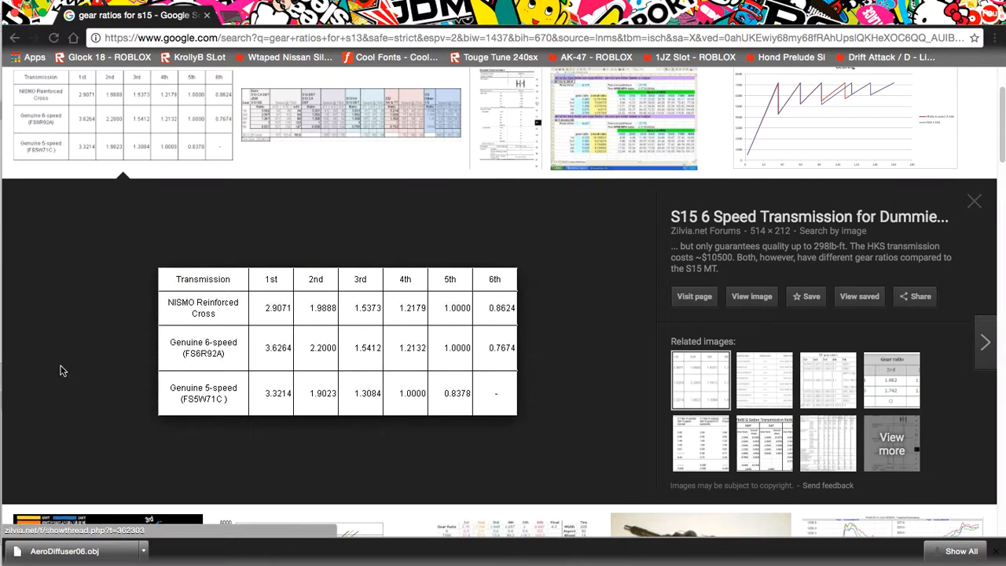
{"action": "left_click", "coordinate": [198, 560]}
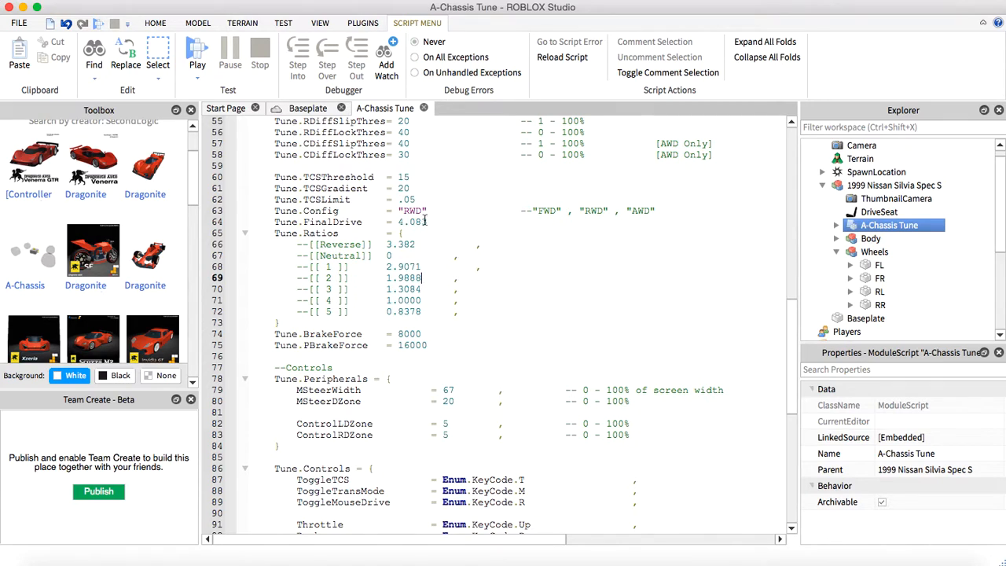
Step: Close the A-Chassis Tune script and start a playtest of the Baseplate place
{"action": "left_click", "coordinate": [424, 108]}
{"action": "left_click", "coordinate": [434, 425]}
{"action": "key", "text": "s"}
{"action": "right_click_drag", "start_coordinate": [434, 424], "coordinate": [434, 424]}
{"action": "key", "text": "w"}
{"action": "left_click", "coordinate": [99, 23]}
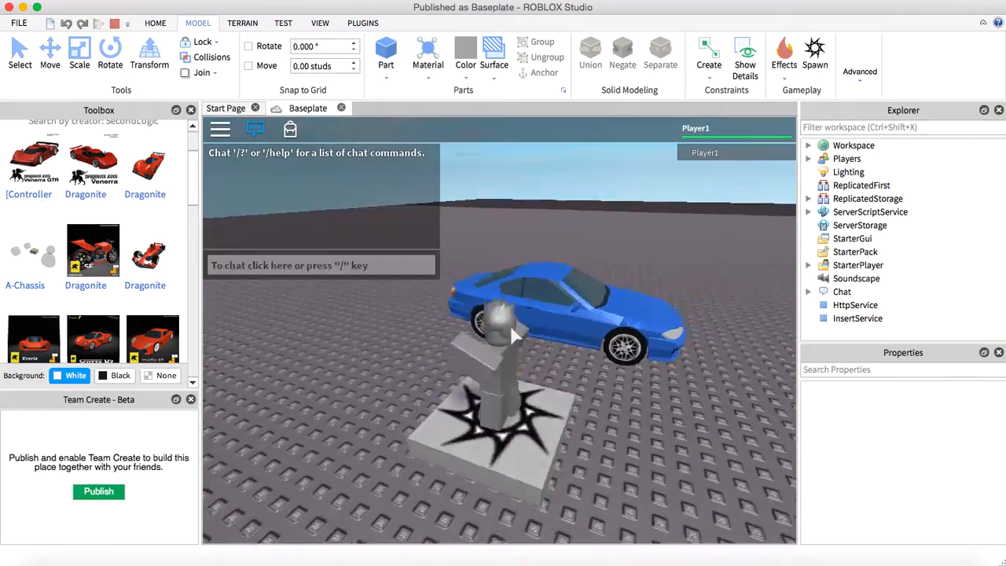
Step: Walk and jump the character into the blue car's driver's seat and view the car from behind
{"action": "key", "text": "w"}
{"action": "key", "text": "space"}
{"action": "right_click_drag", "start_coordinate": [520, 339], "coordinate": [520, 340]}
{"action": "scroll", "coordinate": [520, 339], "scroll_direction": "down", "scroll_amount": 3}
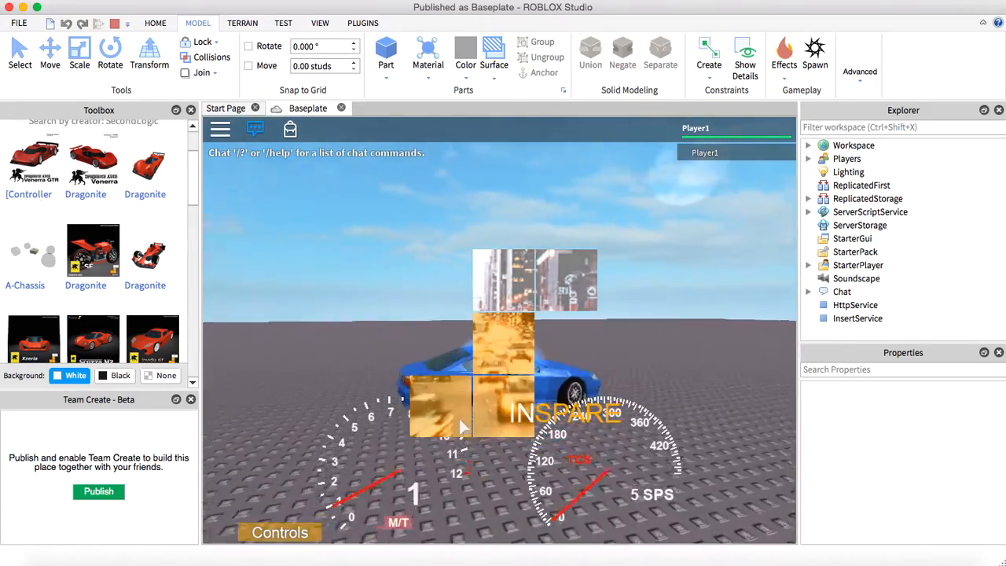
Step: Drive the car forward, shift up to second gear while steering right, and stop the playtest
{"action": "key", "text": "w"}
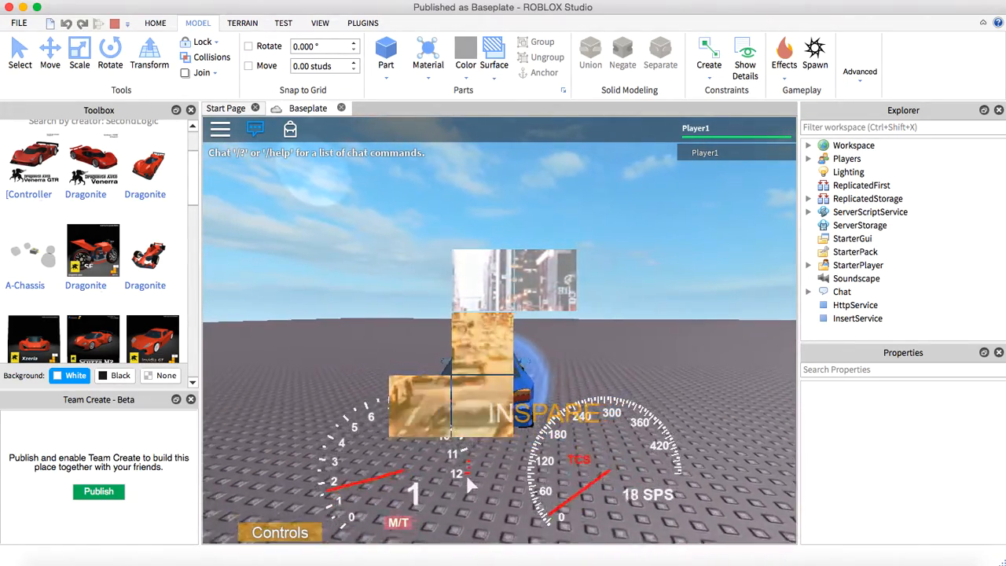
{"action": "key", "text": "d"}
{"action": "key", "text": "e"}
{"action": "key", "text": "d"}
{"action": "key", "text": "d"}
{"action": "key", "text": "s"}
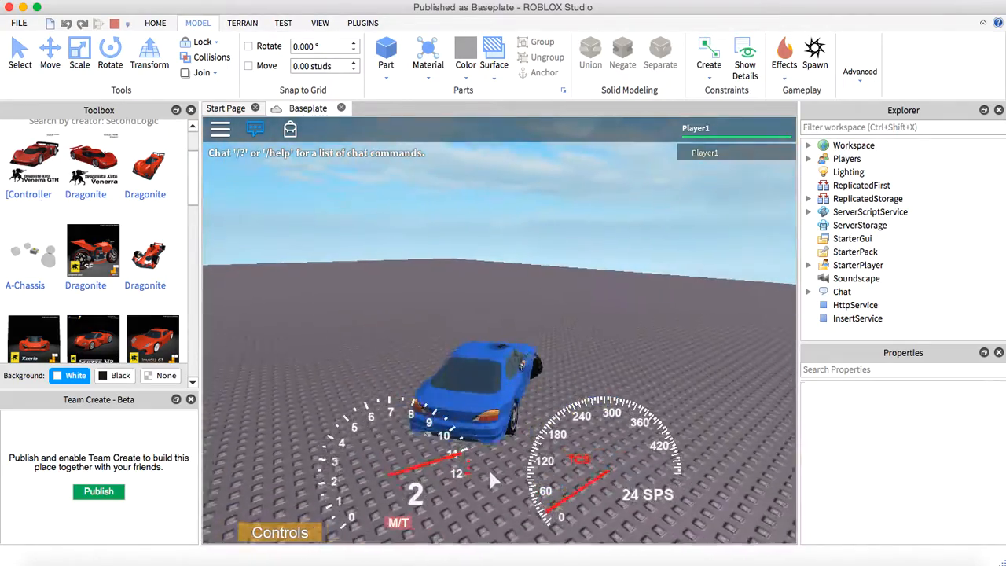
{"action": "left_click", "coordinate": [114, 22]}
{"action": "left_click", "coordinate": [503, 298]}
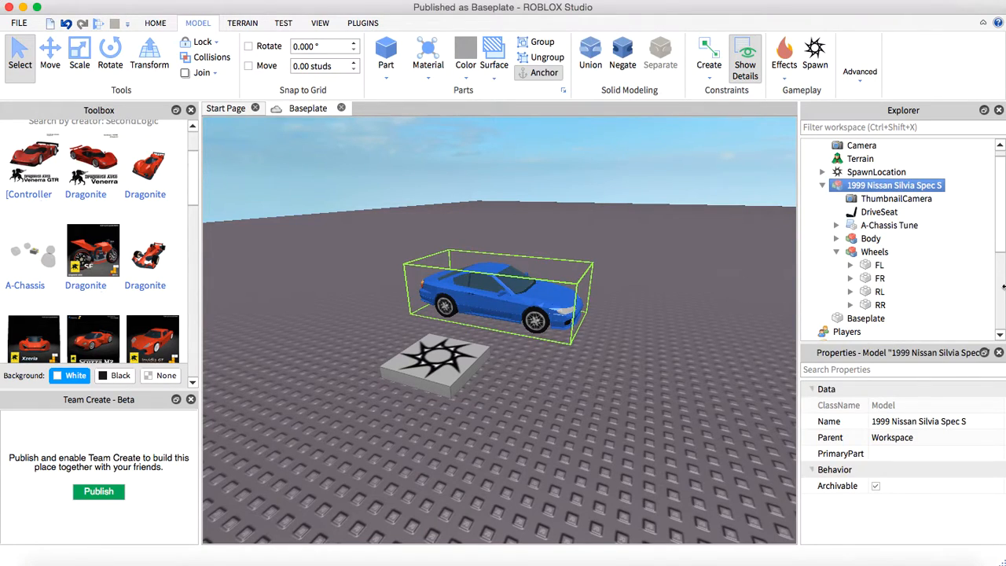
Step: Open the A-Chassis Tune script, review the Drivetrain, Tune.Ratios and Controls sections, and close it
{"action": "double_click", "coordinate": [905, 226]}
{"action": "scroll", "coordinate": [493, 403], "scroll_direction": "down", "scroll_amount": 15}
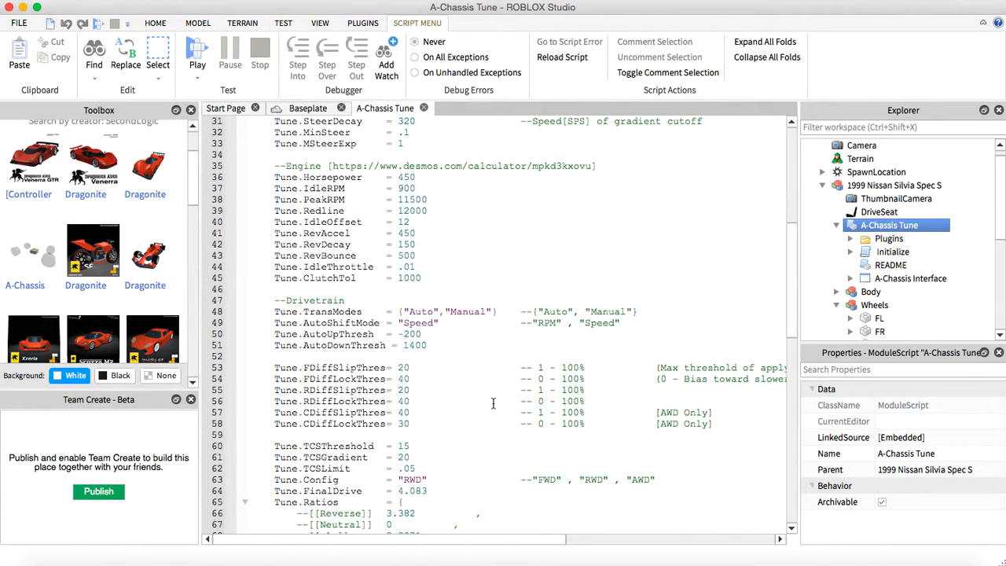
{"action": "scroll", "coordinate": [494, 404], "scroll_direction": "down", "scroll_amount": 9}
{"action": "scroll", "coordinate": [430, 412], "scroll_direction": "up", "scroll_amount": 5}
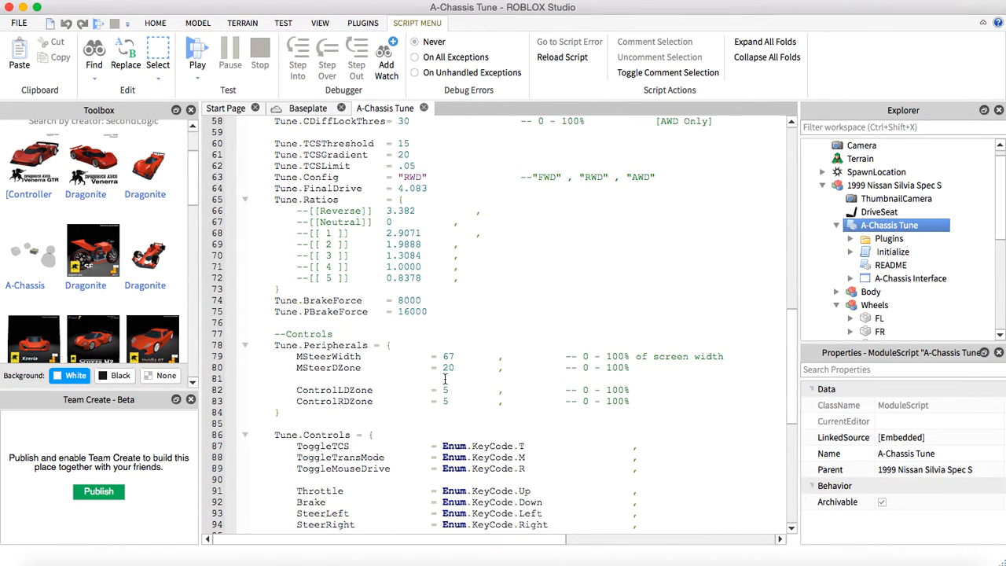
{"action": "scroll", "coordinate": [443, 191], "scroll_direction": "up", "scroll_amount": 1}
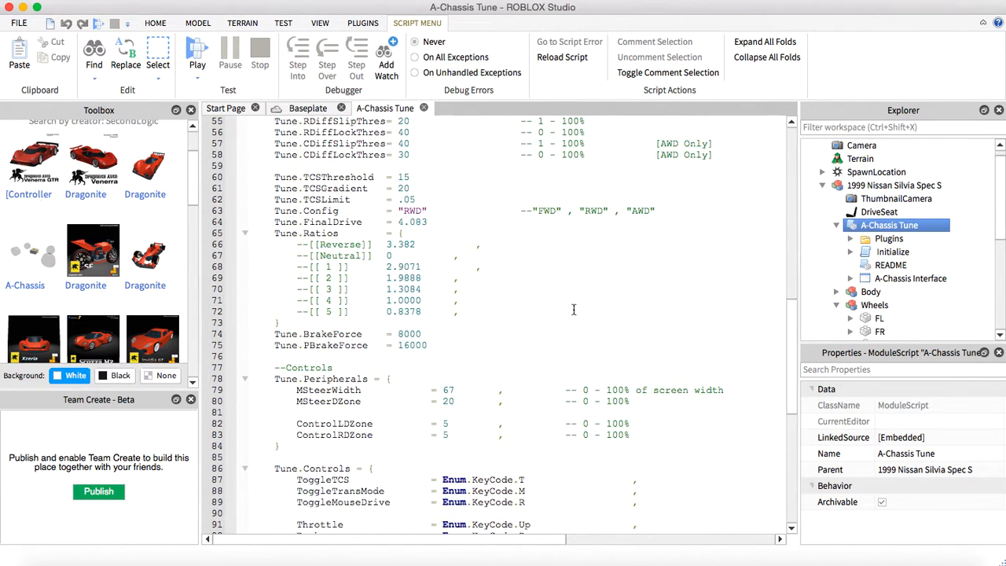
{"action": "scroll", "coordinate": [497, 314], "scroll_direction": "up", "scroll_amount": 1}
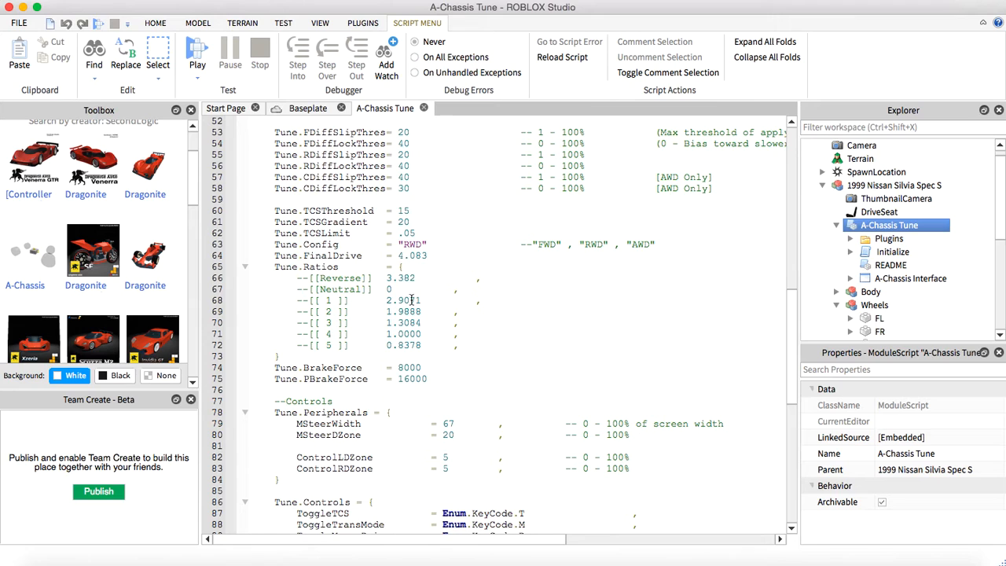
{"action": "left_click", "coordinate": [423, 107]}
Step: Examine the car's front wheel up close in the Baseplate view
{"action": "left_click", "coordinate": [587, 367]}
{"action": "scroll", "coordinate": [586, 367], "scroll_direction": "up", "scroll_amount": 10}
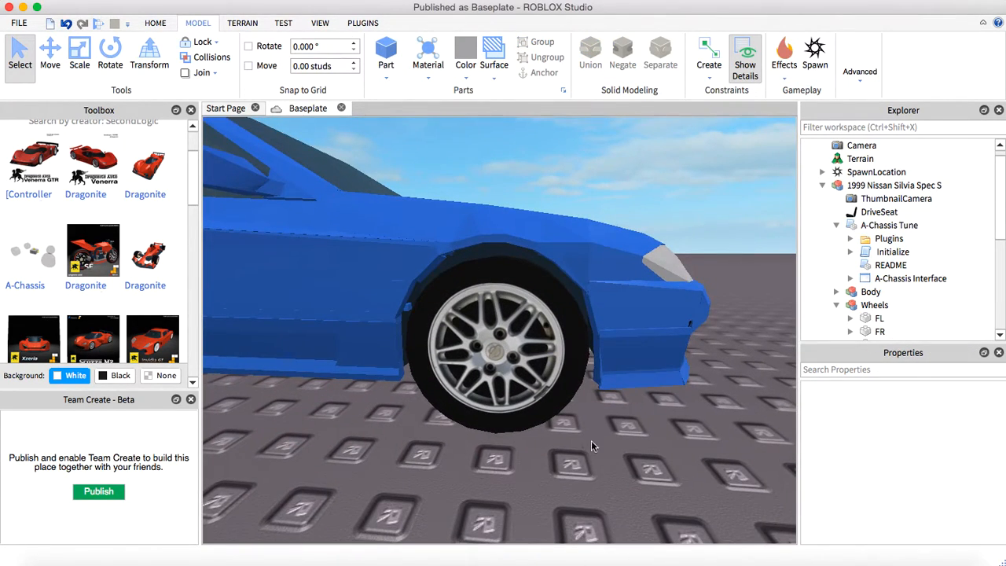
{"action": "scroll", "coordinate": [600, 491], "scroll_direction": "down", "scroll_amount": 10}
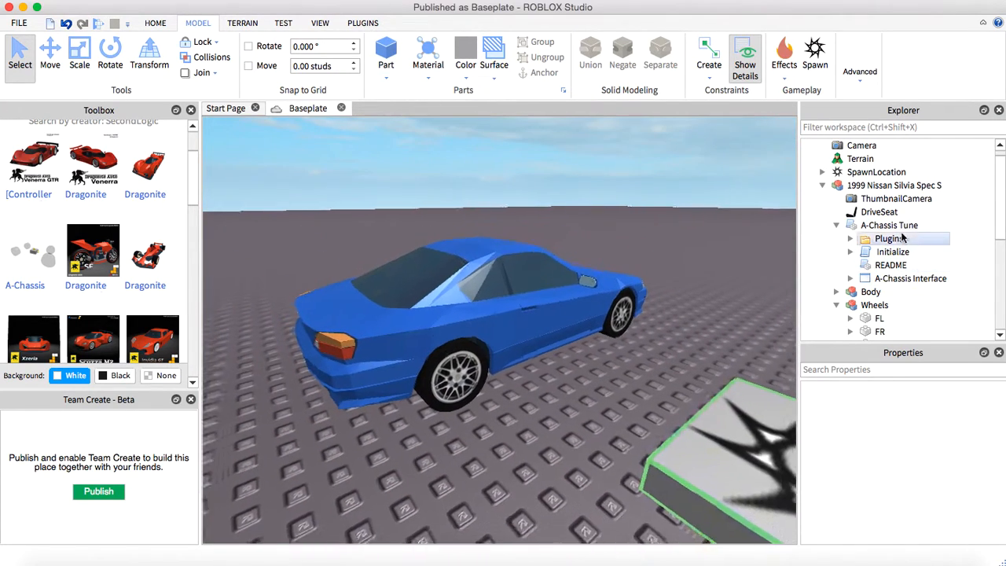
Step: Reopen the A-Chassis Tune script to look over its wheel alignment, gyro and steering values, and close it
{"action": "double_click", "coordinate": [895, 224]}
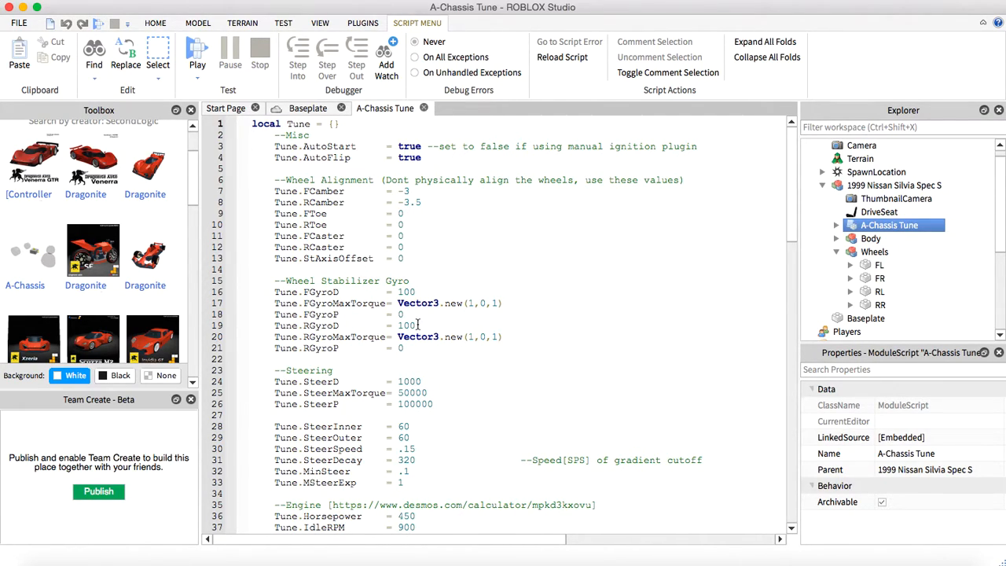
{"action": "scroll", "coordinate": [419, 324], "scroll_direction": "down", "scroll_amount": 6}
{"action": "left_click", "coordinate": [424, 108]}
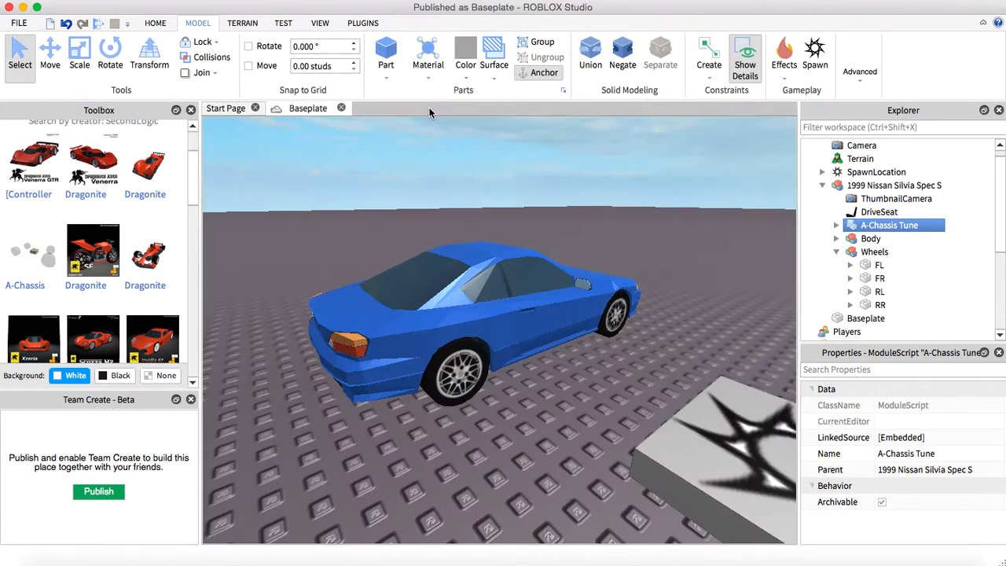
Step: Delete the three Seat parts from the Body model of the 1999 Nissan Silvia Spec S
{"action": "left_click", "coordinate": [876, 264]}
{"action": "left_click", "coordinate": [869, 238]}
{"action": "left_click", "coordinate": [853, 253]}
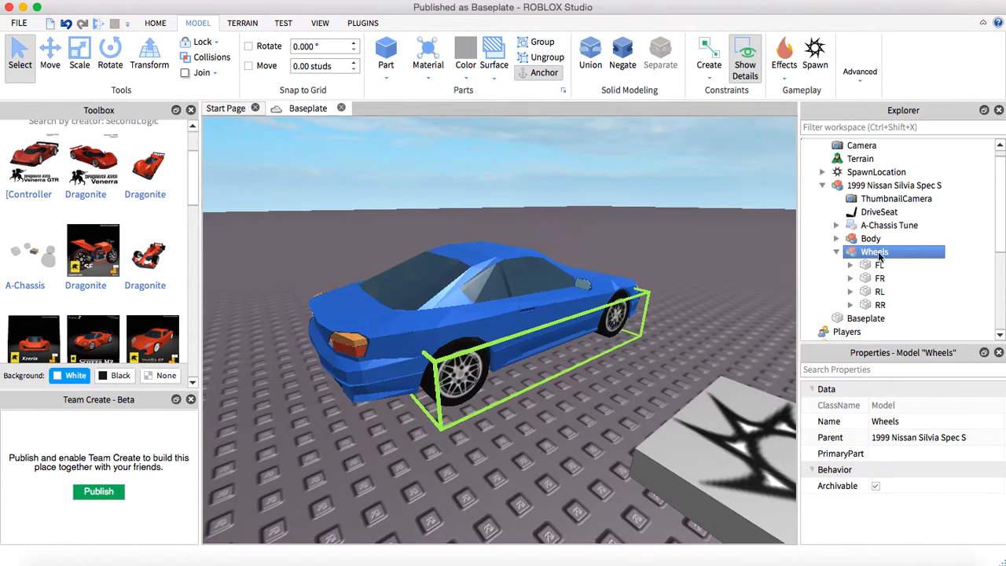
{"action": "left_click", "coordinate": [853, 240]}
{"action": "left_click", "coordinate": [837, 239]}
{"action": "left_click", "coordinate": [837, 239]}
{"action": "left_click", "coordinate": [837, 239]}
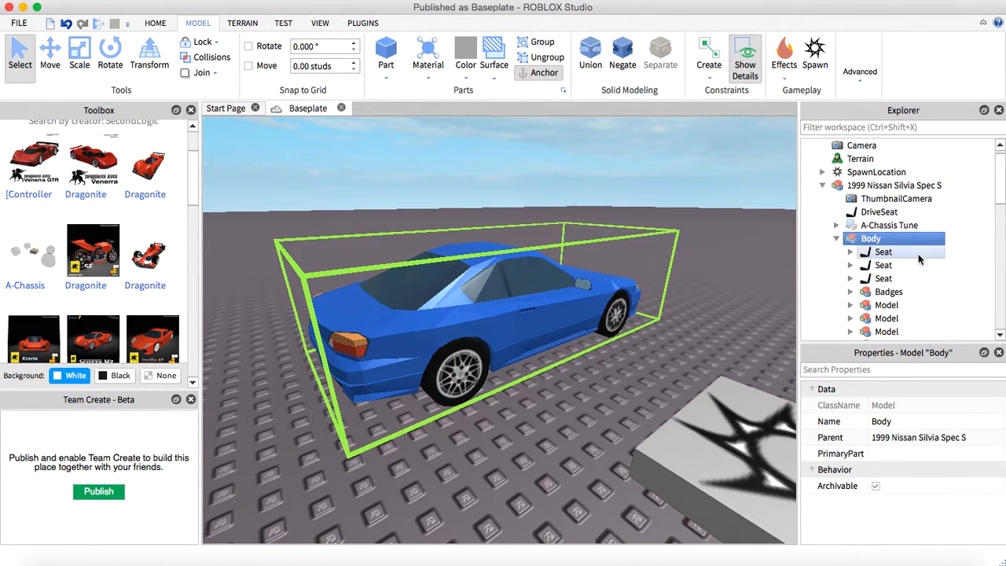
{"action": "double_click", "coordinate": [918, 253]}
{"action": "left_click", "coordinate": [850, 252]}
{"action": "left_click_drag", "start_coordinate": [928, 279], "coordinate": [930, 252]}
{"action": "key", "text": "Delete"}
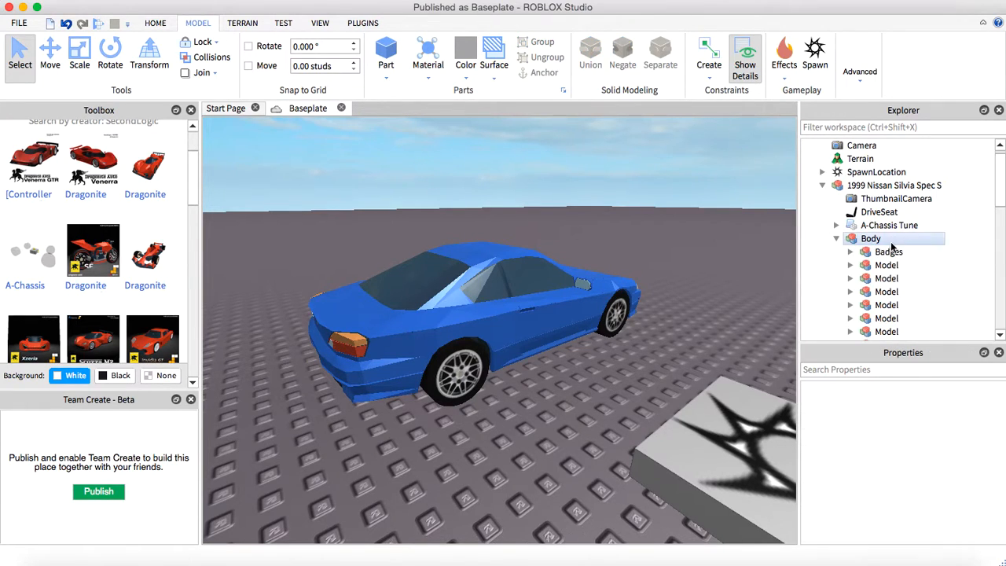
{"action": "left_click", "coordinate": [837, 238]}
Step: Select the FL and FR parts in the Wheels model and inspect the front wheel up close
{"action": "left_click", "coordinate": [873, 253]}
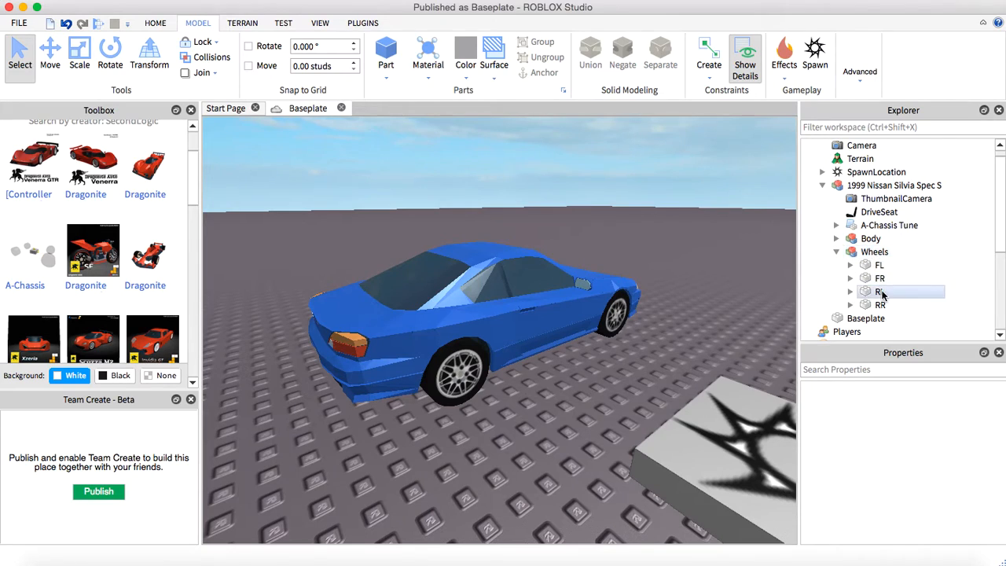
{"action": "left_click", "coordinate": [879, 265]}
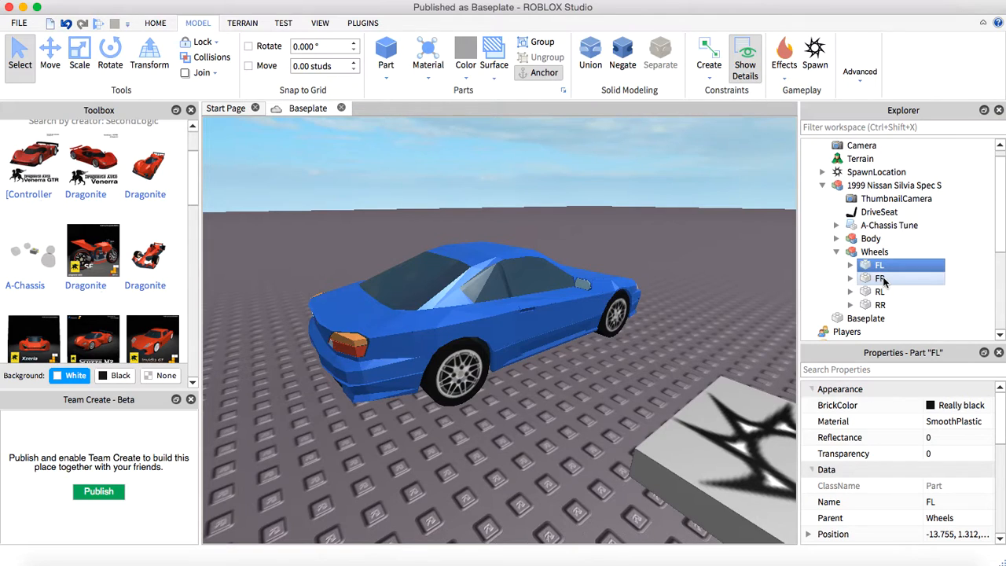
{"action": "left_click", "coordinate": [880, 279], "text": "shift"}
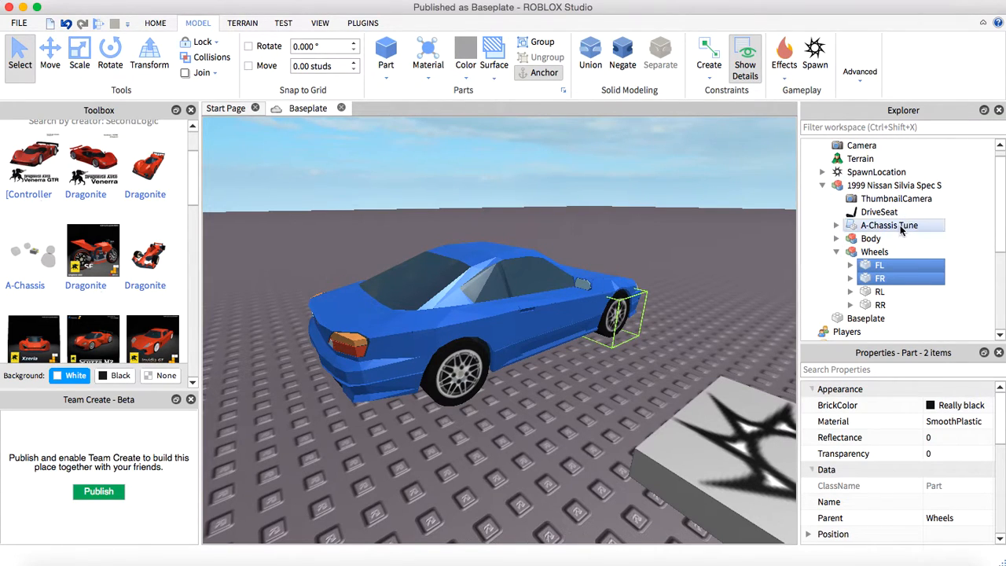
{"action": "right_click_drag", "start_coordinate": [562, 319], "coordinate": [562, 319]}
{"action": "scroll", "coordinate": [562, 319], "scroll_direction": "up", "scroll_amount": 5}
{"action": "scroll", "coordinate": [562, 319], "scroll_direction": "up", "scroll_amount": 3}
{"action": "scroll", "coordinate": [562, 319], "scroll_direction": "up", "scroll_amount": 4}
{"action": "scroll", "coordinate": [562, 319], "scroll_direction": "down", "scroll_amount": 3}
{"action": "scroll", "coordinate": [562, 319], "scroll_direction": "up", "scroll_amount": 2}
{"action": "key", "text": "f"}
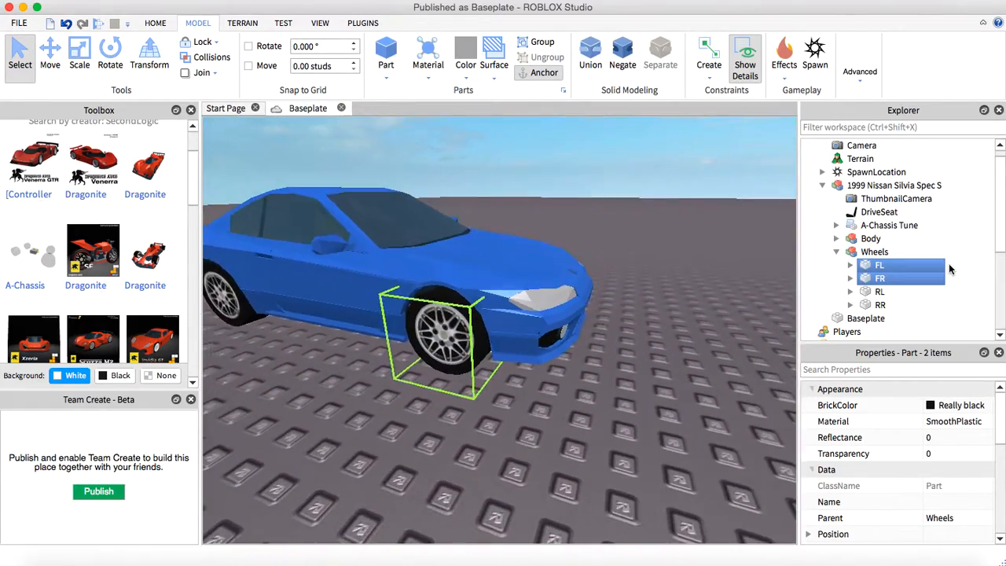
{"action": "scroll", "coordinate": [510, 411], "scroll_direction": "up", "scroll_amount": 5}
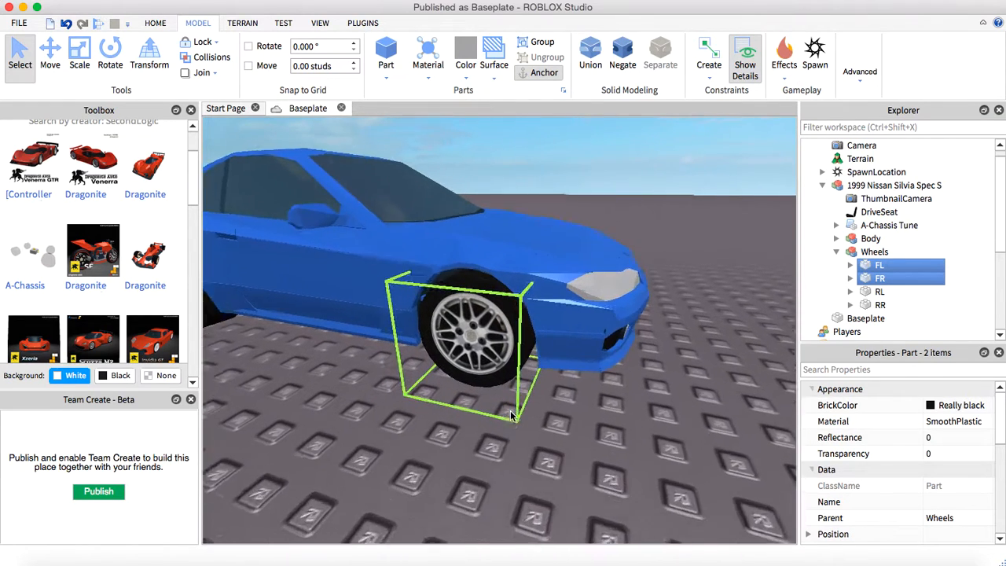
{"action": "scroll", "coordinate": [510, 410], "scroll_direction": "down", "scroll_amount": 5}
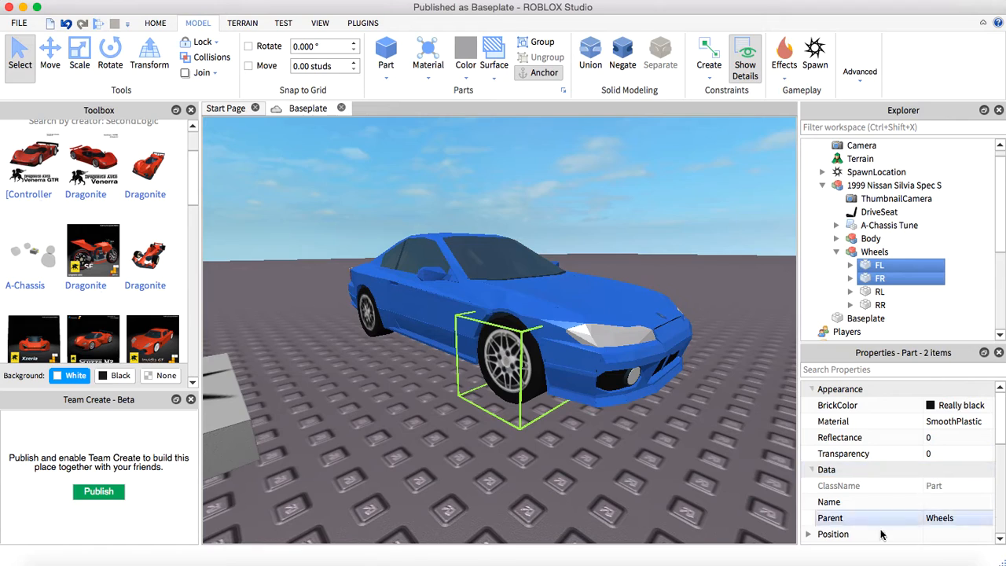
Step: Expand CustomPhysicalProperties for the FL and FR wheels and set Density to 1.25
{"action": "scroll", "coordinate": [872, 518], "scroll_direction": "down", "scroll_amount": 4}
{"action": "scroll", "coordinate": [872, 527], "scroll_direction": "down", "scroll_amount": 3}
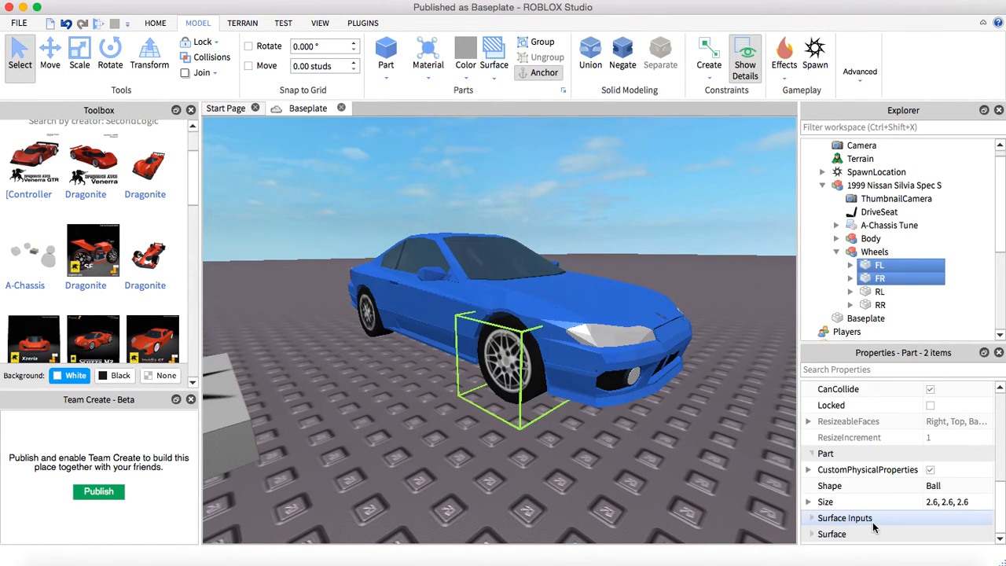
{"action": "left_click", "coordinate": [809, 470]}
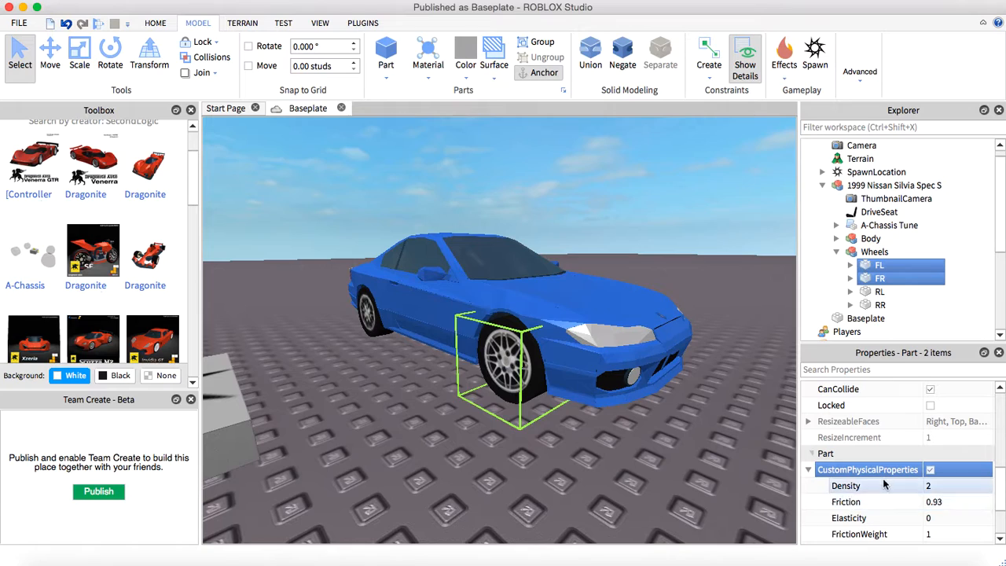
{"action": "scroll", "coordinate": [872, 479], "scroll_direction": "down", "scroll_amount": 2}
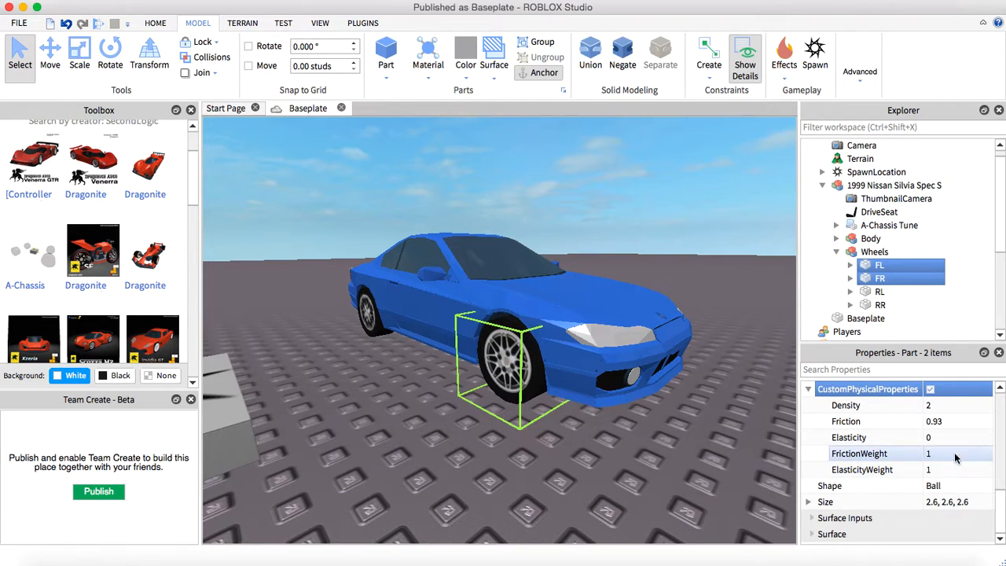
{"action": "left_click", "coordinate": [953, 408]}
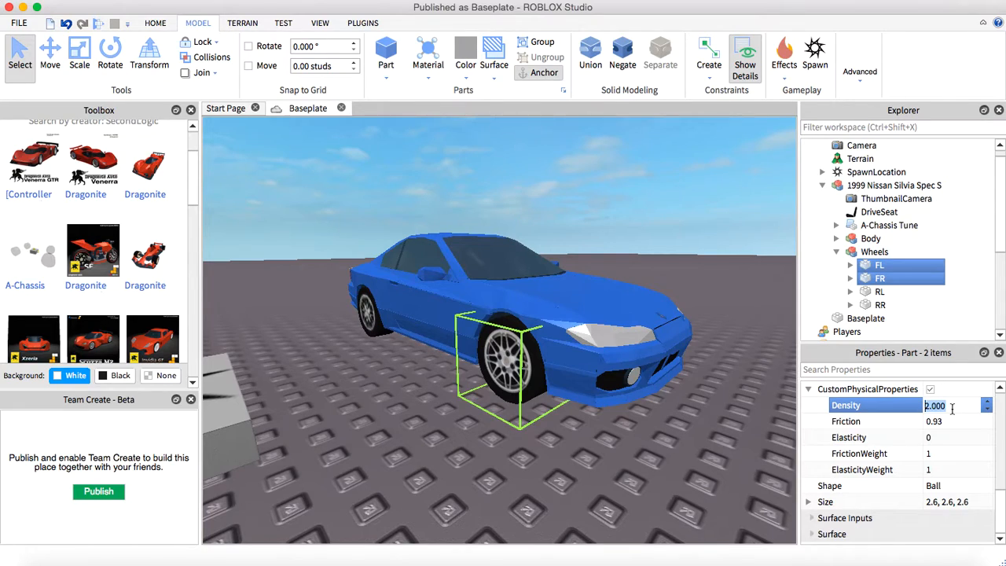
{"action": "type", "text": "0.12"}
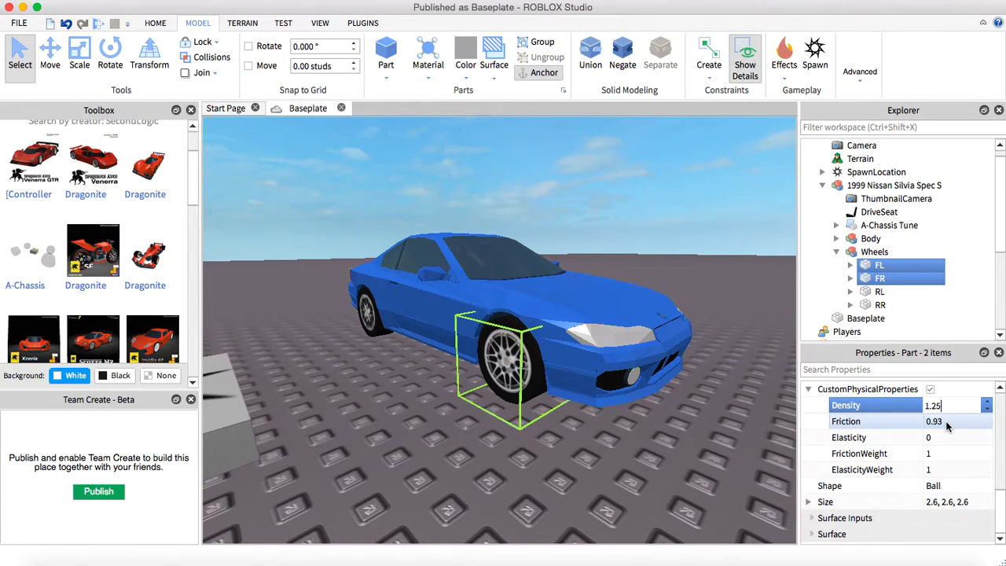
Step: Set the Friction of the FL and FR wheels to 1.15
{"action": "left_click", "coordinate": [946, 421]}
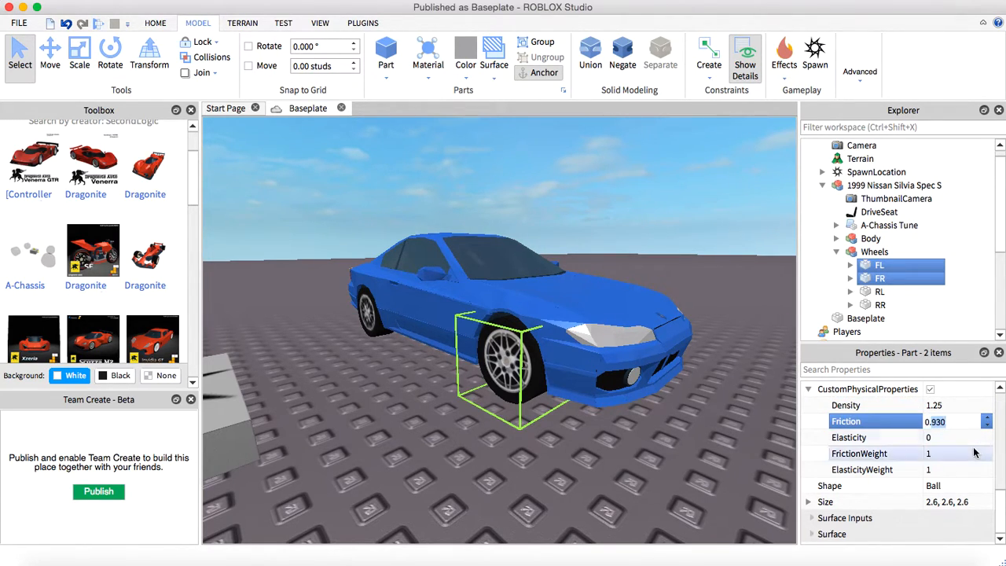
{"action": "type", "text": "1"}
{"action": "key", "text": "Return"}
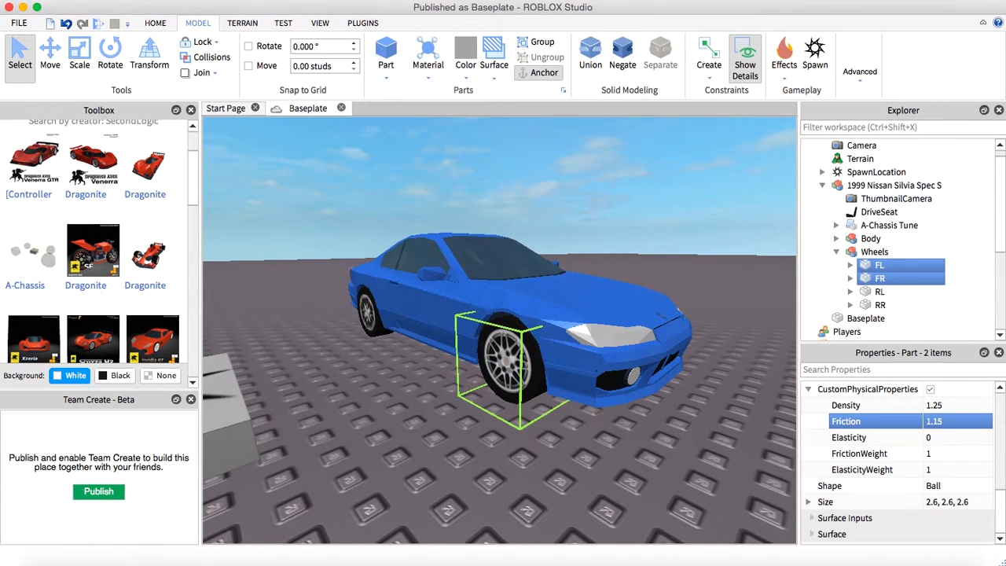
Step: Compare the custom physical properties of the RL and RR wheels with those of the FR wheel
{"action": "left_click", "coordinate": [906, 304]}
{"action": "left_click", "coordinate": [904, 291], "text": "shift"}
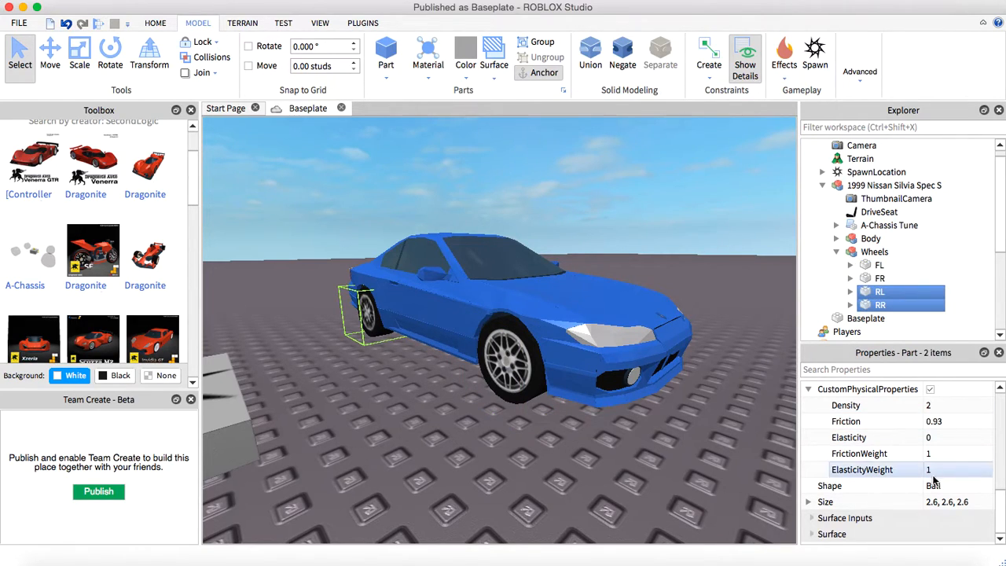
{"action": "left_click", "coordinate": [910, 279]}
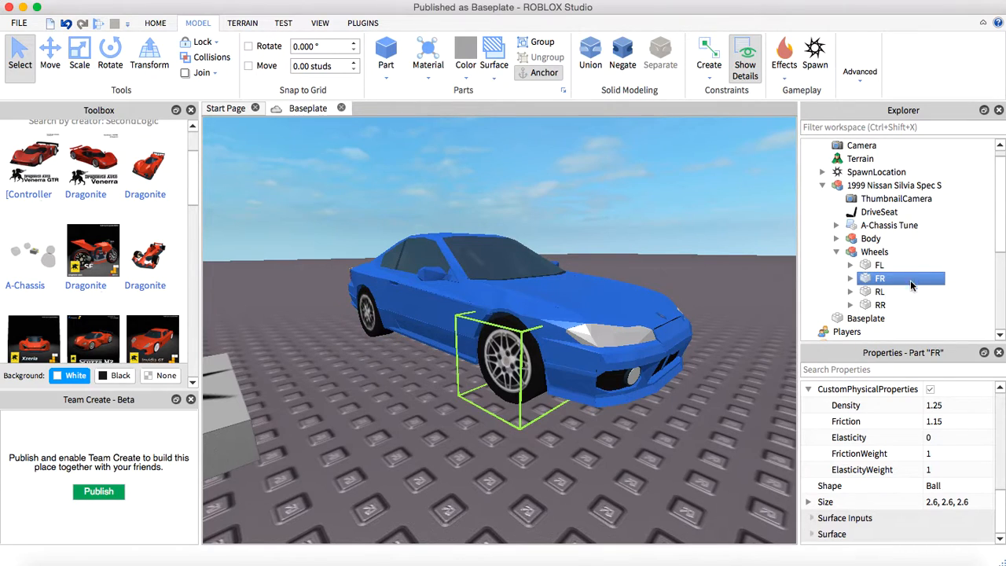
Step: Select the RL and RR wheels together and set their Density to 1.25
{"action": "double_click", "coordinate": [884, 305]}
{"action": "left_click", "coordinate": [876, 292], "text": "shift"}
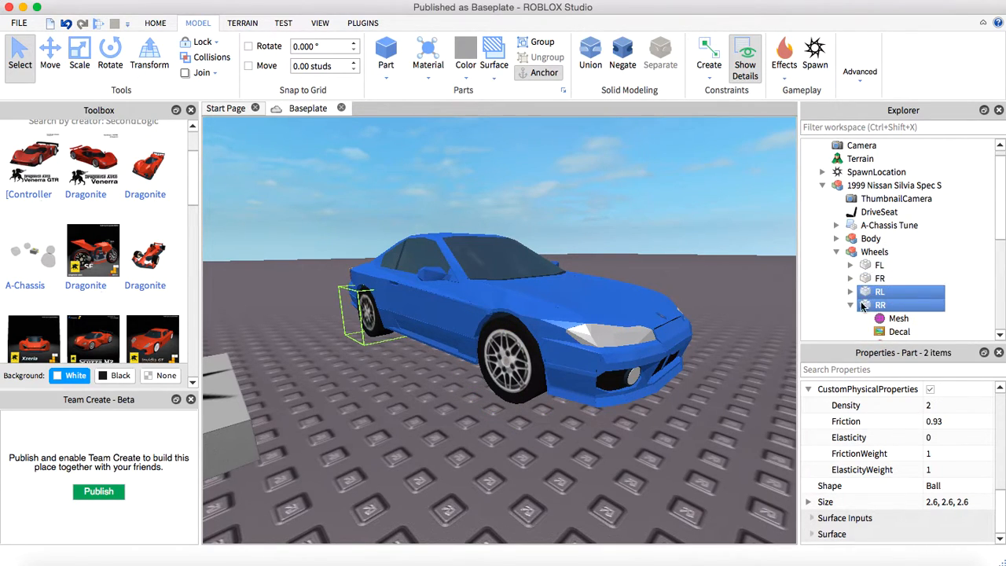
{"action": "left_click", "coordinate": [852, 305]}
{"action": "left_click", "coordinate": [952, 405]}
{"action": "type", "text": "2.125"}
{"action": "key", "text": "Return"}
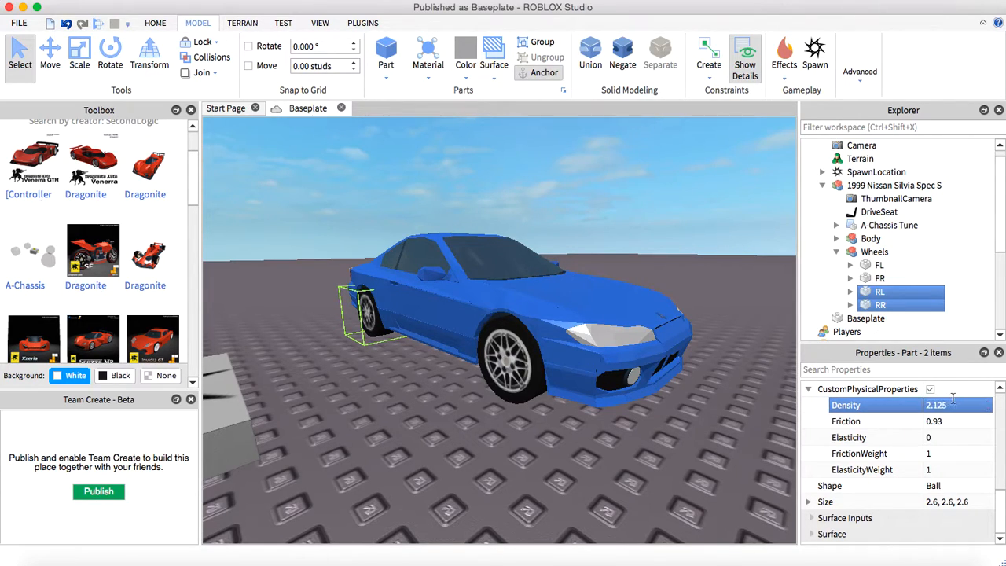
{"action": "left_click", "coordinate": [943, 404]}
{"action": "key", "text": "BackSpace"}
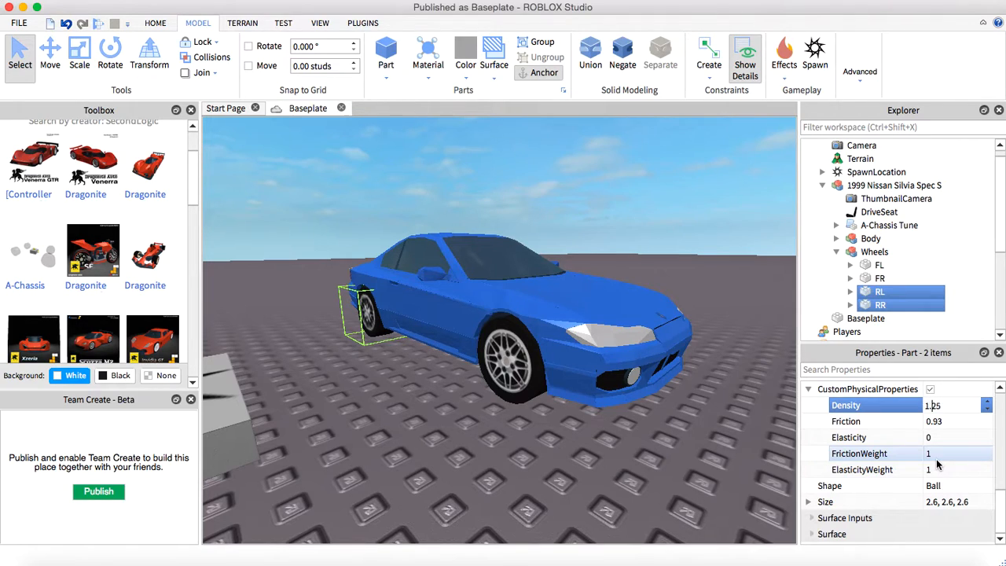
Step: Check the Friction of the rear wheels against that of the FR wheel
{"action": "left_click", "coordinate": [947, 426]}
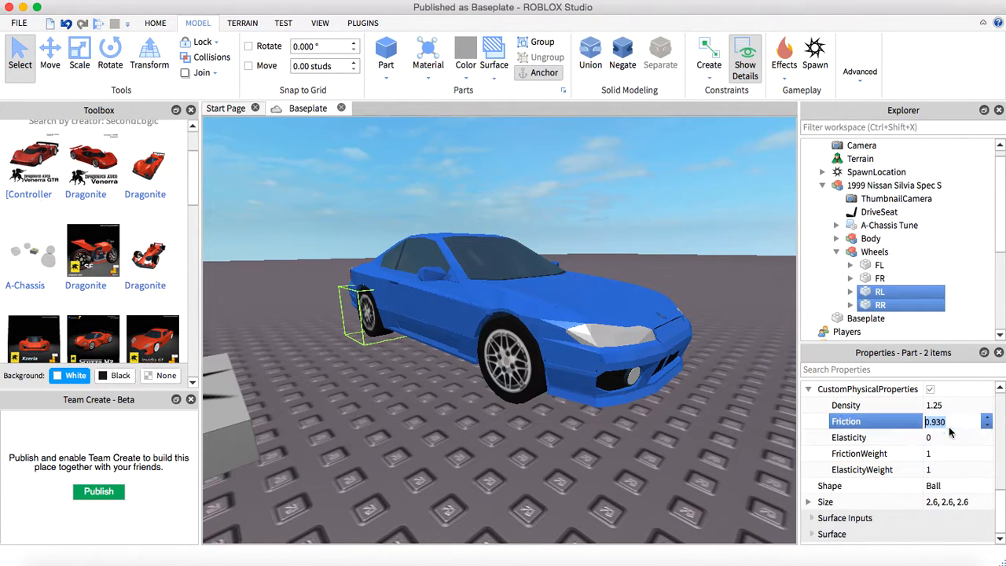
{"action": "left_click", "coordinate": [912, 279]}
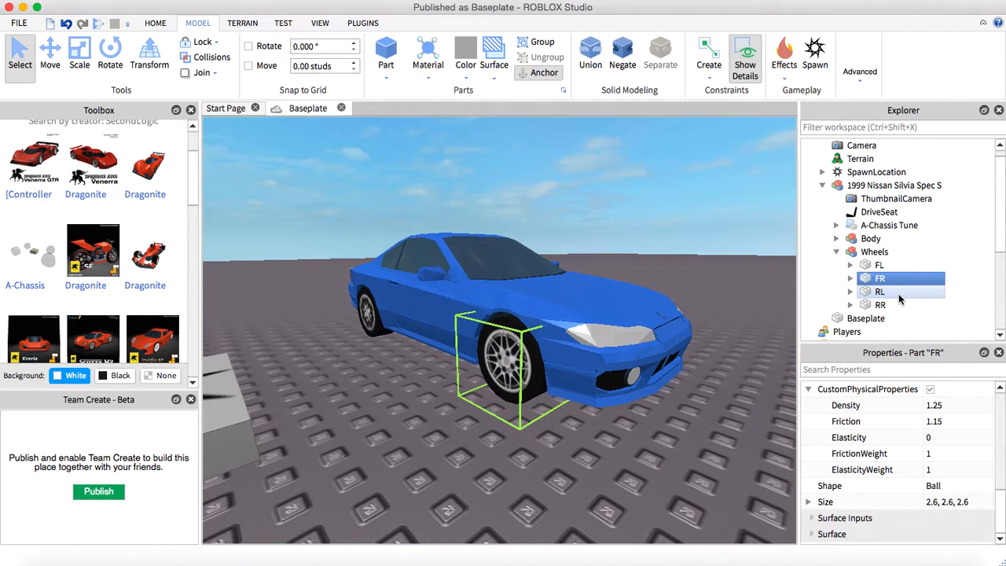
{"action": "left_click", "coordinate": [899, 293]}
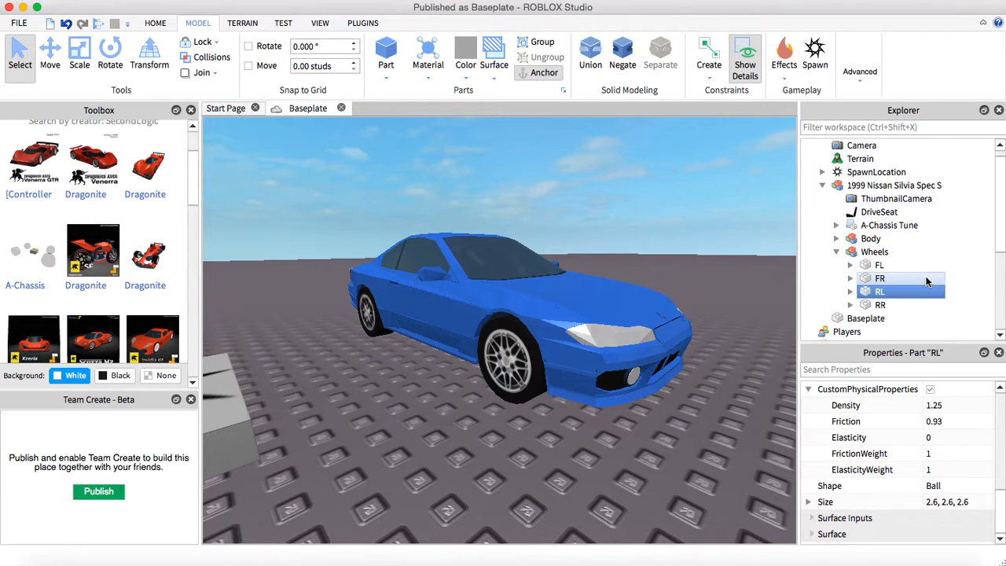
Step: Select the RL and RR wheels together, set their Friction to 1.2, and compare it with the FR wheel's
{"action": "left_click", "coordinate": [917, 279]}
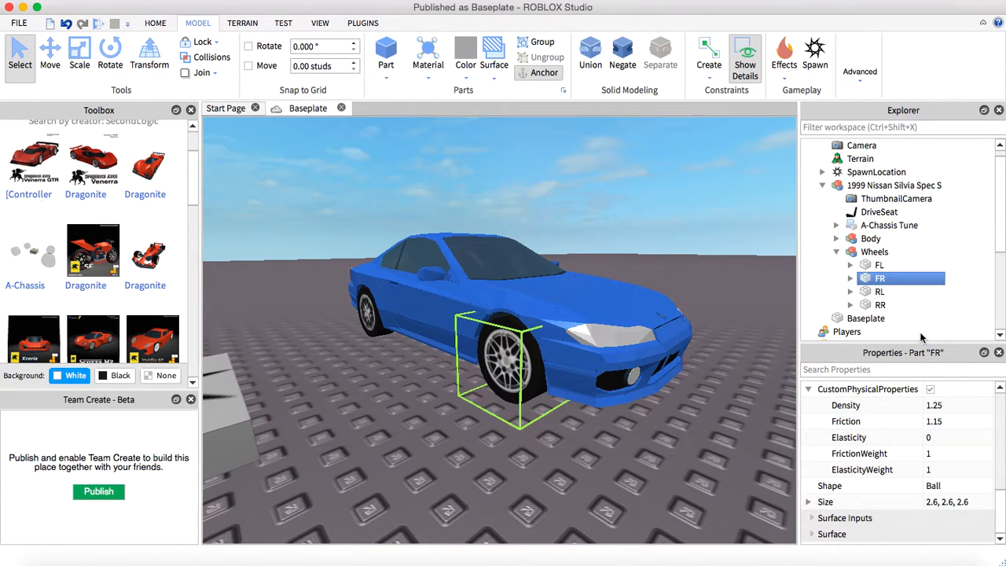
{"action": "left_click", "coordinate": [906, 291]}
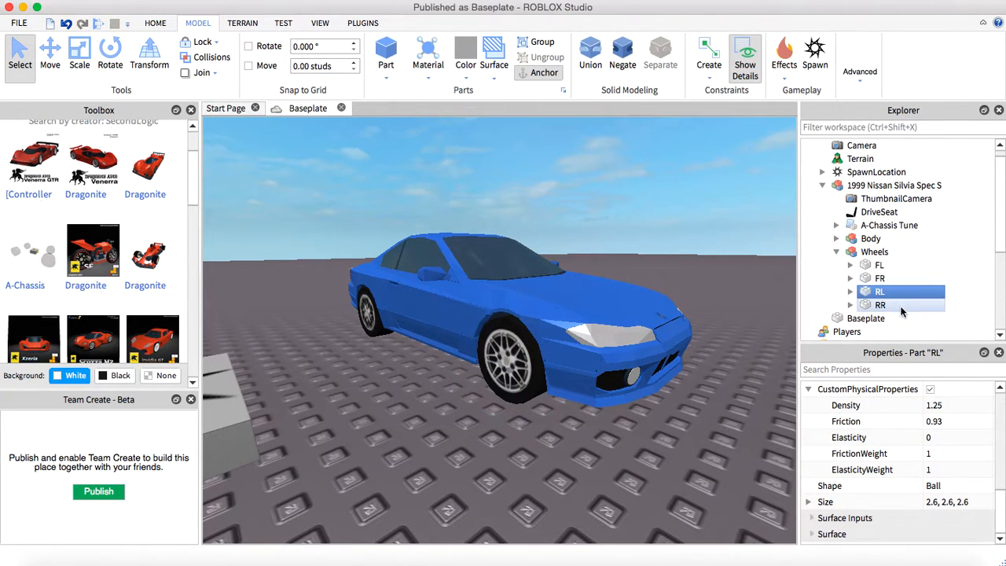
{"action": "left_click", "coordinate": [899, 305], "text": "shift"}
{"action": "left_click", "coordinate": [946, 422]}
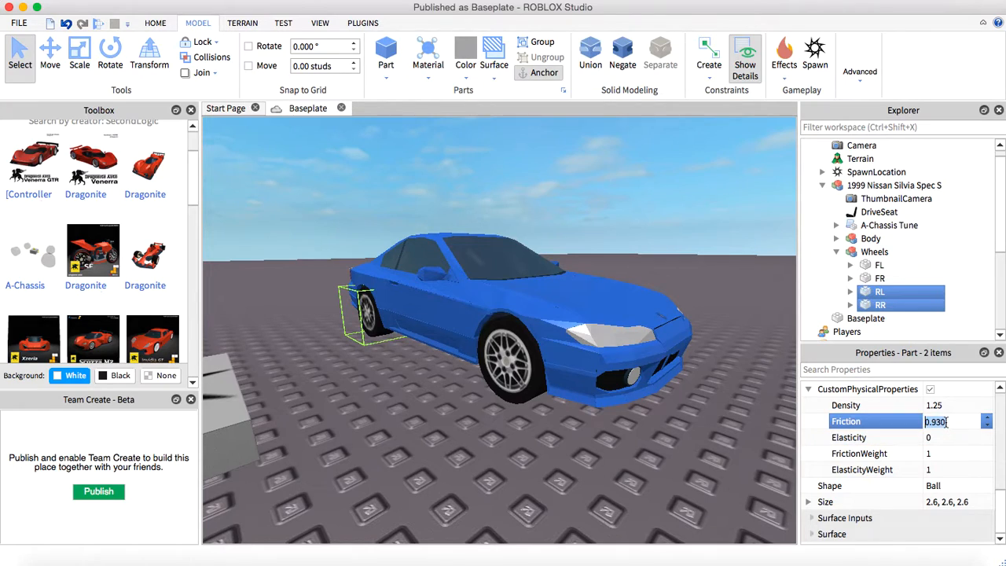
{"action": "type", "text": "1.2"}
{"action": "key", "text": "Return"}
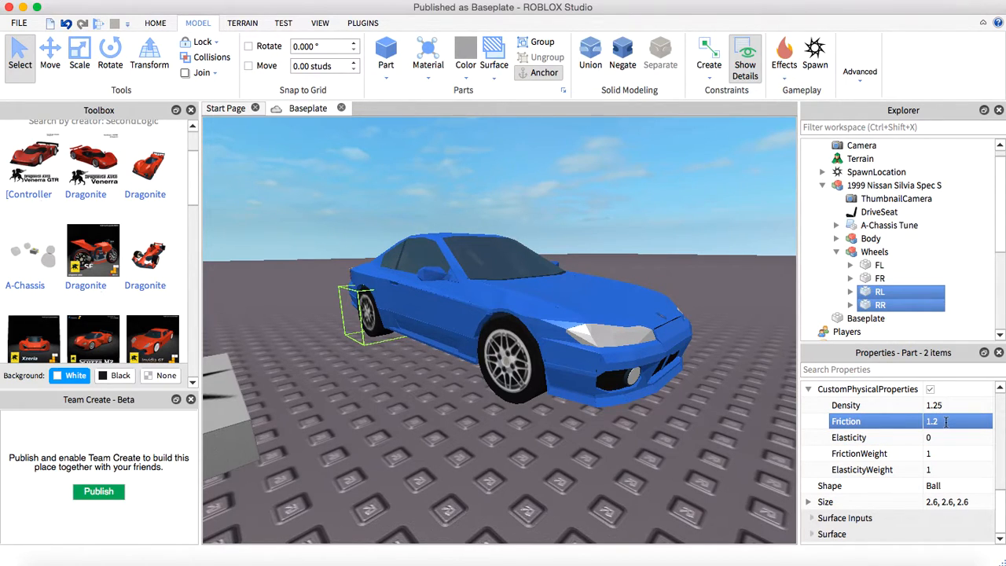
{"action": "left_click", "coordinate": [893, 280]}
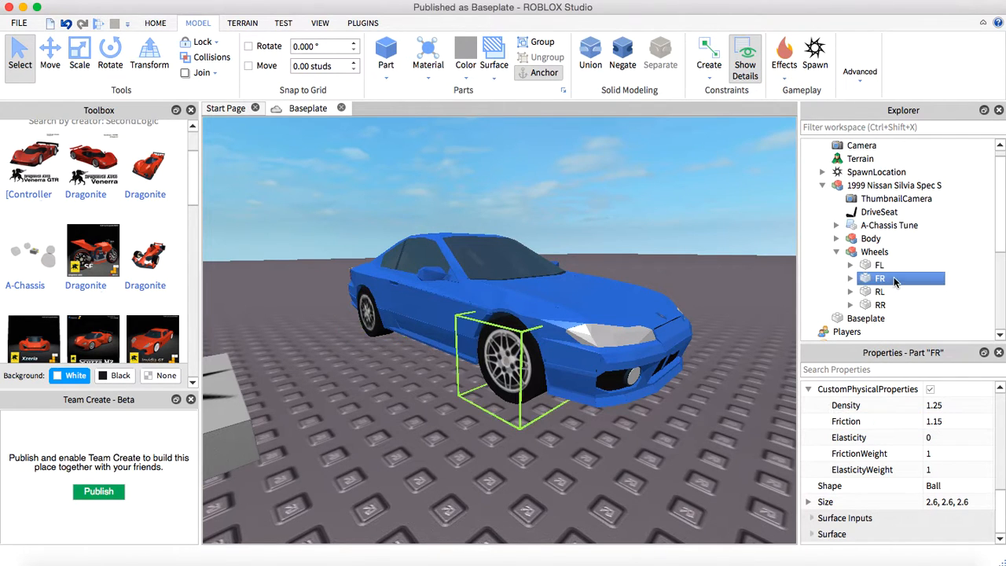
Step: Start a playtest and move the character into the car's driver's seat
{"action": "left_click", "coordinate": [737, 222]}
{"action": "key", "text": "w"}
{"action": "right_click_drag", "start_coordinate": [737, 222], "coordinate": [737, 229]}
{"action": "key", "text": "w"}
{"action": "key", "text": "s"}
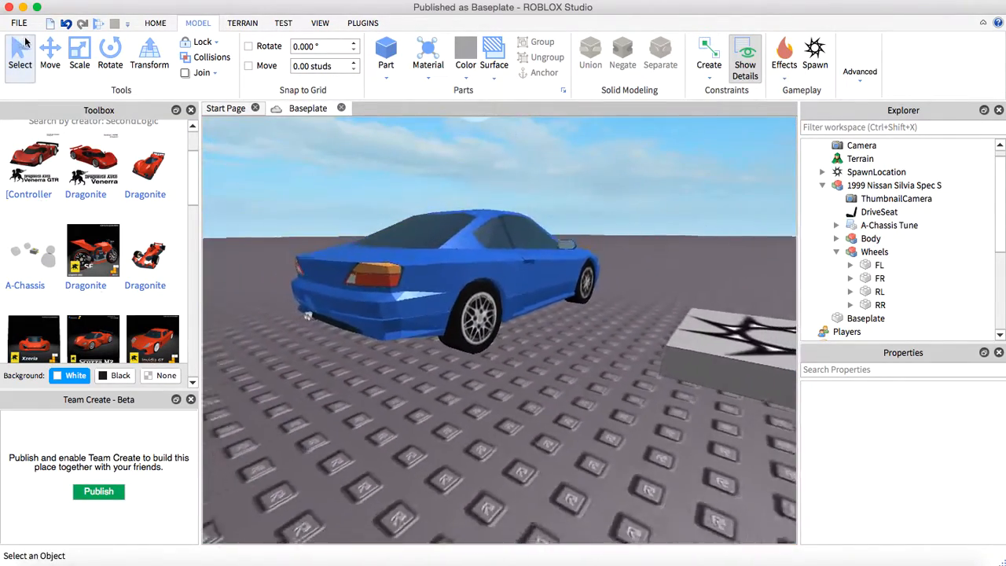
{"action": "key", "text": "F5"}
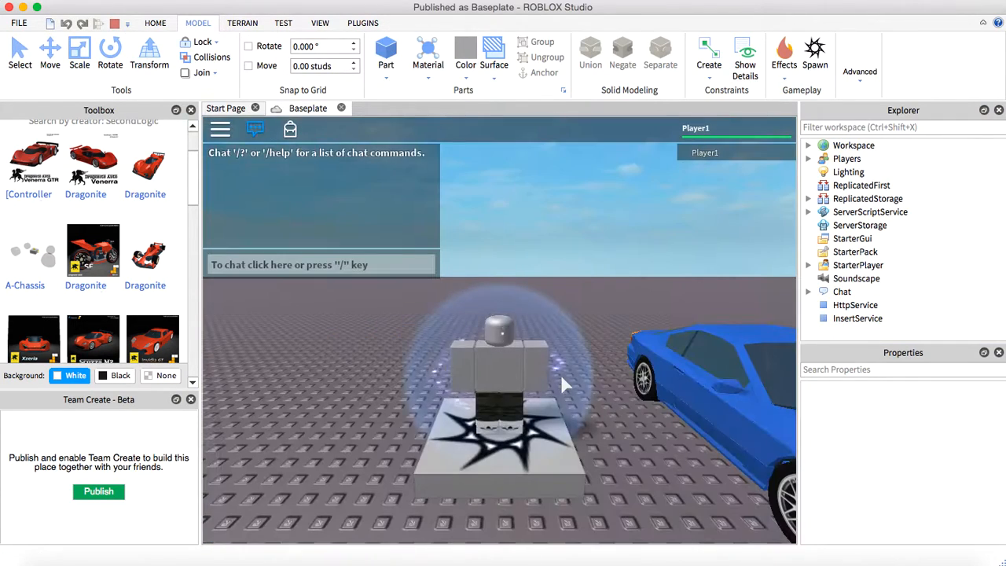
{"action": "key", "text": "d"}
{"action": "right_click_drag", "start_coordinate": [642, 335], "coordinate": [643, 335]}
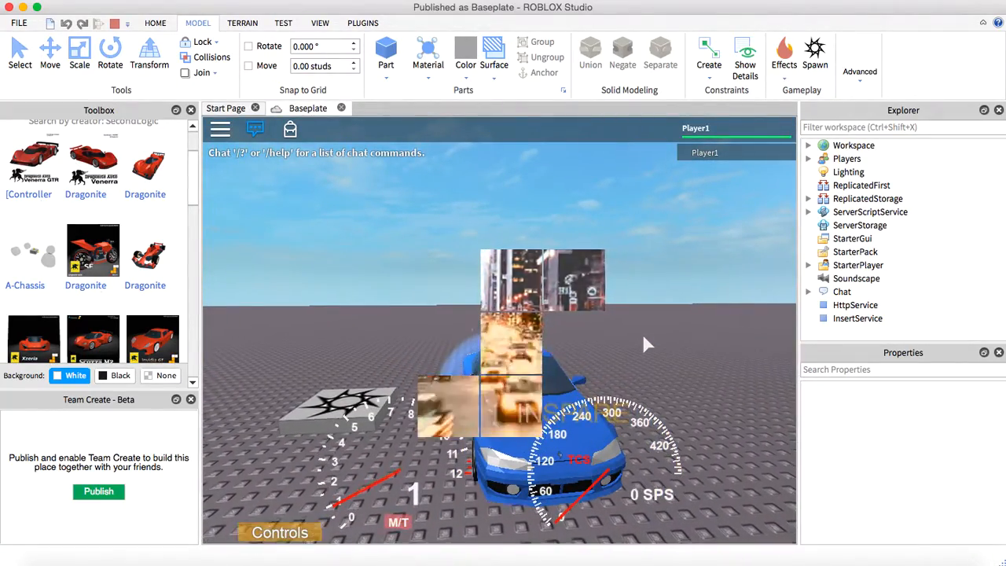
Step: Drive the car through turns up to third gear to test its grip, brake, and end the playtest
{"action": "key", "text": "w"}
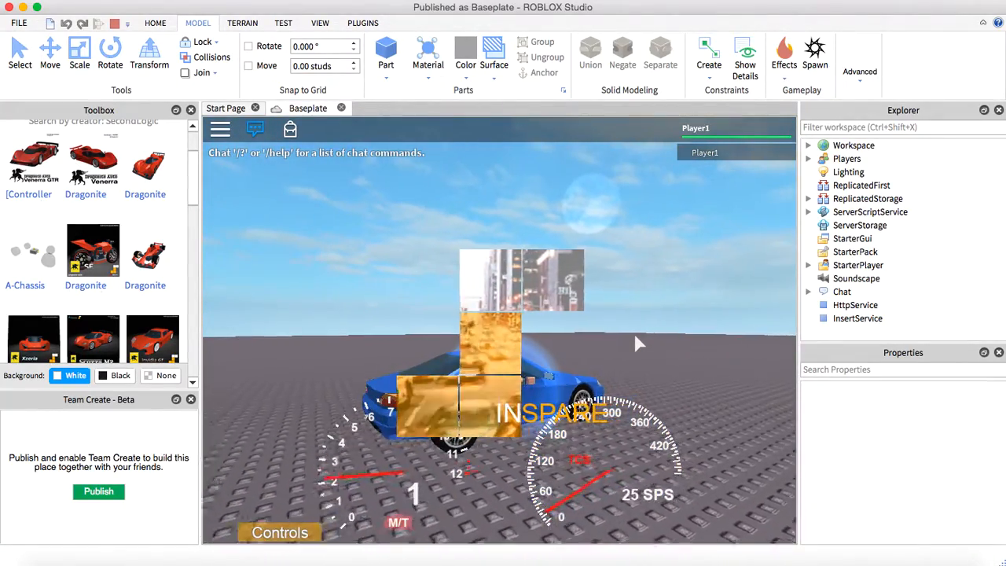
{"action": "key", "text": "a"}
{"action": "key", "text": "w"}
{"action": "key", "text": "d"}
{"action": "key", "text": "d"}
{"action": "key", "text": "w"}
{"action": "key", "text": "w"}
{"action": "right_click_drag", "start_coordinate": [623, 337], "coordinate": [623, 335]}
{"action": "key", "text": "e"}
{"action": "key", "text": "e"}
{"action": "key", "text": "a"}
{"action": "key", "text": "d"}
{"action": "key", "text": "a"}
{"action": "key", "text": "s"}
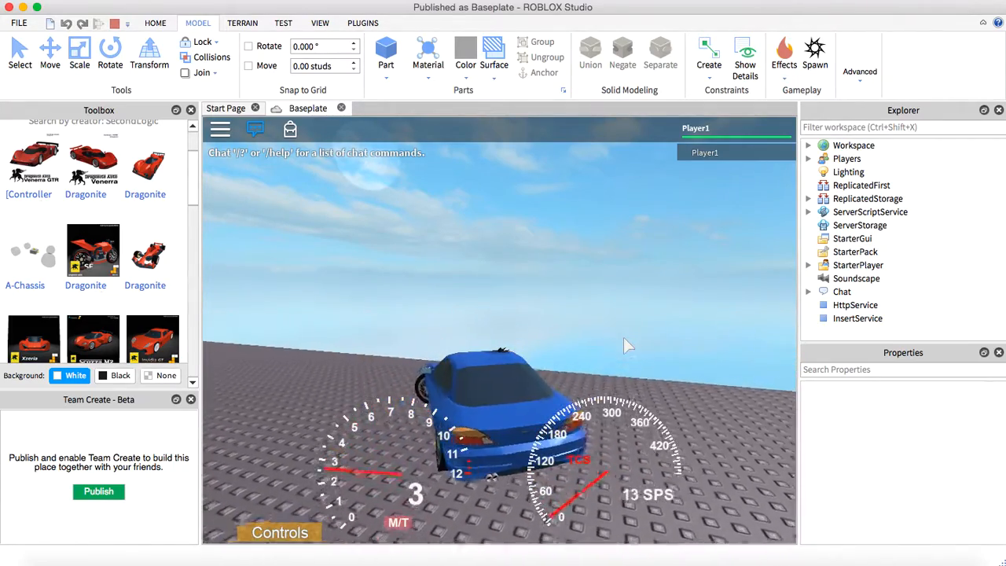
{"action": "left_click", "coordinate": [118, 29]}
Step: Select the FL and FR wheels together and set their Friction to 1.05
{"action": "left_click", "coordinate": [565, 290]}
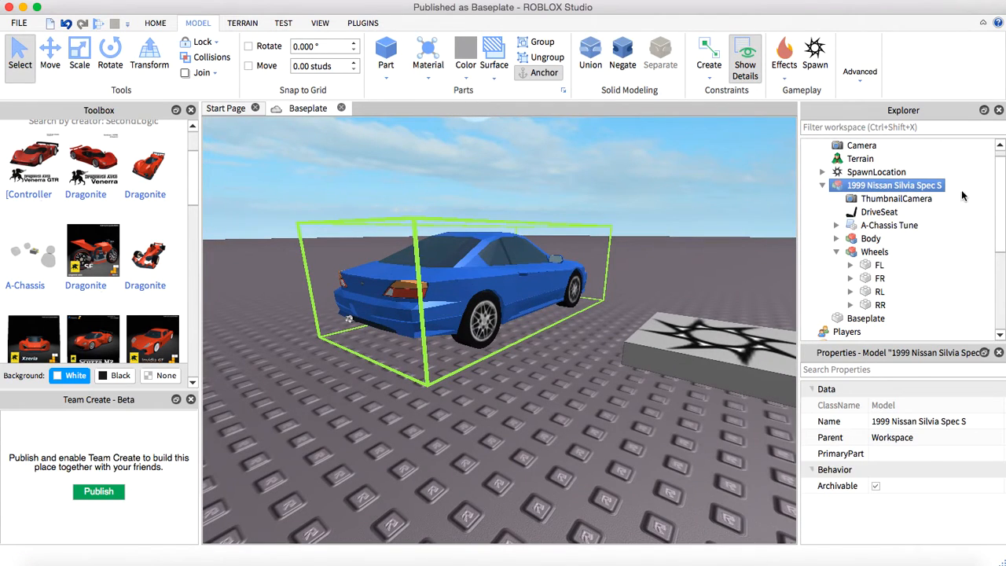
{"action": "left_click", "coordinate": [886, 279]}
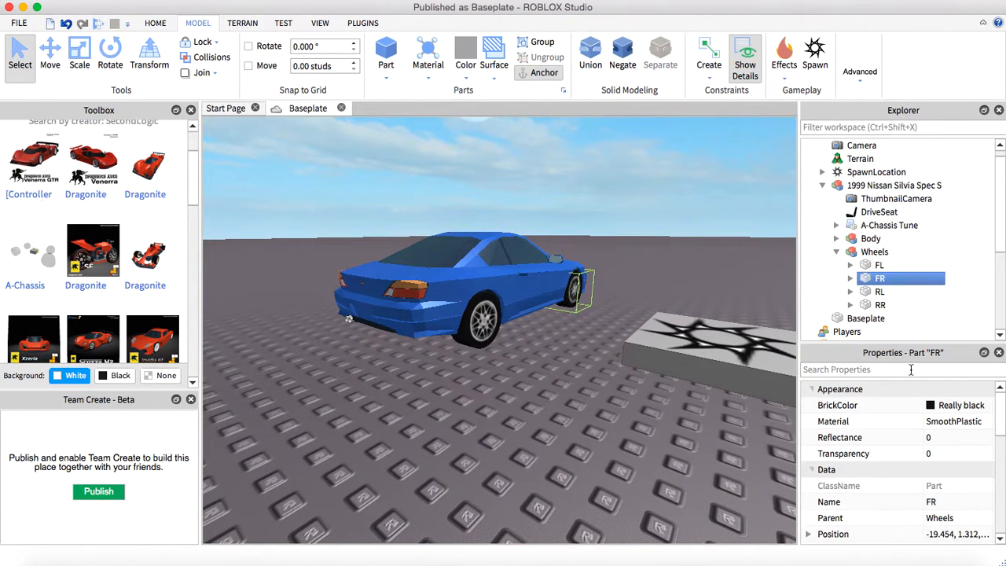
{"action": "scroll", "coordinate": [943, 461], "scroll_direction": "down", "scroll_amount": 10}
{"action": "left_click", "coordinate": [975, 423]}
{"action": "left_click", "coordinate": [970, 437]}
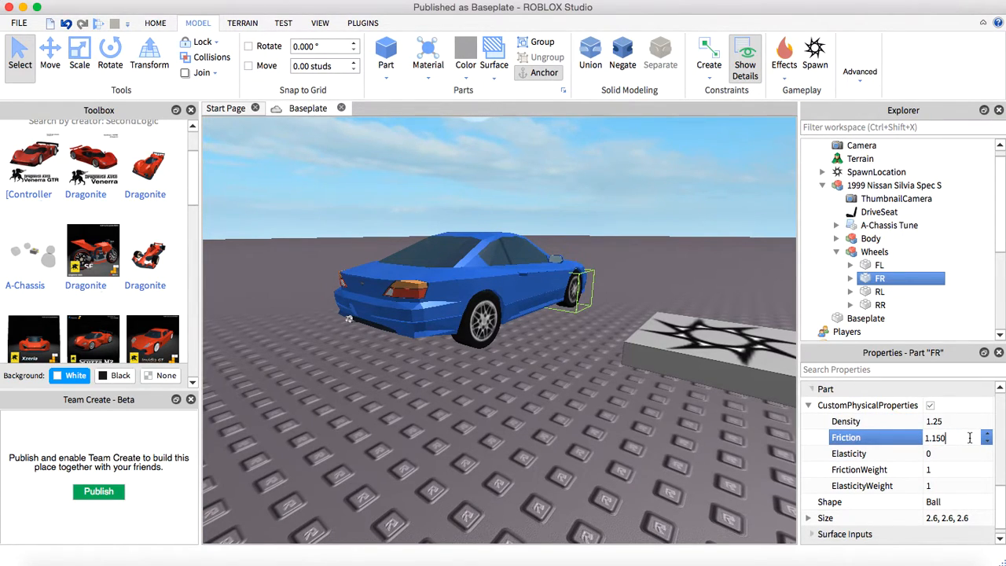
{"action": "left_click", "coordinate": [896, 267], "text": "ctrl"}
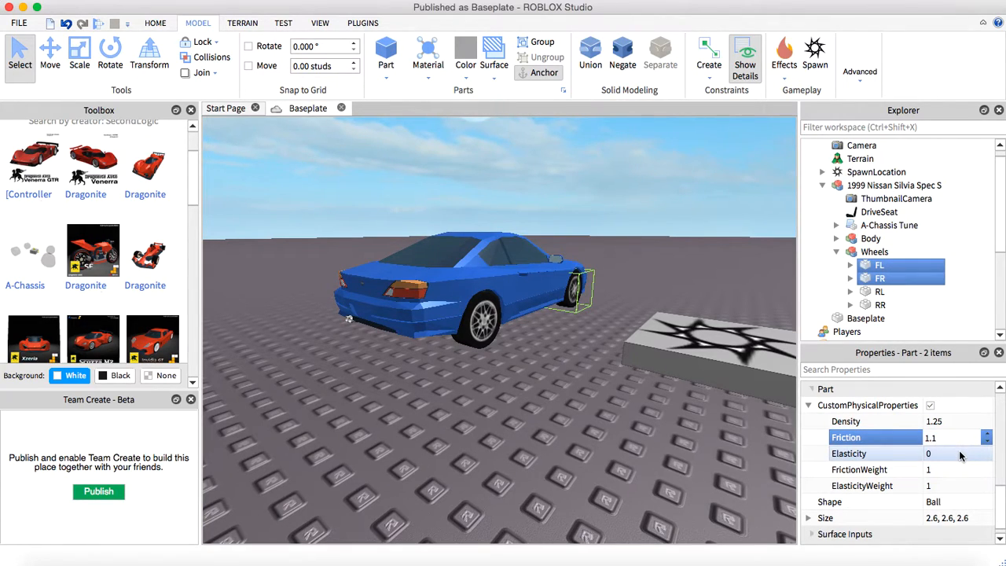
{"action": "key", "text": "Return"}
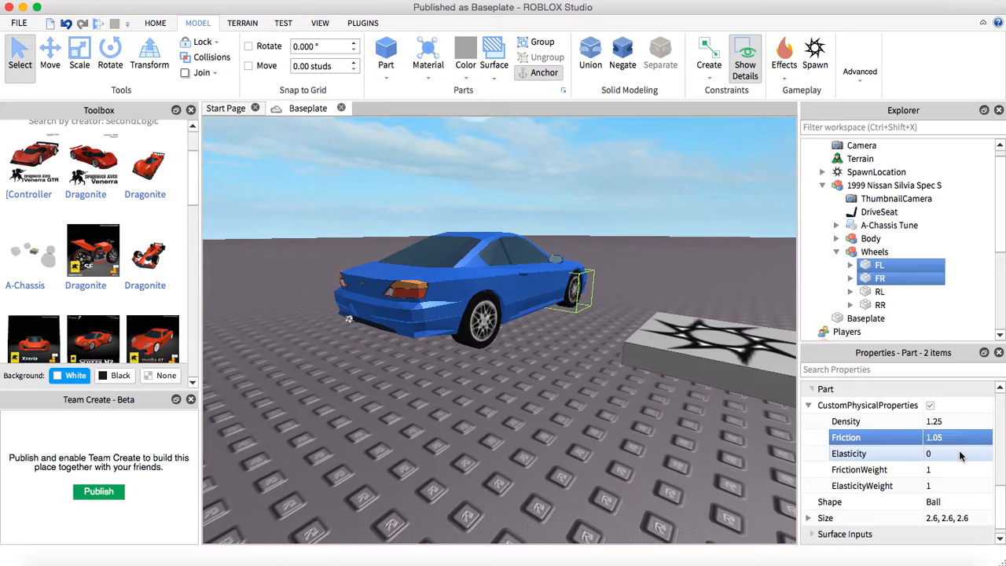
Step: Select the RL and RR wheels together and set their Friction to 1.125
{"action": "left_click", "coordinate": [904, 293]}
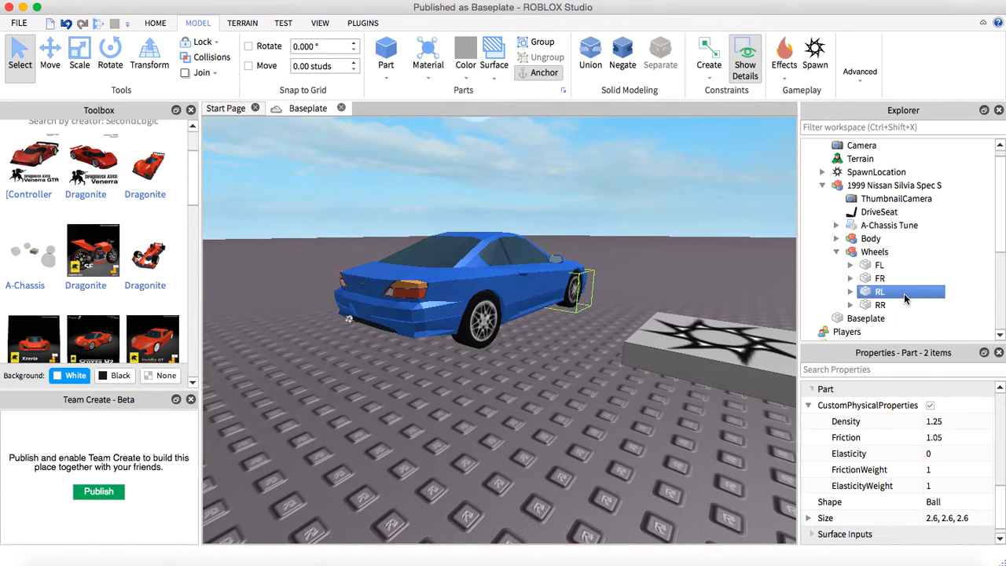
{"action": "left_click", "coordinate": [903, 305], "text": "shift"}
{"action": "left_click", "coordinate": [957, 437]}
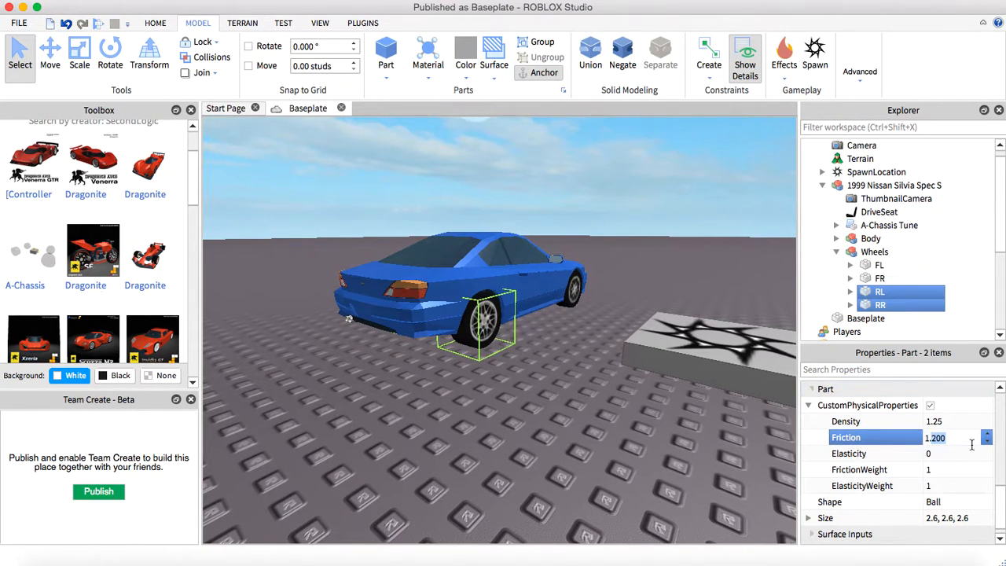
{"action": "type", "text": ".125"}
{"action": "key", "text": "Return"}
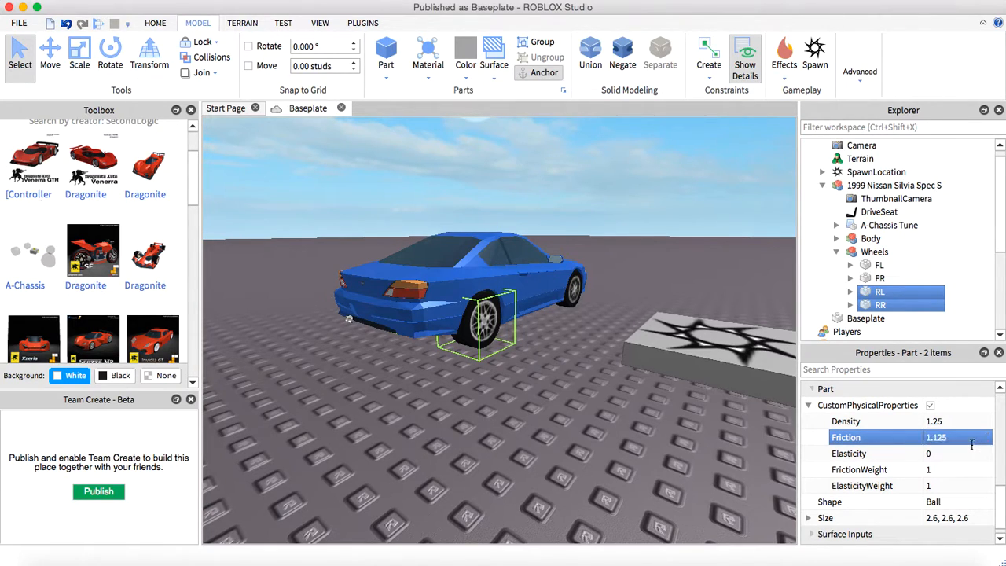
Step: Start another playtest and seat the character in the blue car
{"action": "left_click", "coordinate": [95, 25]}
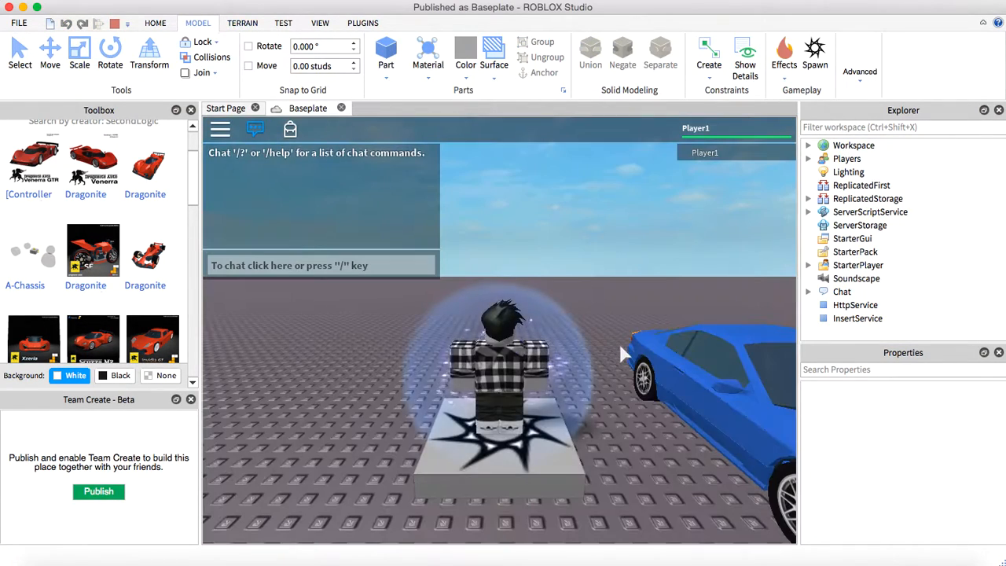
{"action": "key", "text": "w"}
{"action": "key", "text": "space"}
{"action": "right_click_drag", "start_coordinate": [525, 404], "coordinate": [653, 376]}
Step: Drive the car in first gear, toggle TCS, and turn left to test the wheel grip
{"action": "key", "text": "w"}
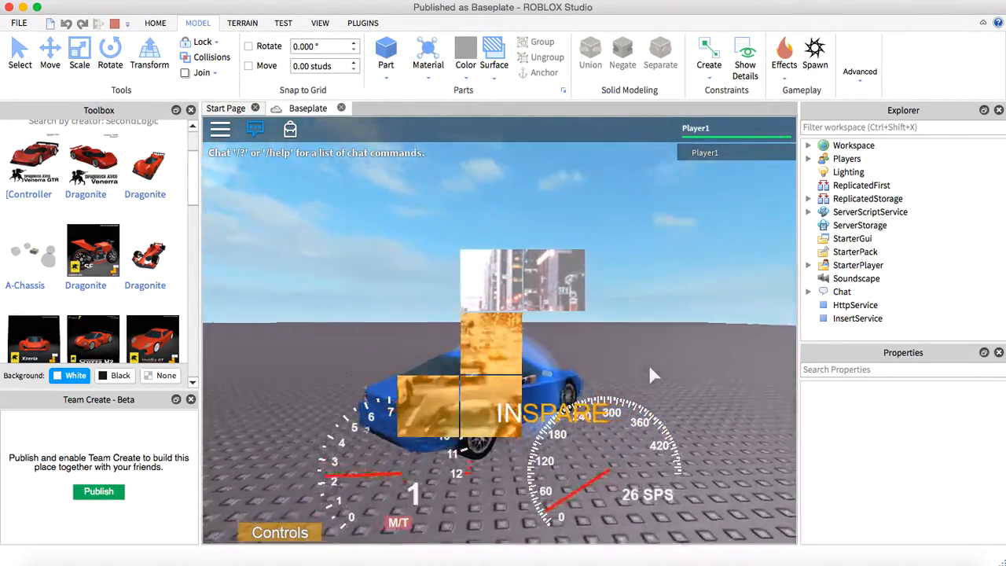
{"action": "key", "text": "t"}
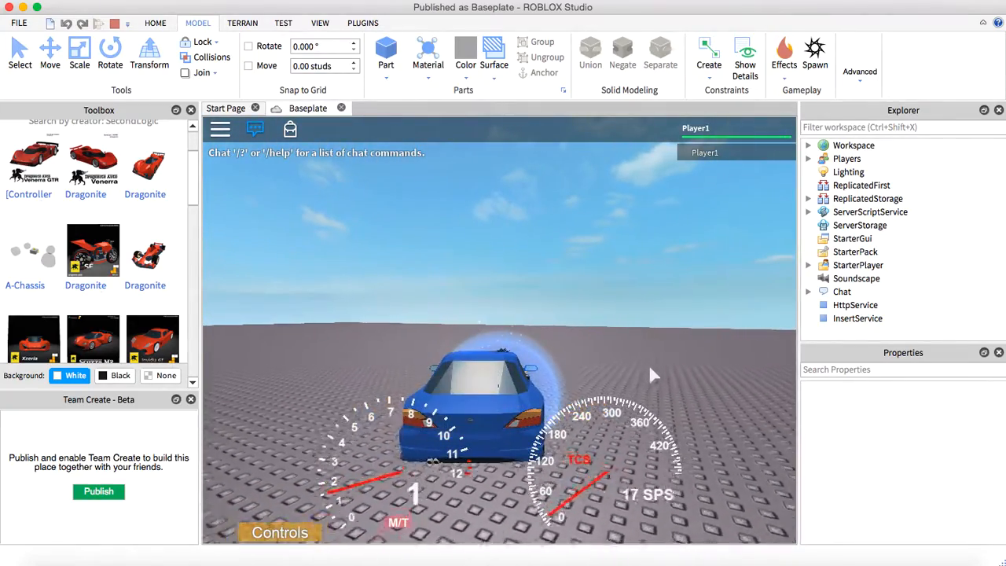
{"action": "key", "text": "w"}
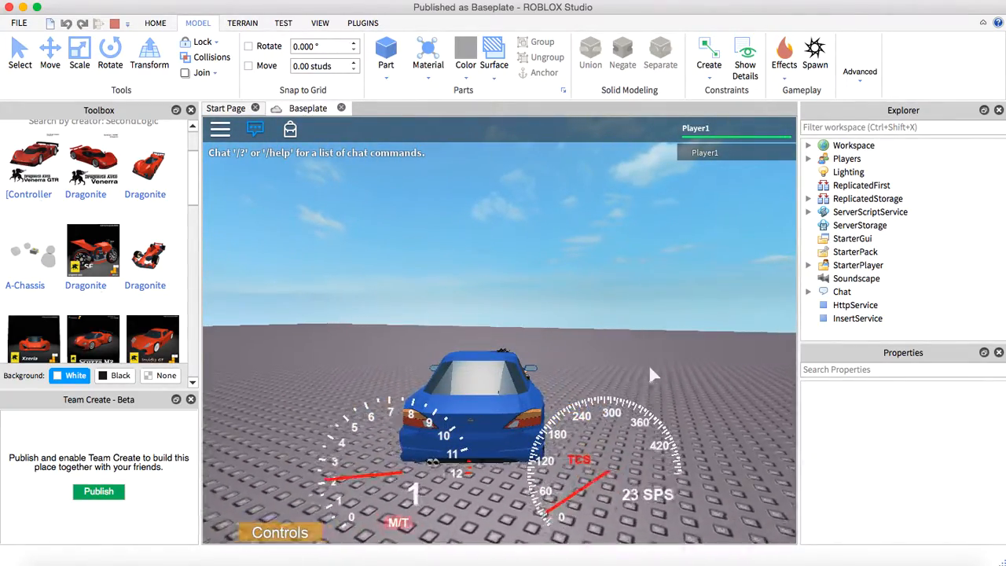
{"action": "key", "text": "a"}
{"action": "key", "text": "a"}
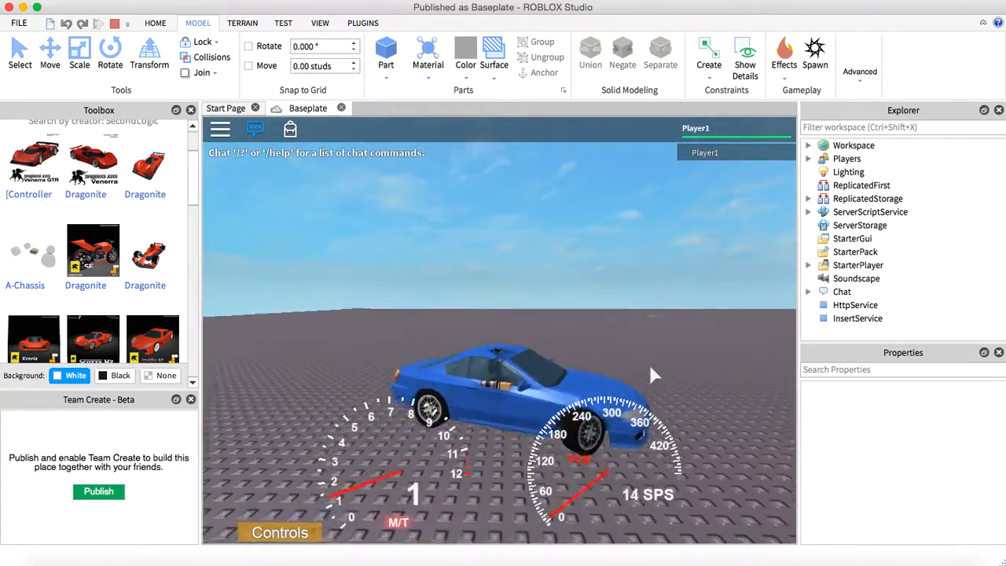
{"action": "key", "text": "w"}
{"action": "right_click_drag", "start_coordinate": [650, 366], "coordinate": [649, 367]}
{"action": "key", "text": "a"}
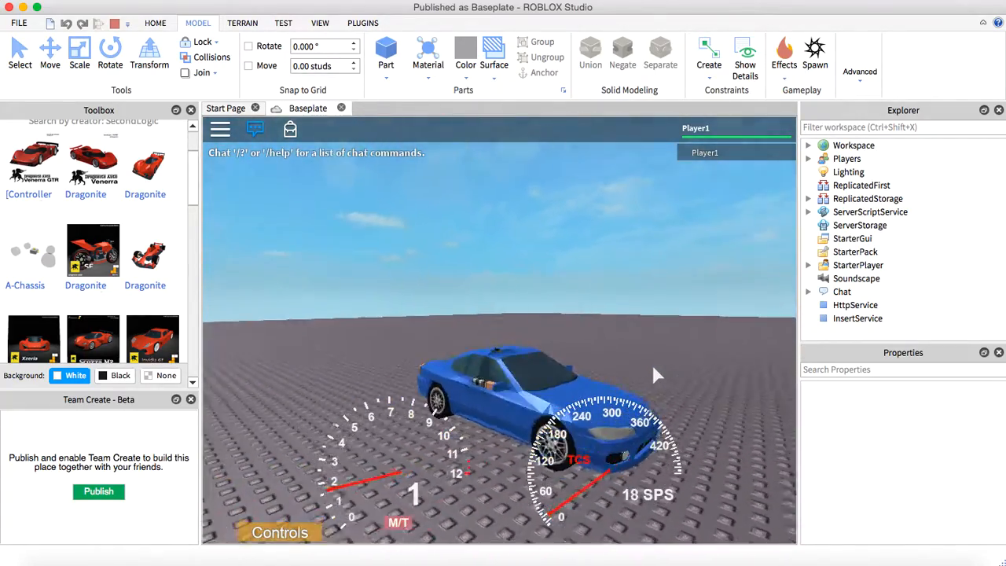
Step: Test how the car corners to the right while shifting between second and third gear
{"action": "key", "text": "w"}
{"action": "key", "text": "e"}
{"action": "key", "text": "e"}
{"action": "key", "text": "d"}
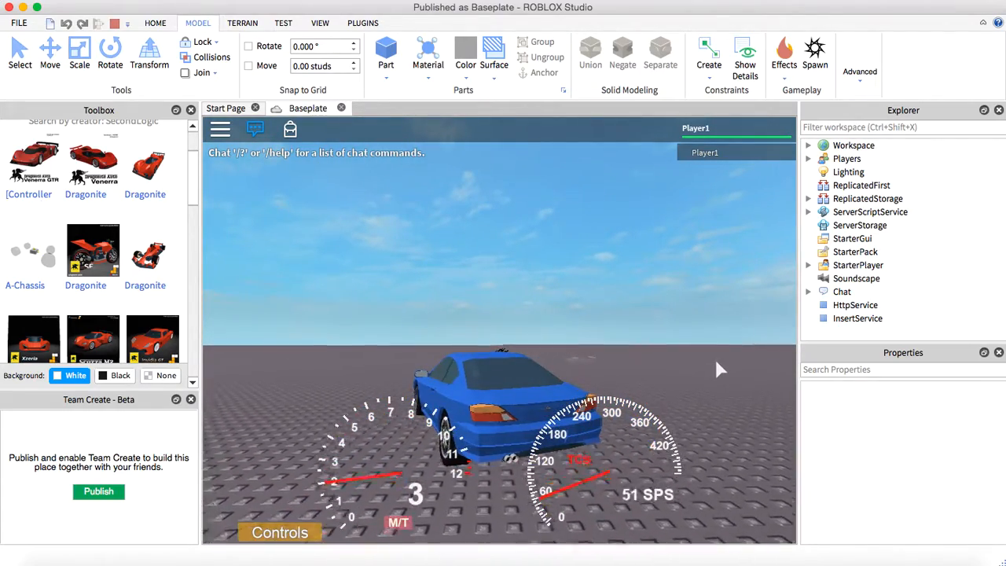
{"action": "key", "text": "q"}
{"action": "key", "text": "d"}
{"action": "key", "text": "w"}
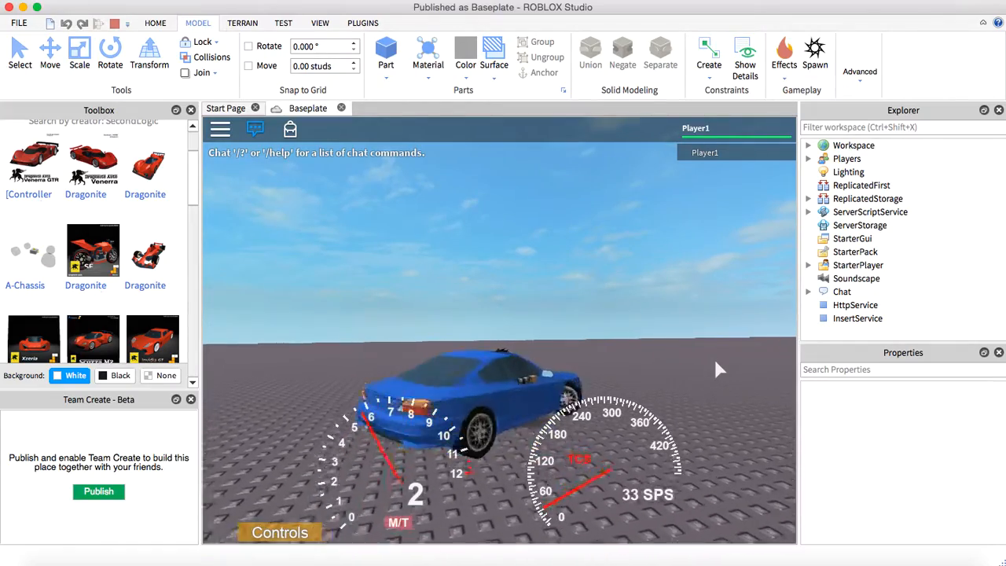
{"action": "key", "text": "d"}
{"action": "key", "text": "e"}
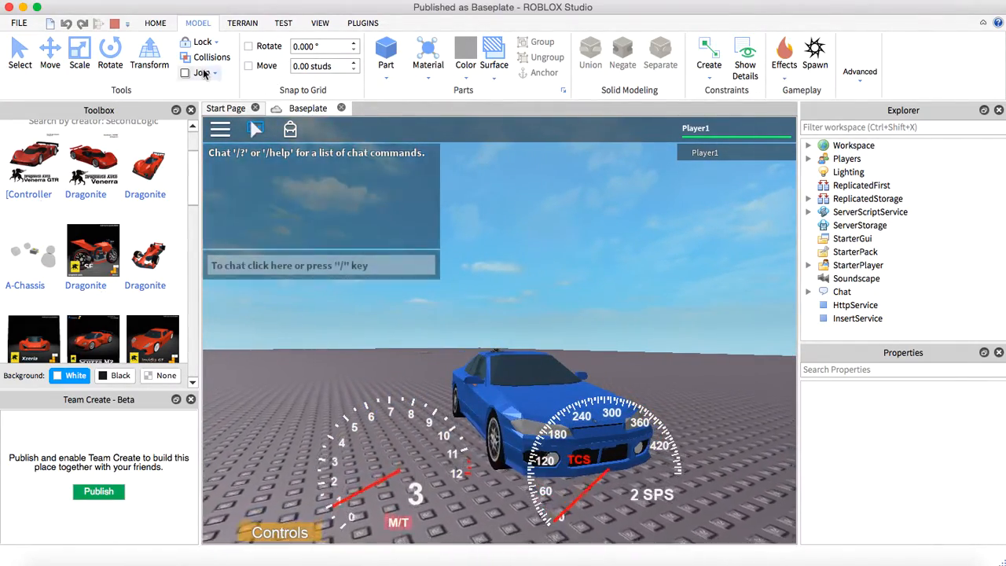
Step: Accelerate again from low gear up to third, turn right and brake, and end the playtest
{"action": "key", "text": "q"}
{"action": "key", "text": "q"}
{"action": "key", "text": "w"}
{"action": "key", "text": "e"}
{"action": "key", "text": "d"}
{"action": "key", "text": "d"}
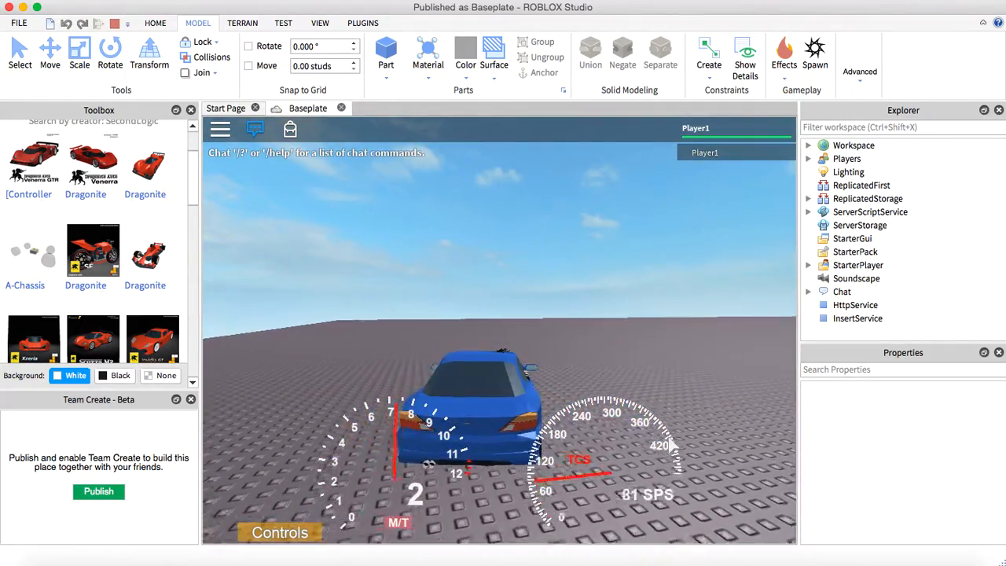
{"action": "key", "text": "e"}
{"action": "key", "text": "s"}
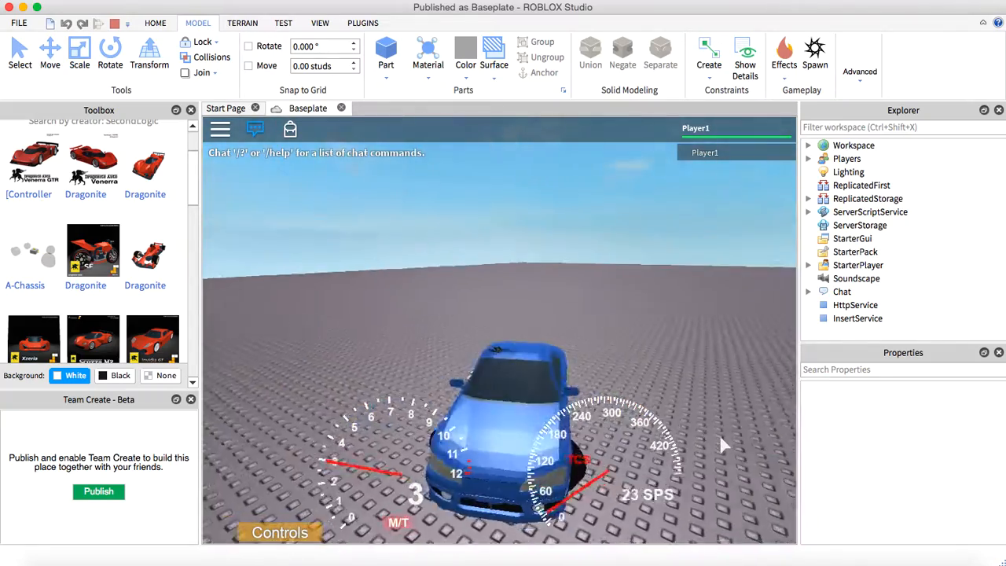
{"action": "left_click", "coordinate": [114, 22]}
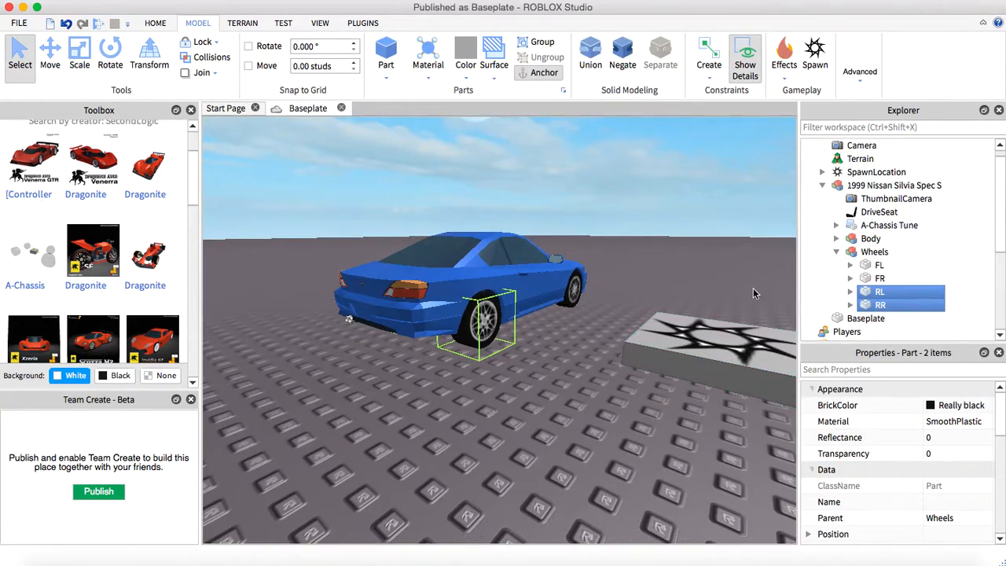
Step: Open the A-Chassis Tune script and set the second gear ratio to 2.2888 and the third to 1.7084
{"action": "left_click", "coordinate": [836, 252]}
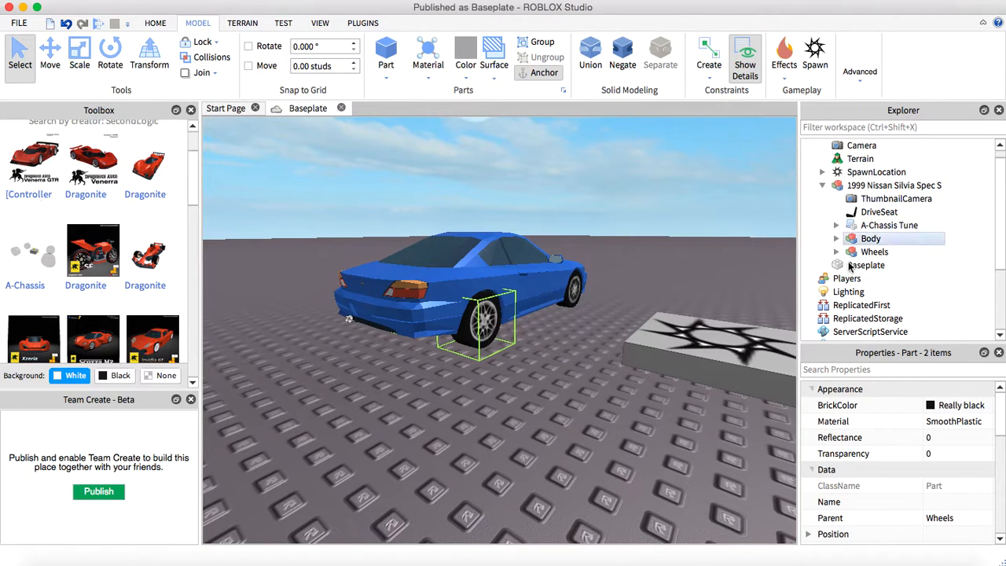
{"action": "double_click", "coordinate": [857, 225]}
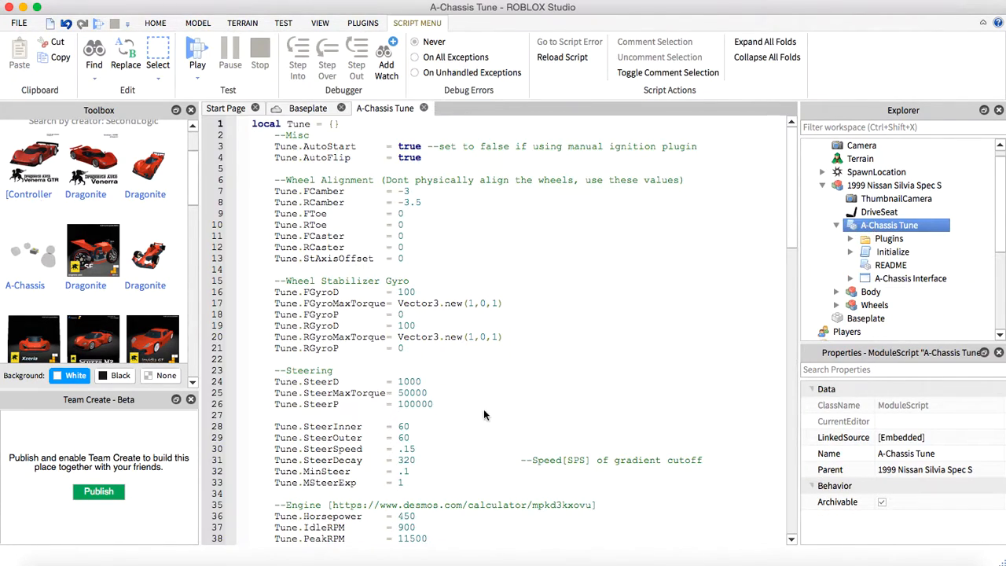
{"action": "scroll", "coordinate": [410, 412], "scroll_direction": "down", "scroll_amount": 15}
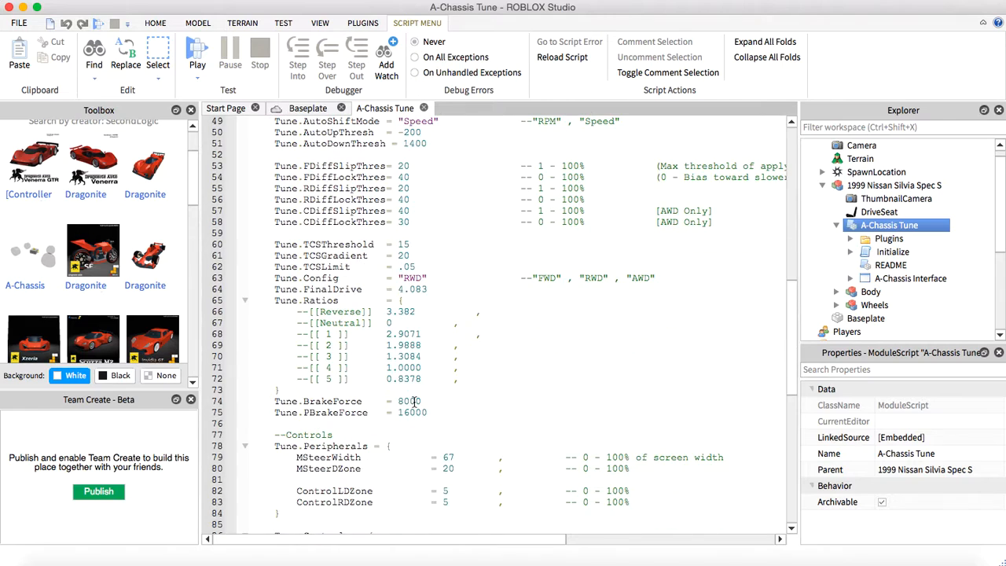
{"action": "scroll", "coordinate": [401, 236], "scroll_direction": "up", "scroll_amount": 1}
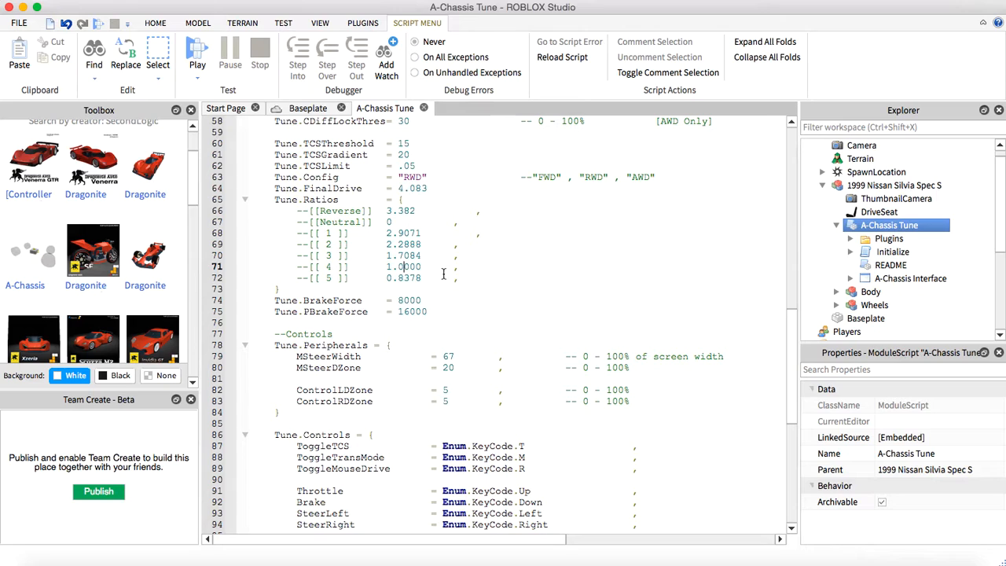
{"action": "scroll", "coordinate": [405, 155], "scroll_direction": "up", "scroll_amount": 8}
{"action": "scroll", "coordinate": [432, 427], "scroll_direction": "down", "scroll_amount": 4}
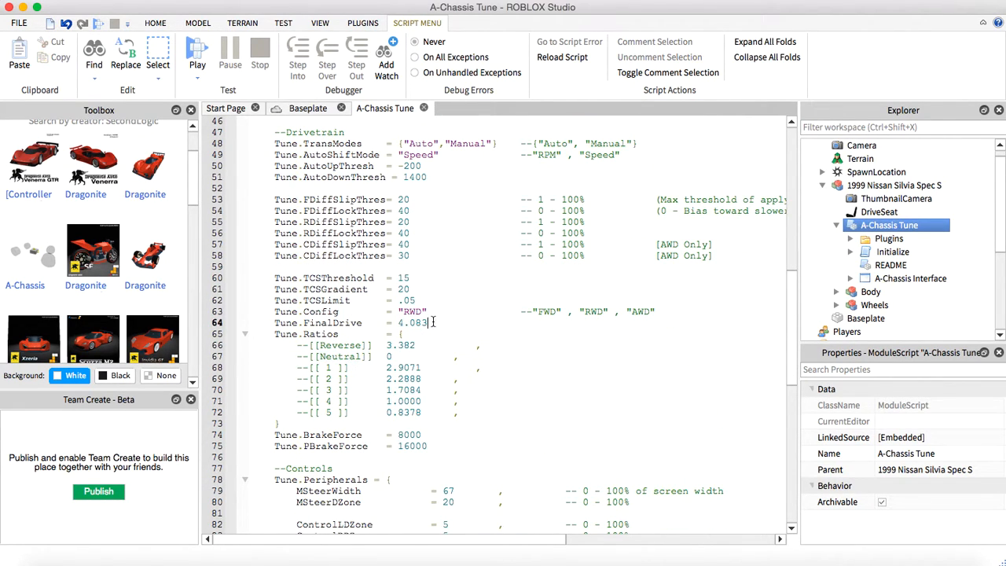
Step: Review the A-Chassis Tune script from the final drive line up to its first lines, and close the script
{"action": "left_click_drag", "start_coordinate": [426, 322], "coordinate": [306, 323]}
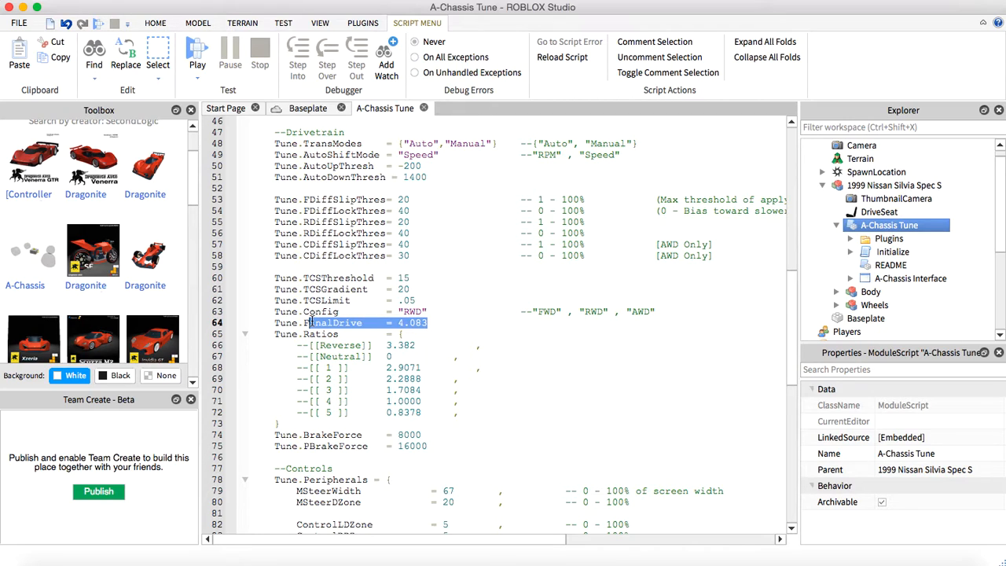
{"action": "scroll", "coordinate": [311, 322], "scroll_direction": "up", "scroll_amount": 12}
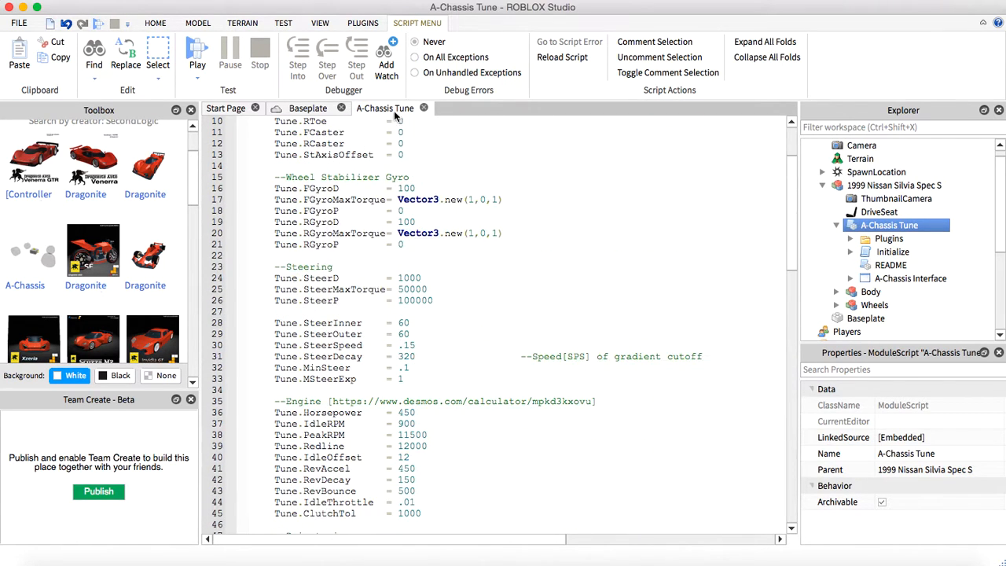
{"action": "scroll", "coordinate": [444, 199], "scroll_direction": "up", "scroll_amount": 3}
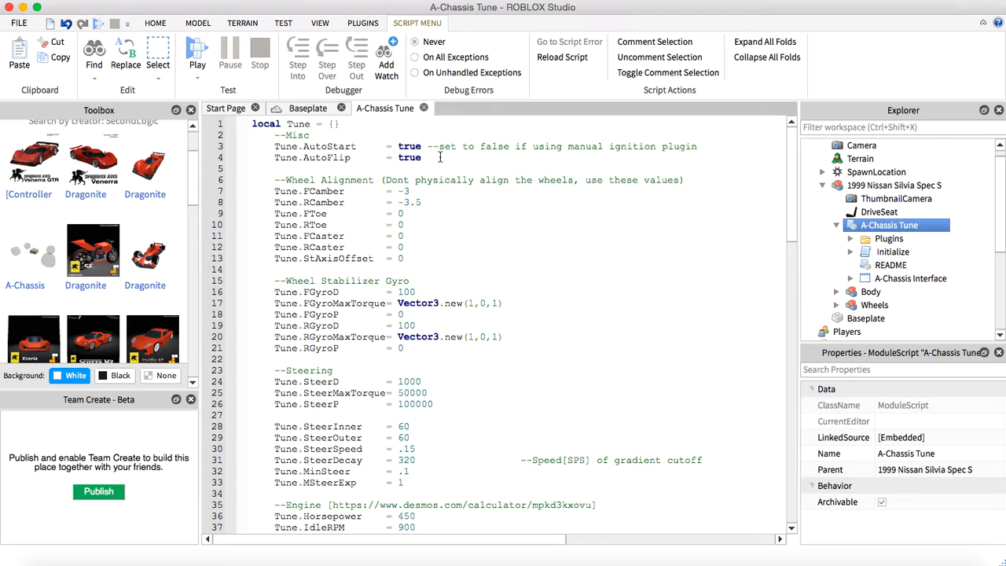
{"action": "left_click", "coordinate": [426, 107]}
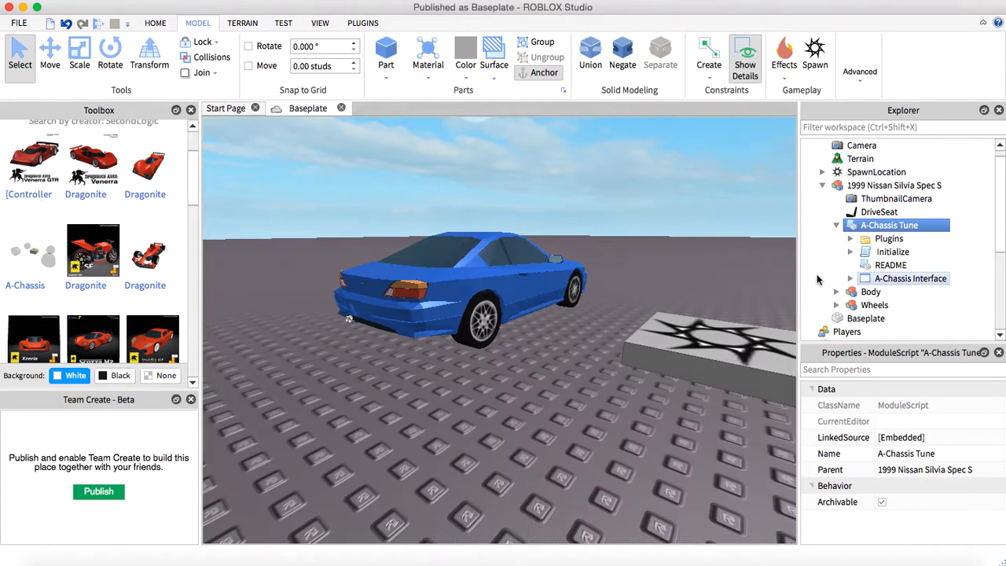
Step: Examine the car from its side and rear, singling out the paint wedge beside the tail light
{"action": "left_click", "coordinate": [642, 257]}
{"action": "key", "text": "w"}
{"action": "right_click_drag", "start_coordinate": [642, 258], "coordinate": [642, 263]}
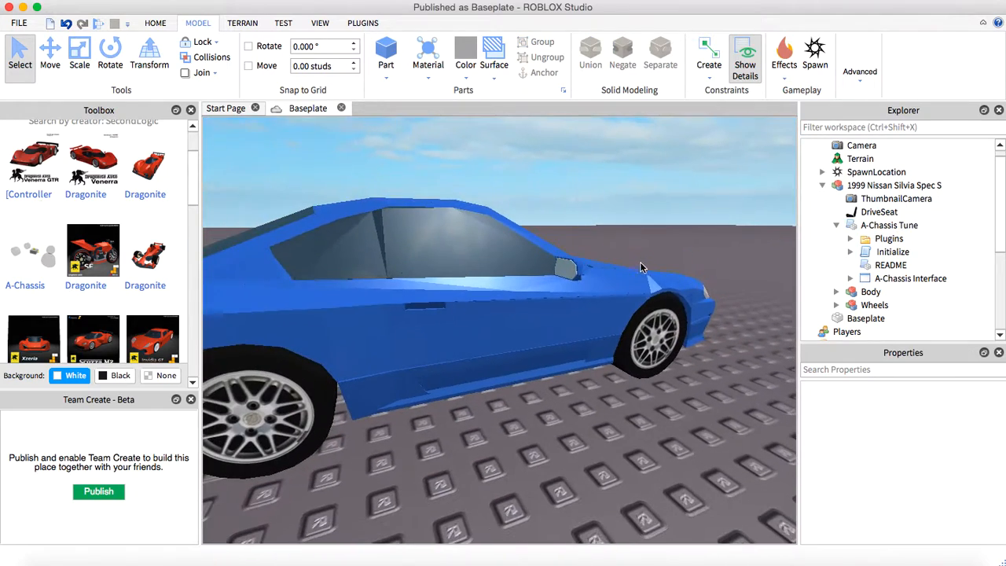
{"action": "key", "text": "a"}
{"action": "right_click_drag", "start_coordinate": [658, 326], "coordinate": [669, 335]}
{"action": "key", "text": "s"}
{"action": "left_click", "coordinate": [465, 324], "text": "alt"}
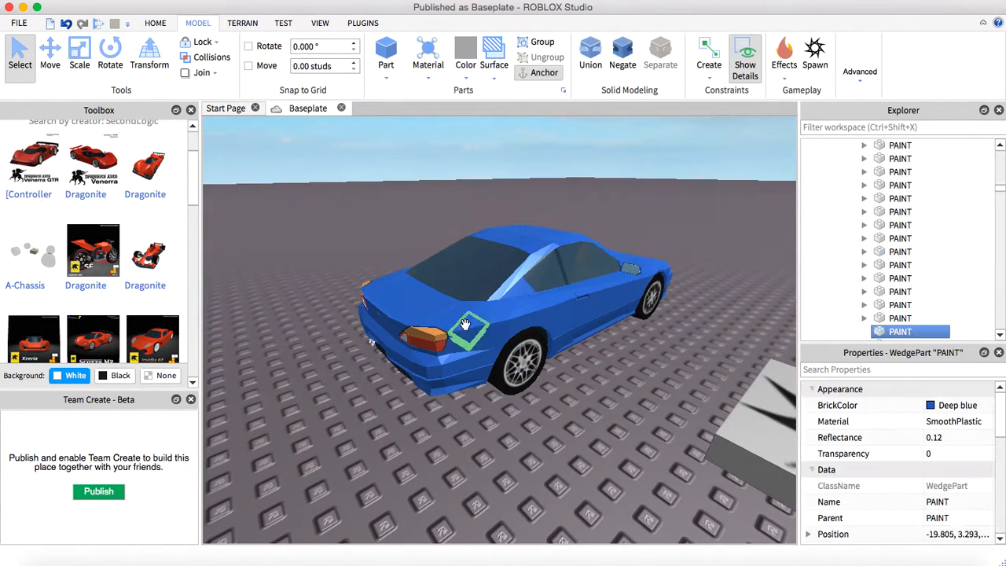
{"action": "left_click", "coordinate": [508, 481]}
{"action": "key", "text": "w"}
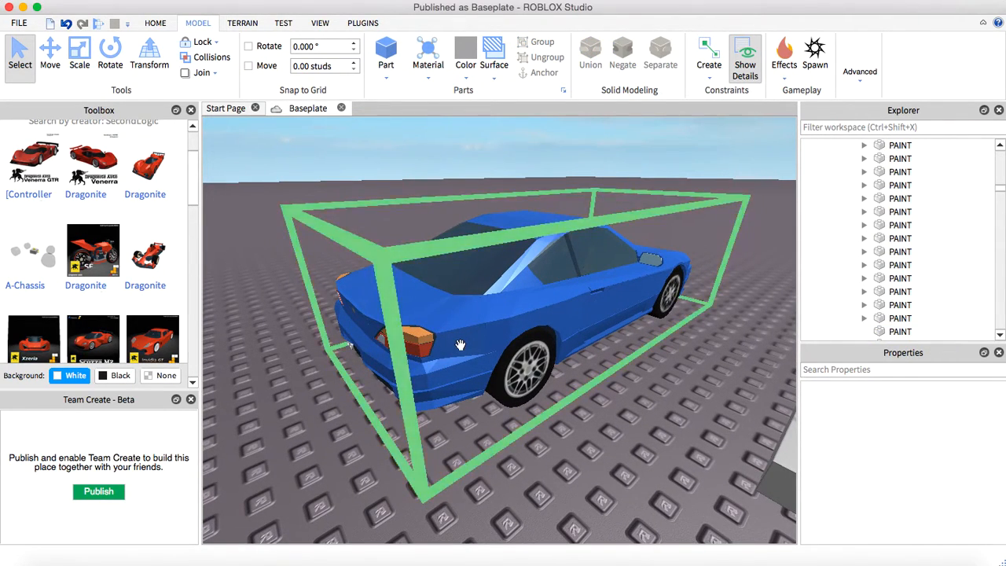
Step: Inspect the custom physical properties of a paint wedge on the rear fender, opening its density field without changing it
{"action": "left_click", "coordinate": [482, 312]}
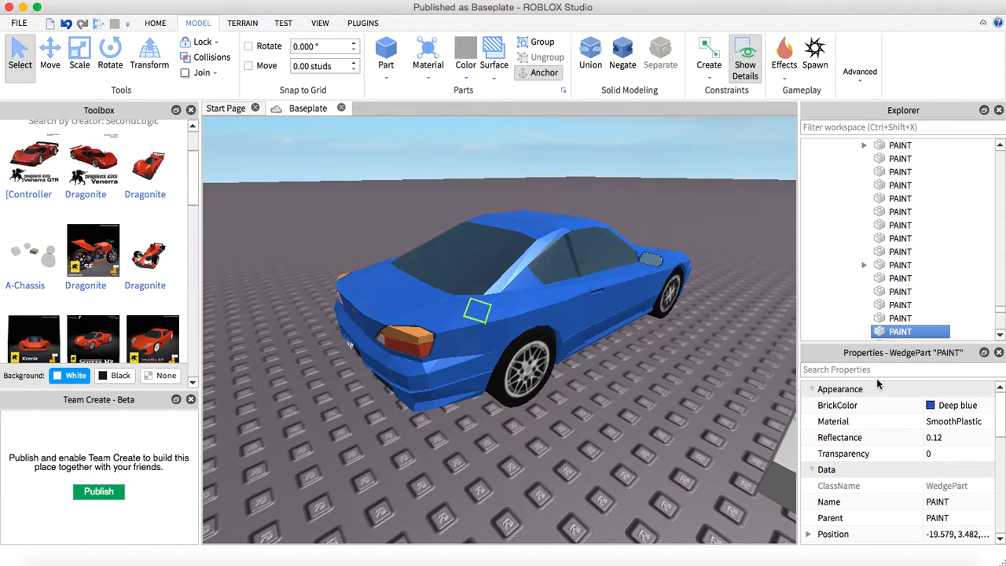
{"action": "scroll", "coordinate": [976, 471], "scroll_direction": "down", "scroll_amount": 5}
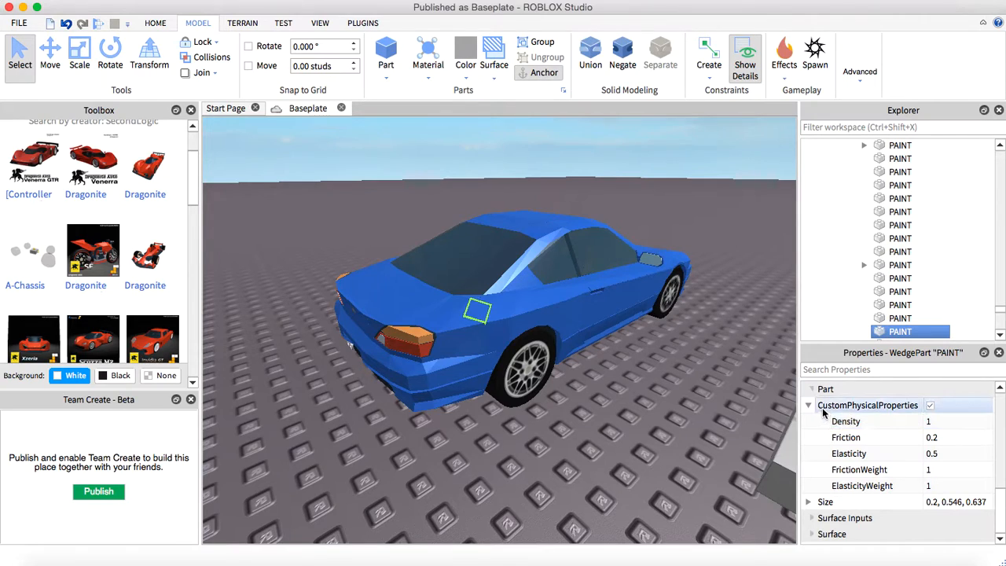
{"action": "left_click", "coordinate": [939, 425]}
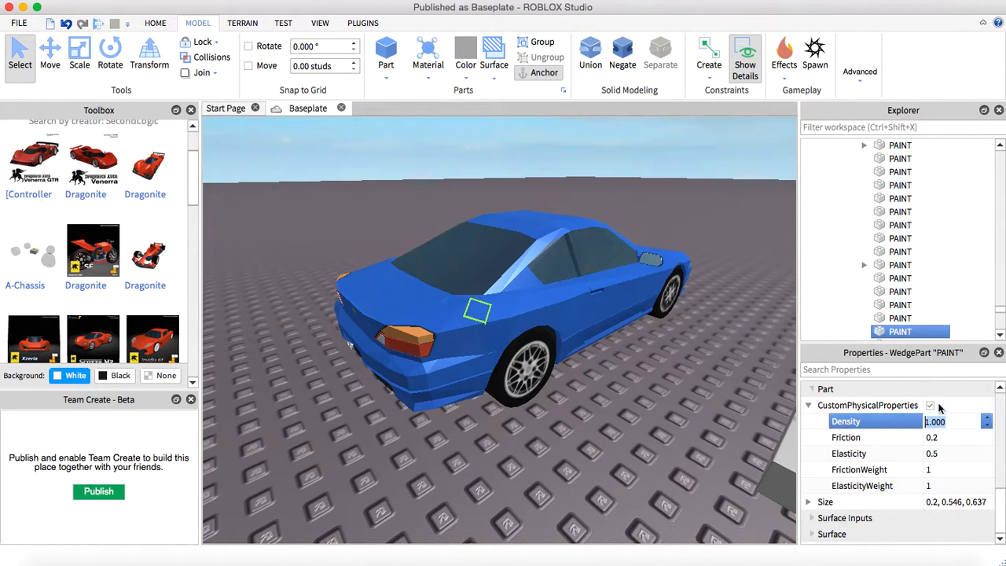
{"action": "left_click", "coordinate": [701, 338]}
Step: Check the density in the custom physical properties of the paint wedge below the rear side window, and clear the selection
{"action": "key", "text": "w"}
{"action": "right_click_drag", "start_coordinate": [702, 338], "coordinate": [709, 330]}
{"action": "left_click", "coordinate": [508, 290], "text": "alt"}
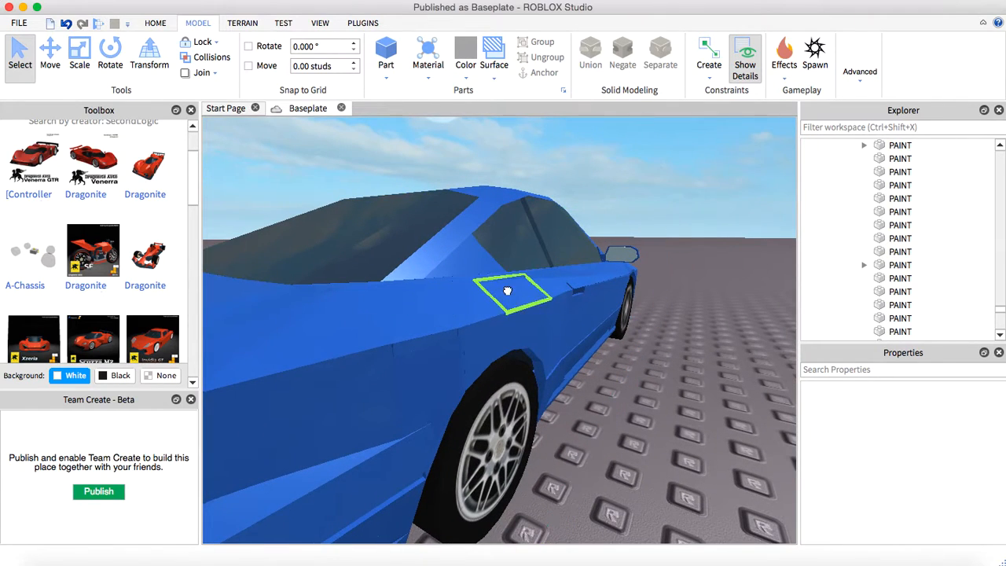
{"action": "scroll", "coordinate": [671, 374], "scroll_direction": "down", "scroll_amount": 5}
{"action": "scroll", "coordinate": [853, 451], "scroll_direction": "down", "scroll_amount": 10}
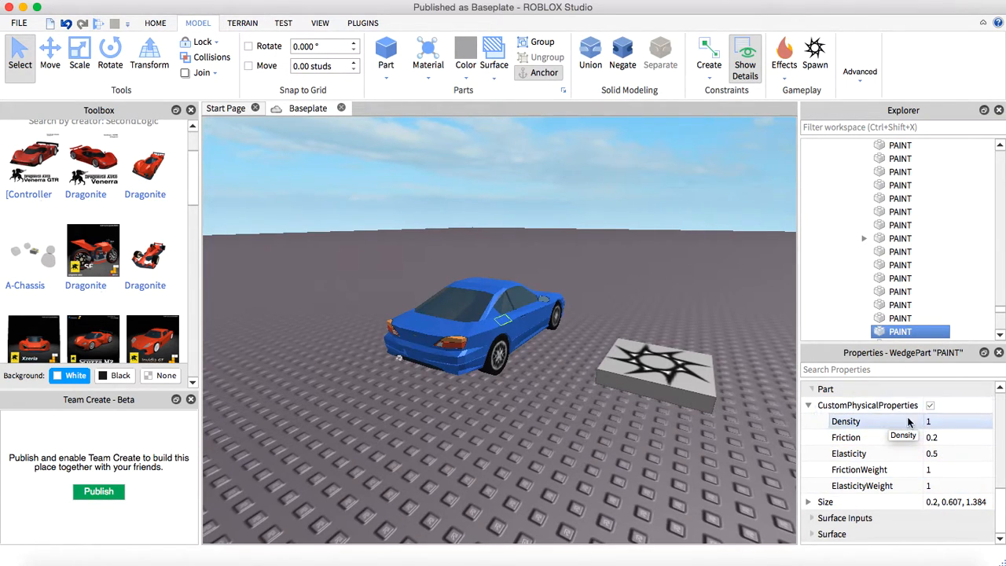
{"action": "left_click", "coordinate": [809, 406]}
{"action": "left_click", "coordinate": [533, 387]}
Step: Examine the car's front end, wheels and side body from several angles
{"action": "key", "text": "w"}
{"action": "right_click_drag", "start_coordinate": [587, 438], "coordinate": [588, 438]}
{"action": "key", "text": "d"}
{"action": "key", "text": "w"}
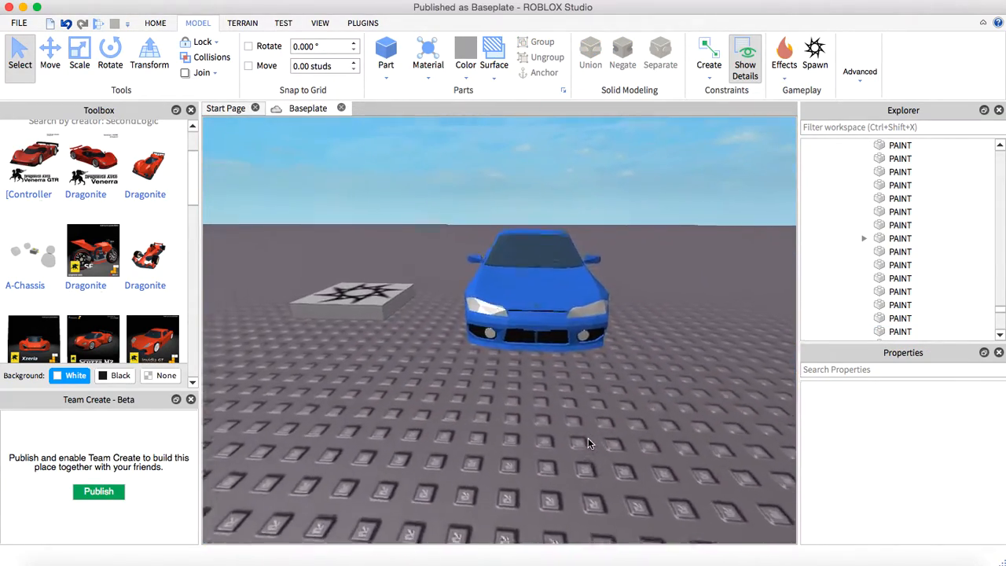
{"action": "scroll", "coordinate": [588, 438], "scroll_direction": "up", "scroll_amount": 3}
{"action": "scroll", "coordinate": [588, 438], "scroll_direction": "down", "scroll_amount": 8}
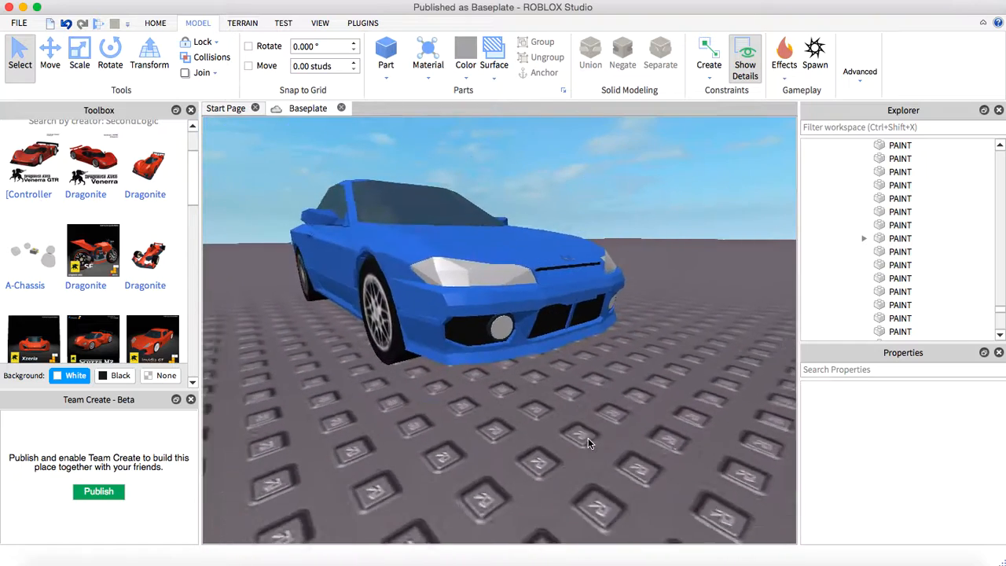
{"action": "scroll", "coordinate": [588, 438], "scroll_direction": "up", "scroll_amount": 5}
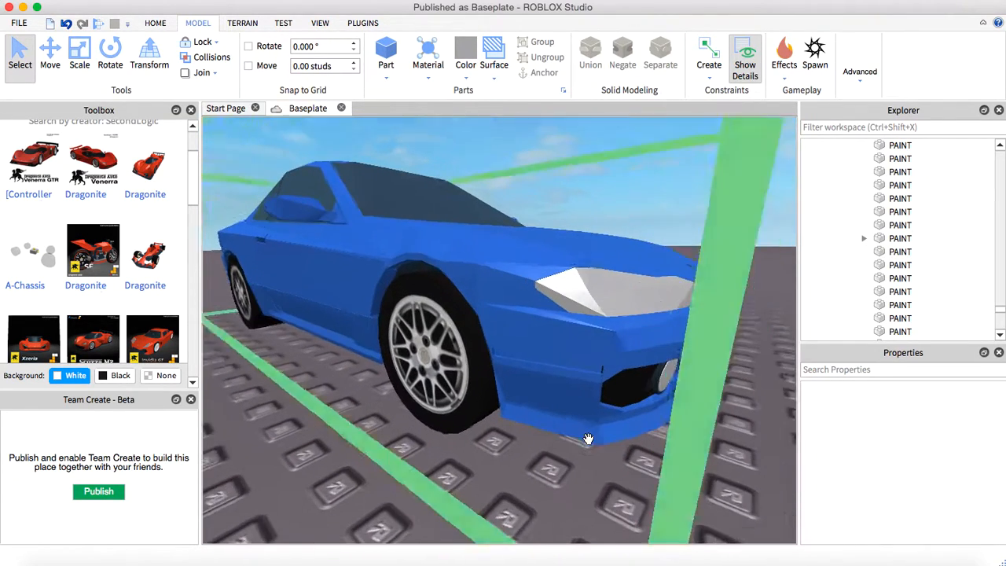
{"action": "right_click_drag", "start_coordinate": [587, 437], "coordinate": [588, 438]}
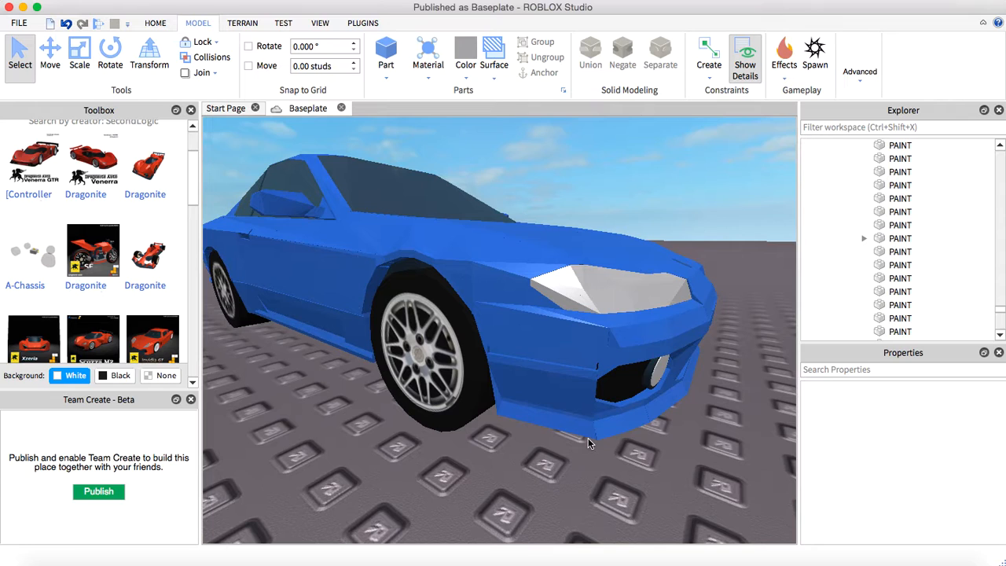
{"action": "right_click_drag", "start_coordinate": [588, 438], "coordinate": [588, 438]}
{"action": "key", "text": "a"}
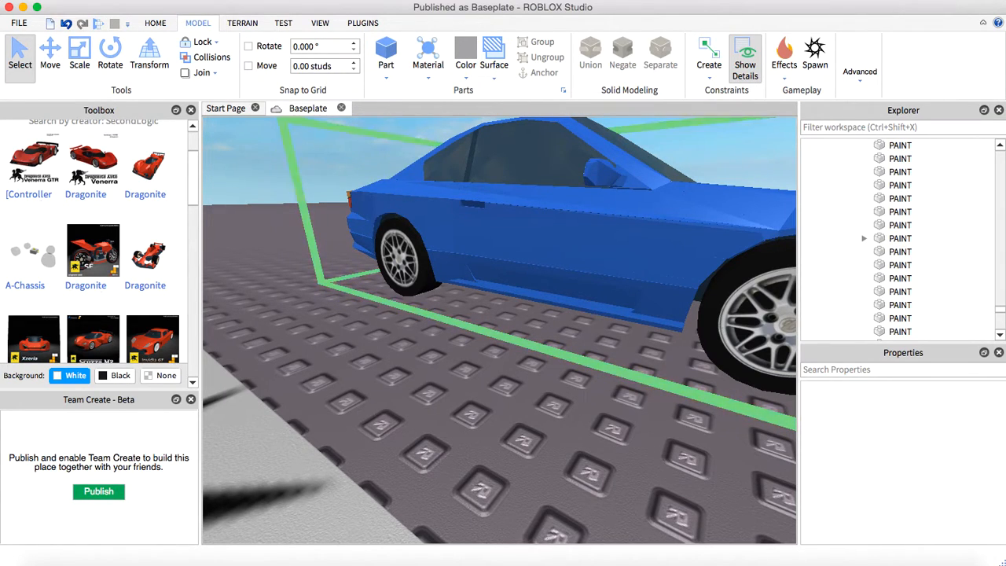
{"action": "right_click_drag", "start_coordinate": [674, 381], "coordinate": [673, 381]}
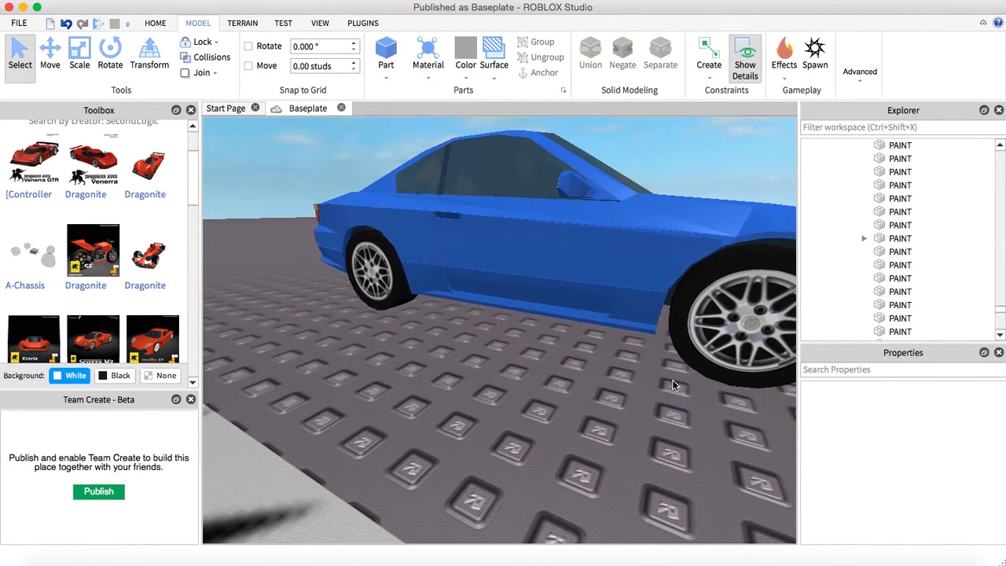